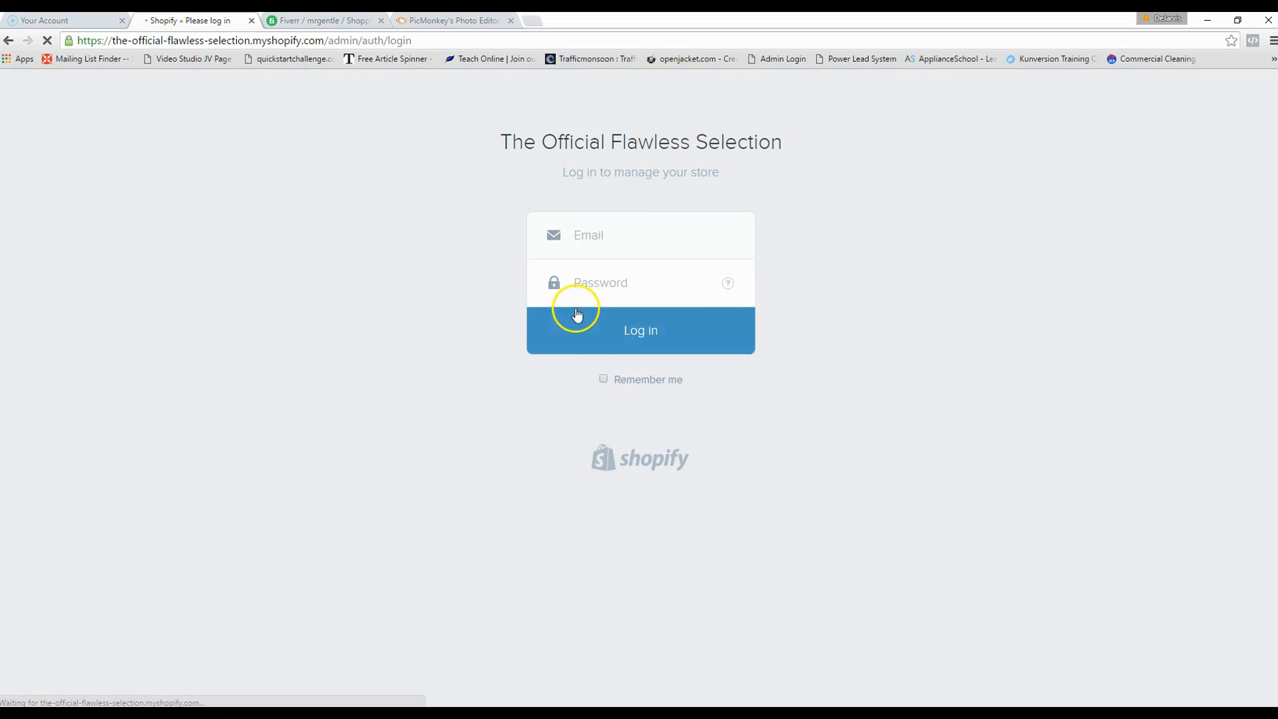
- Enter the store account's e-mail address in the Shopify login and accept the autocomplete suggestion
{"action": "left_click", "coordinate": [580, 231]}
{"action": "type", "text": "dejar"}
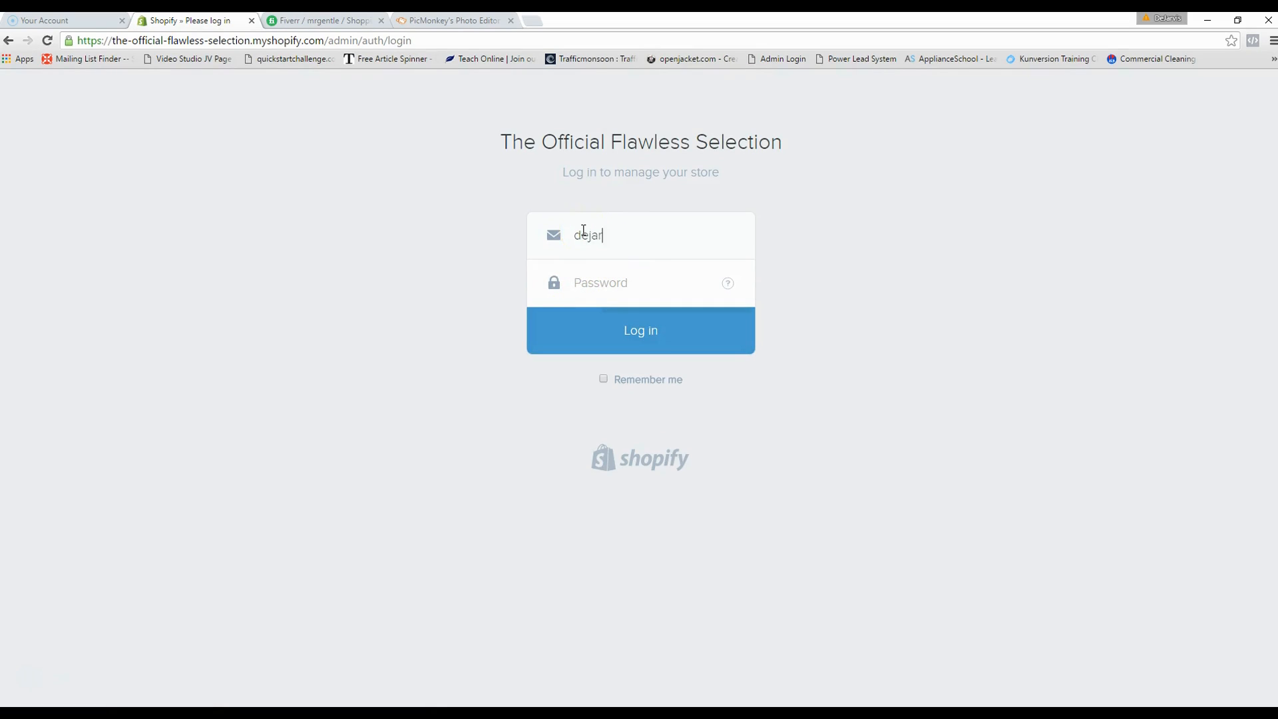
{"action": "key", "text": "Tab"}
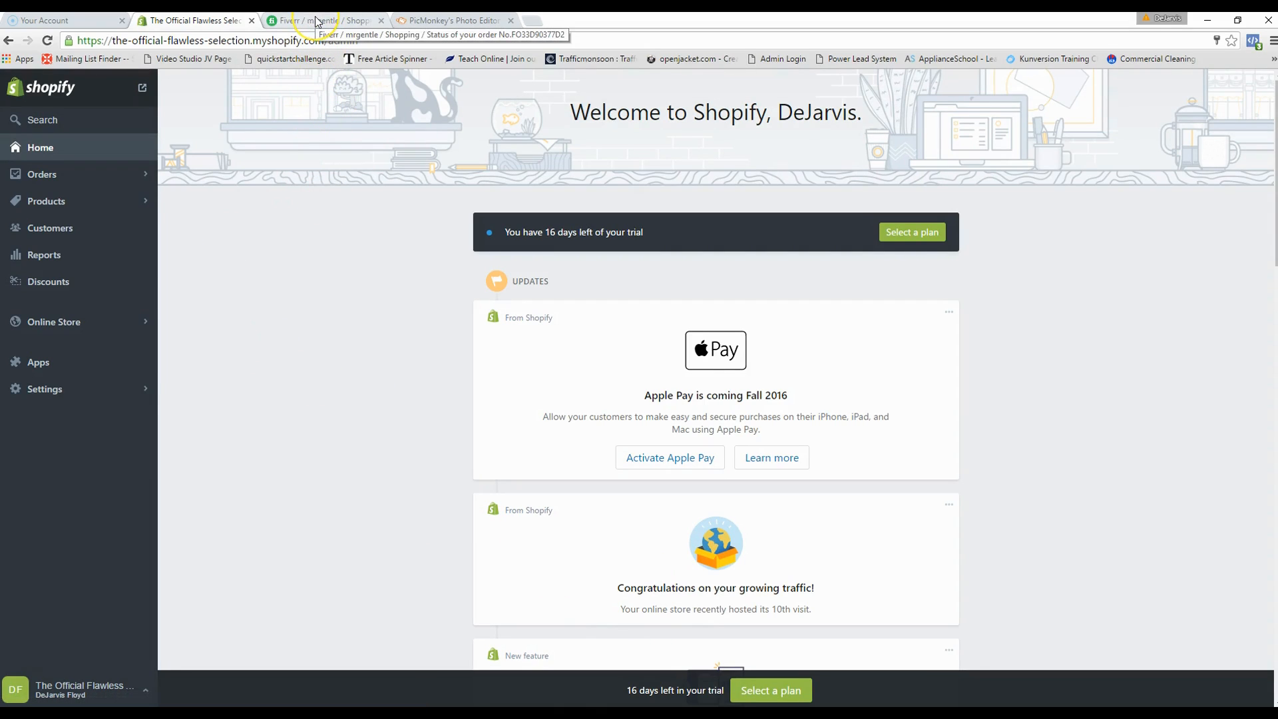
- Scroll the Fiverr order conversation to the revised delivery showing logo.png and logo.ai
{"action": "left_click", "coordinate": [316, 22]}
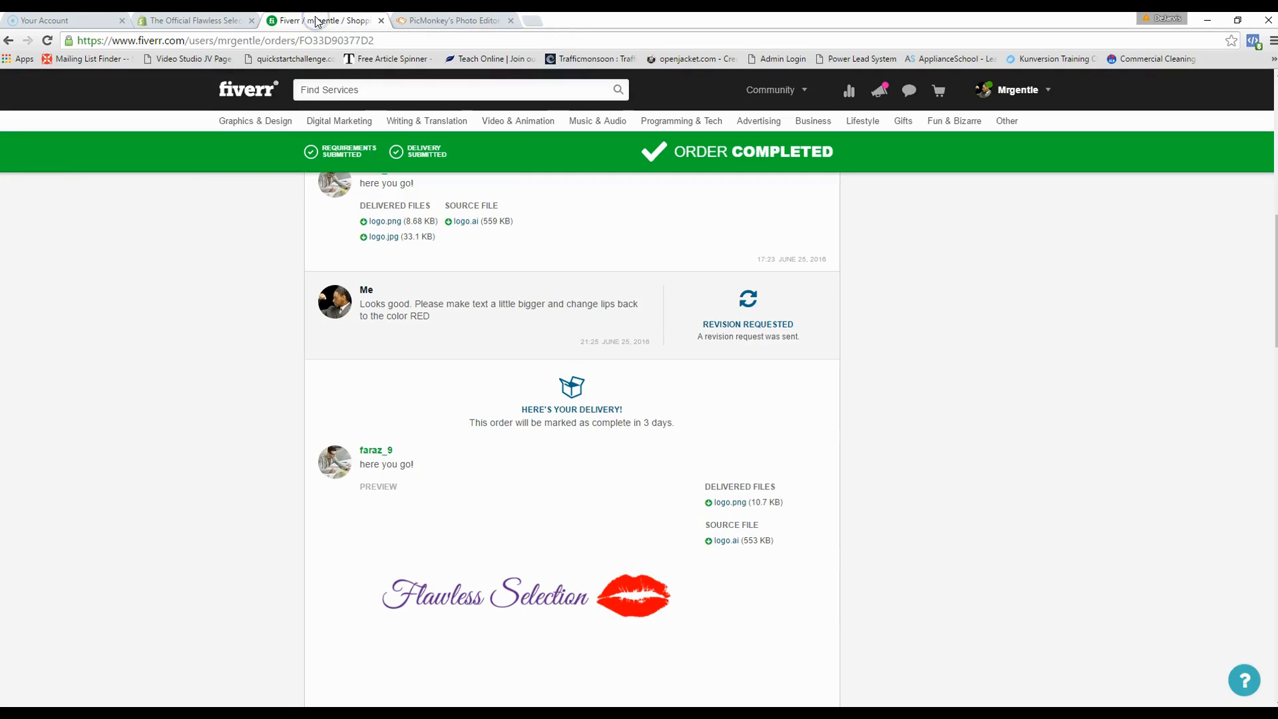
{"action": "scroll", "coordinate": [716, 399], "scroll_direction": "up", "scroll_amount": 1}
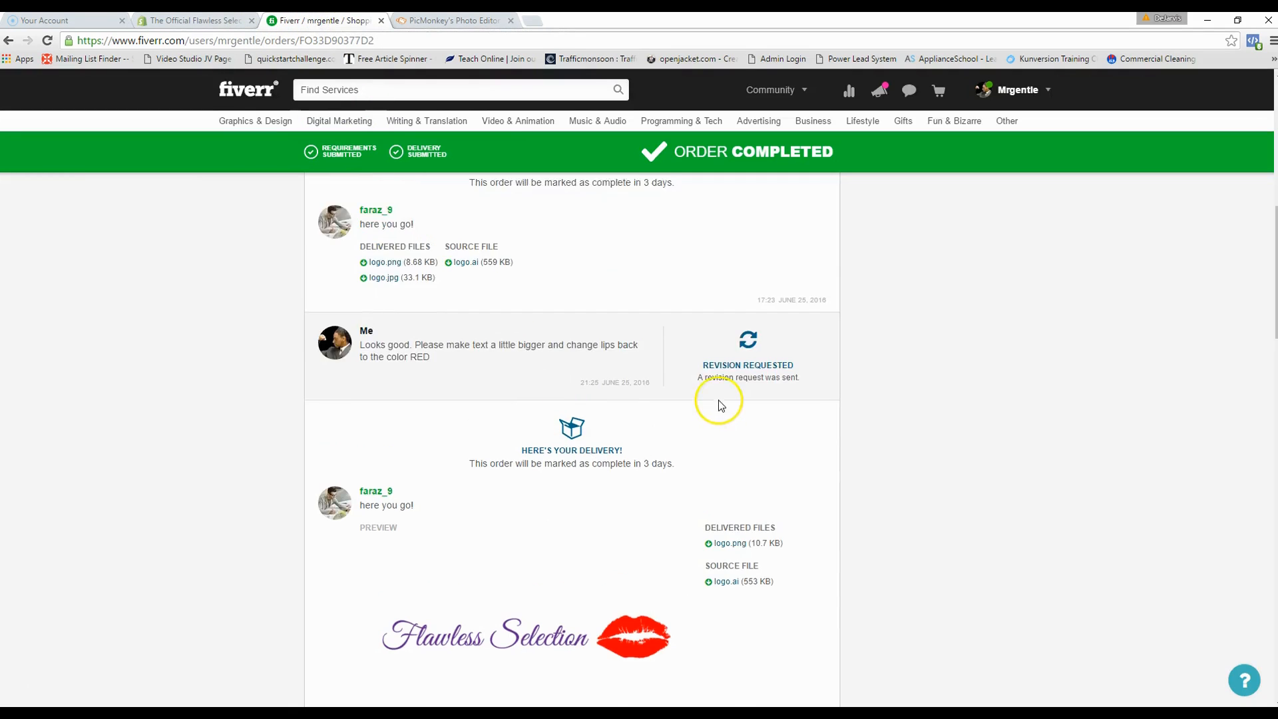
{"action": "scroll", "coordinate": [719, 405], "scroll_direction": "down", "scroll_amount": 1}
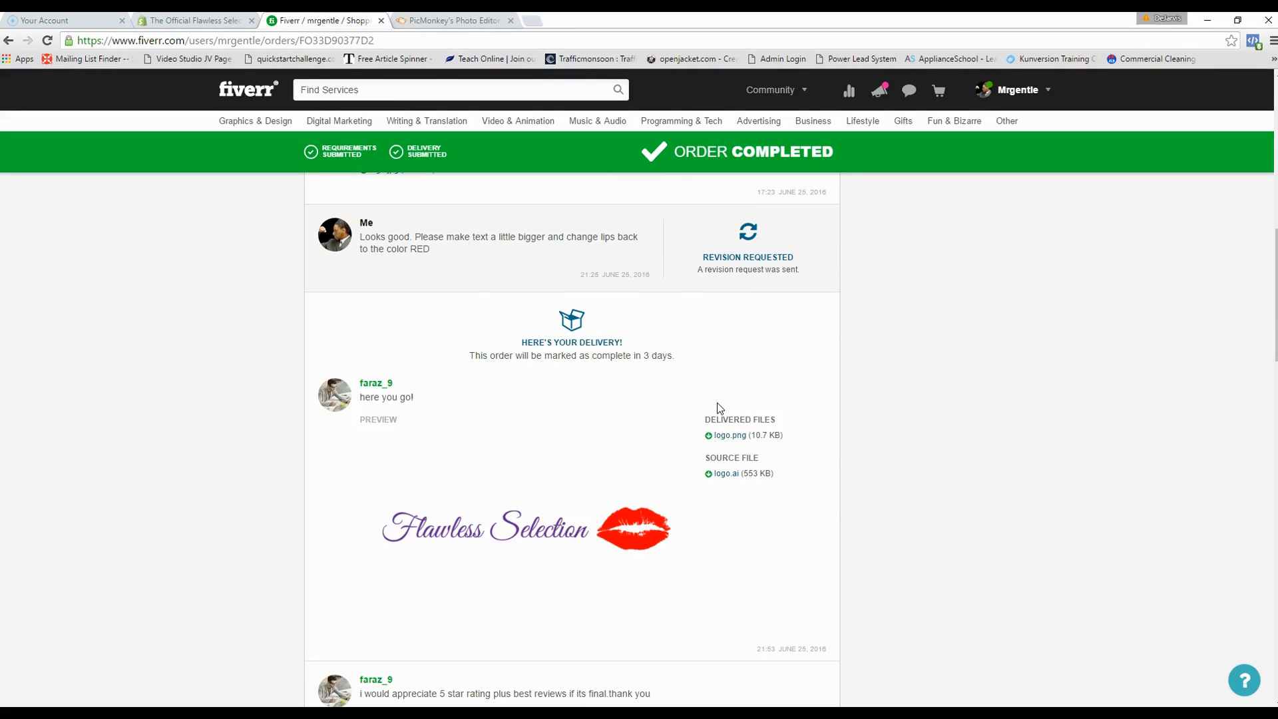
{"action": "scroll", "coordinate": [719, 407], "scroll_direction": "down", "scroll_amount": 2}
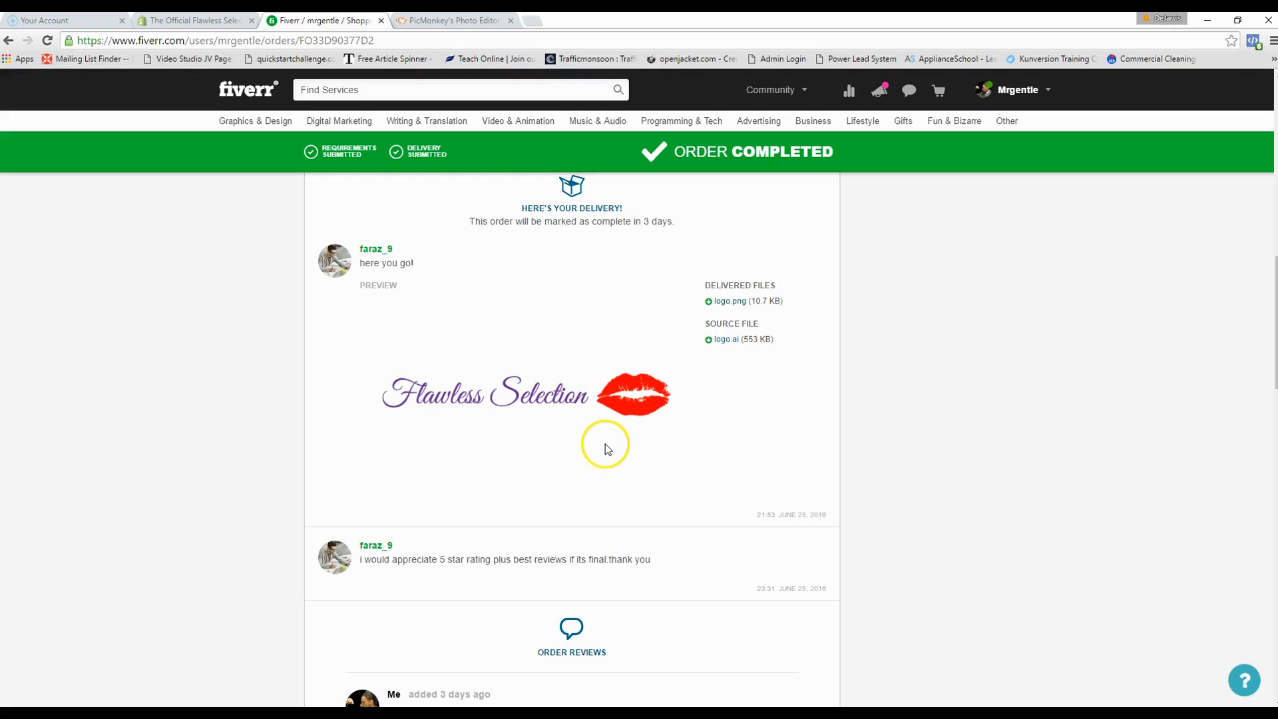
{"action": "scroll", "coordinate": [588, 440], "scroll_direction": "up", "scroll_amount": 1}
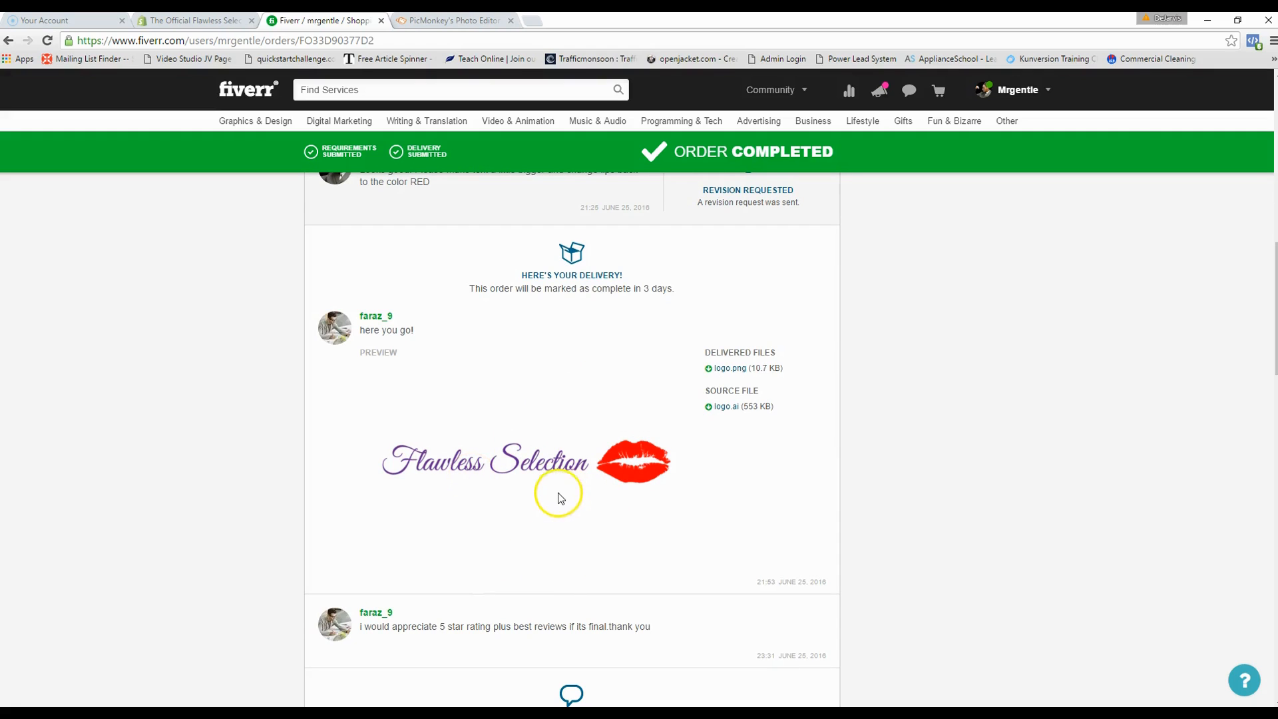
{"action": "scroll", "coordinate": [602, 414], "scroll_direction": "down", "scroll_amount": 2}
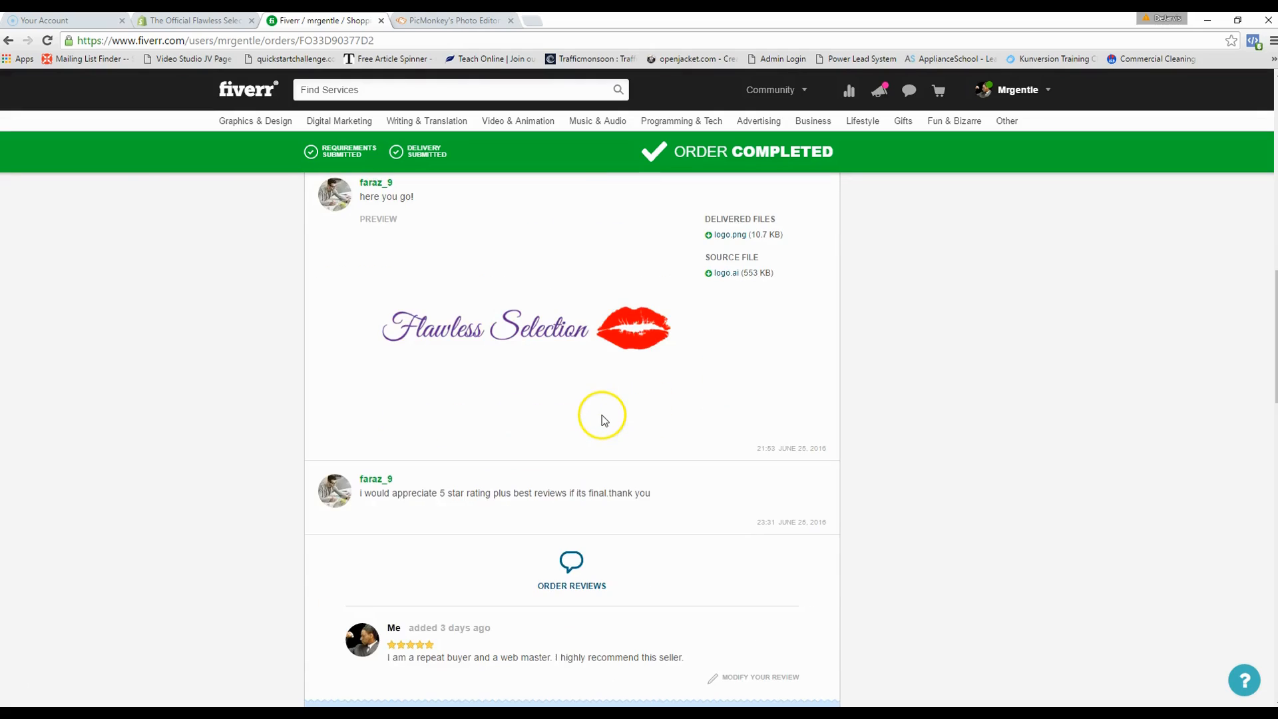
{"action": "scroll", "coordinate": [602, 414], "scroll_direction": "up", "scroll_amount": 1}
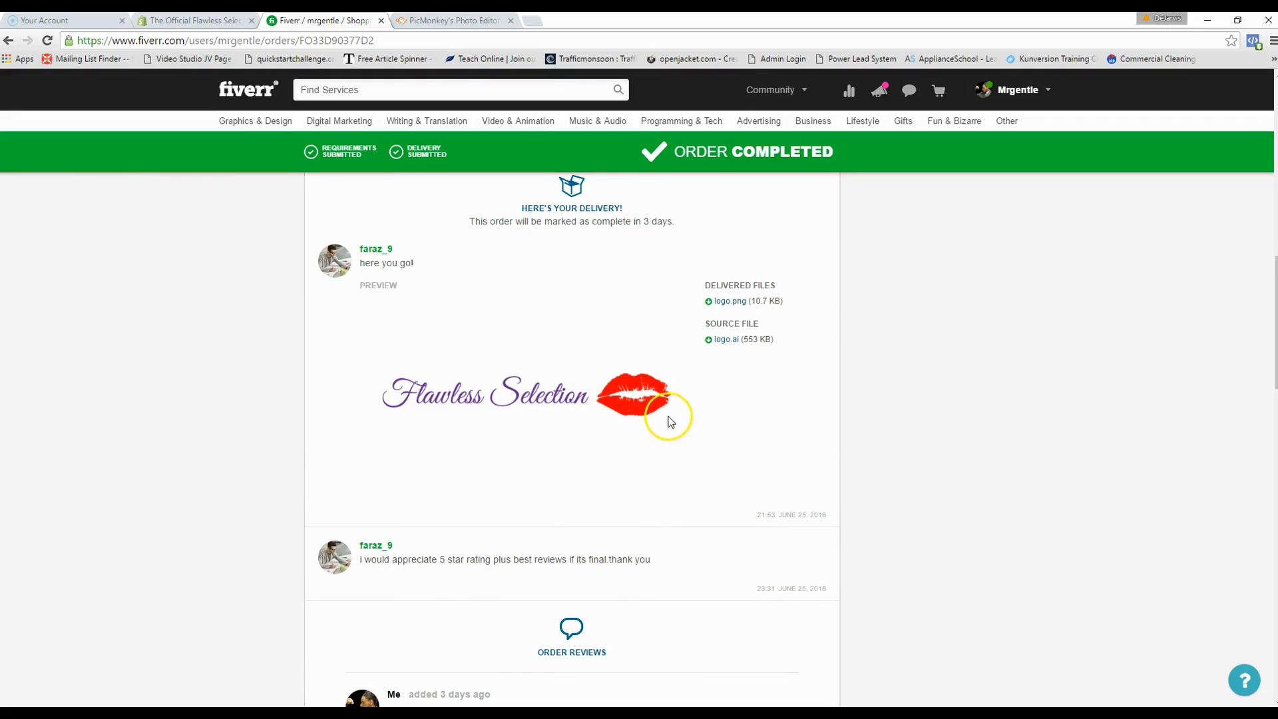
{"action": "scroll", "coordinate": [706, 466], "scroll_direction": "up", "scroll_amount": 1}
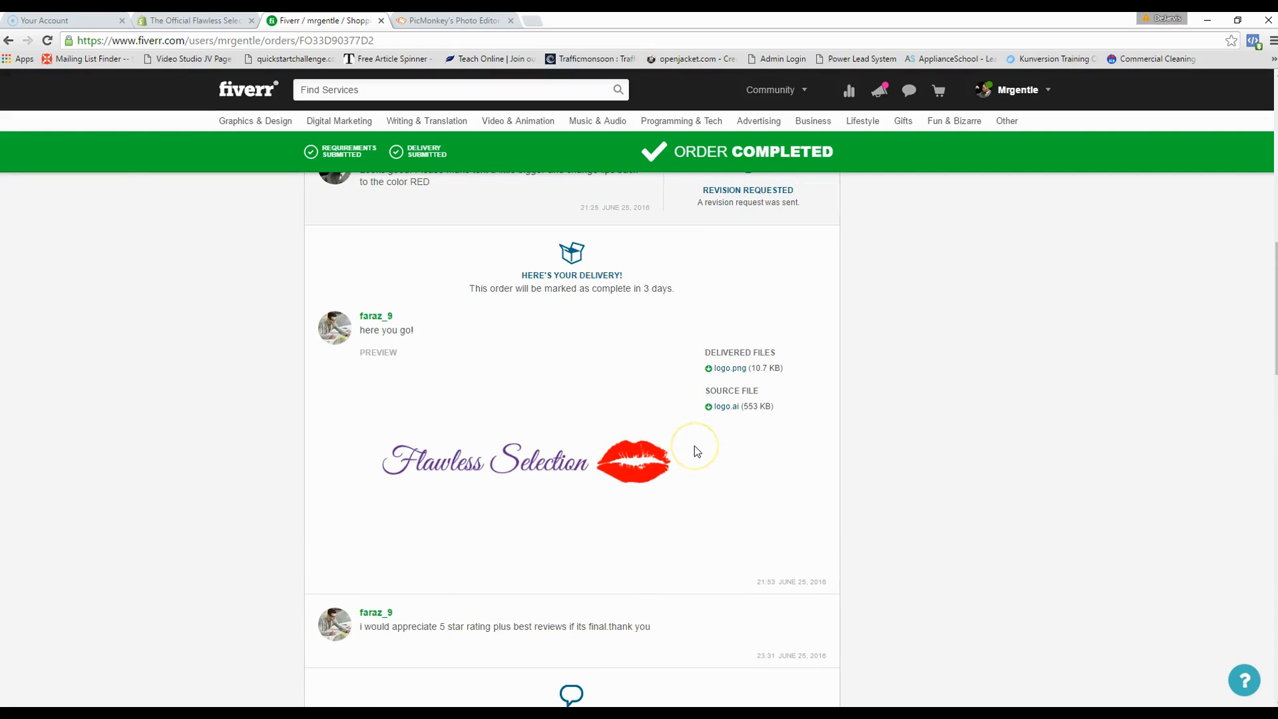
{"action": "scroll", "coordinate": [693, 445], "scroll_direction": "down", "scroll_amount": 1}
{"action": "scroll", "coordinate": [694, 445], "scroll_direction": "up", "scroll_amount": 4}
{"action": "scroll", "coordinate": [552, 452], "scroll_direction": "down", "scroll_amount": 2}
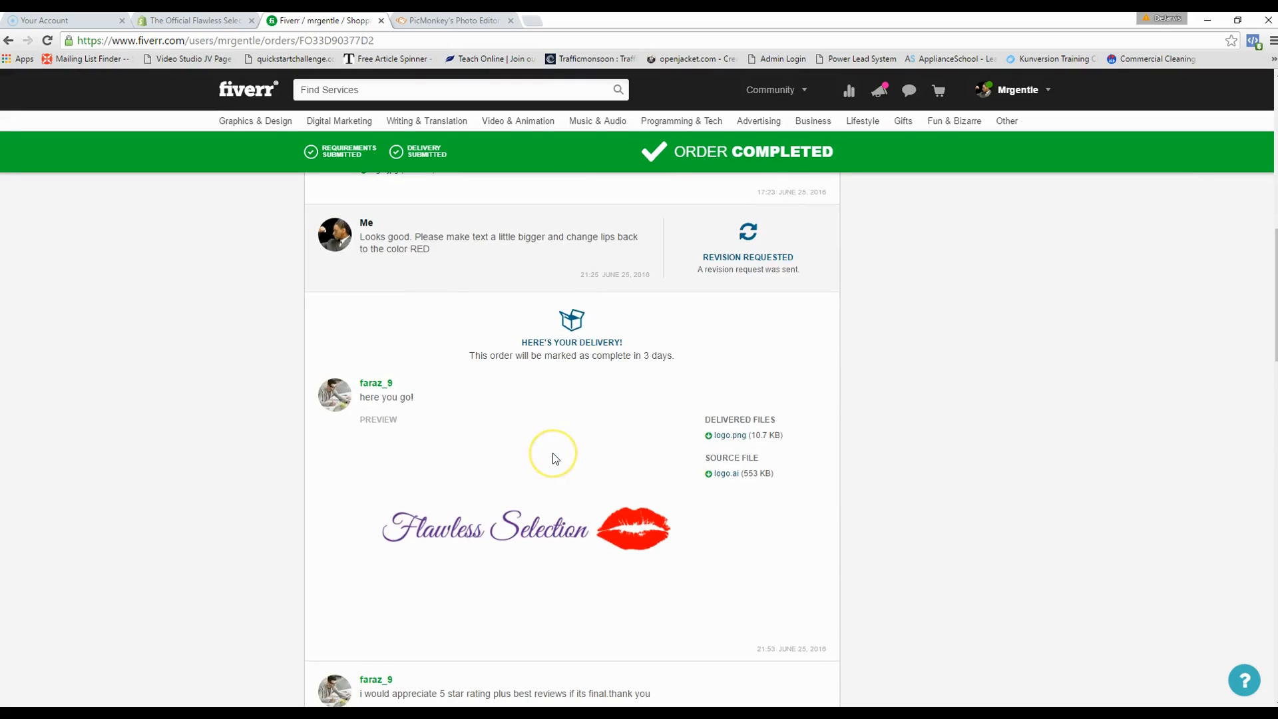
{"action": "scroll", "coordinate": [553, 453], "scroll_direction": "down", "scroll_amount": 2}
{"action": "scroll", "coordinate": [565, 451], "scroll_direction": "up", "scroll_amount": 3}
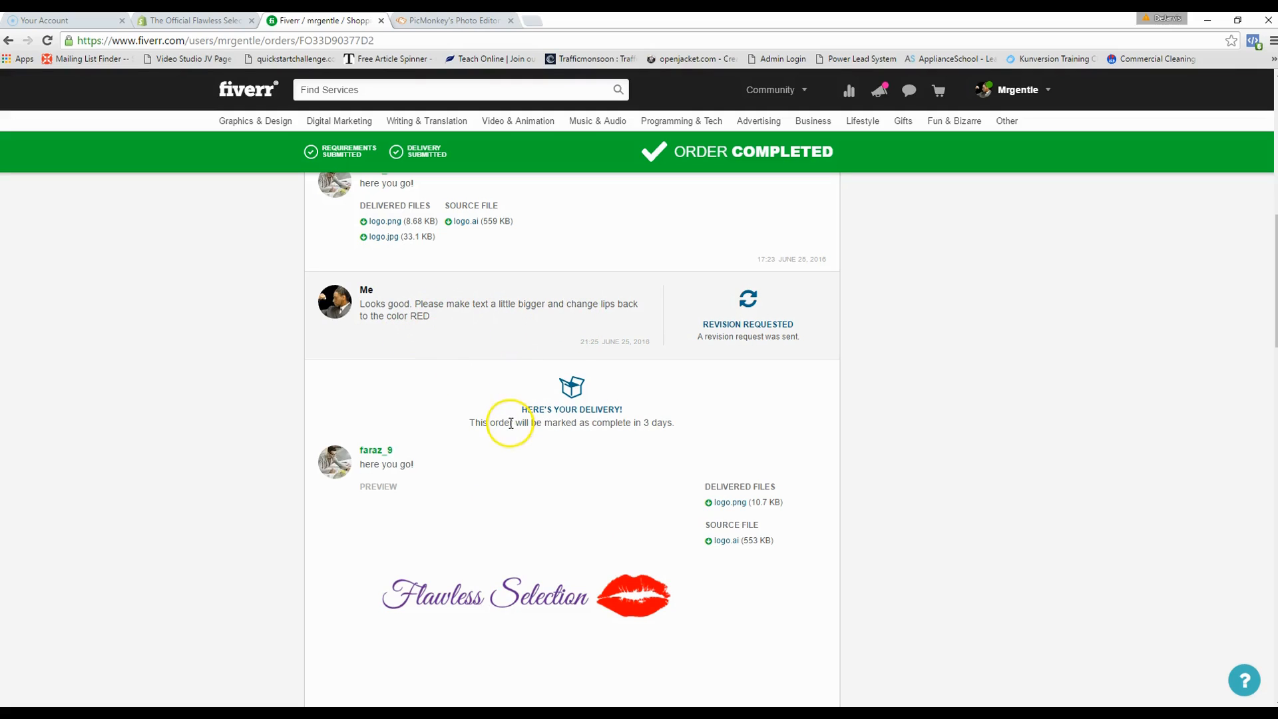
{"action": "scroll", "coordinate": [608, 506], "scroll_direction": "down", "scroll_amount": 2}
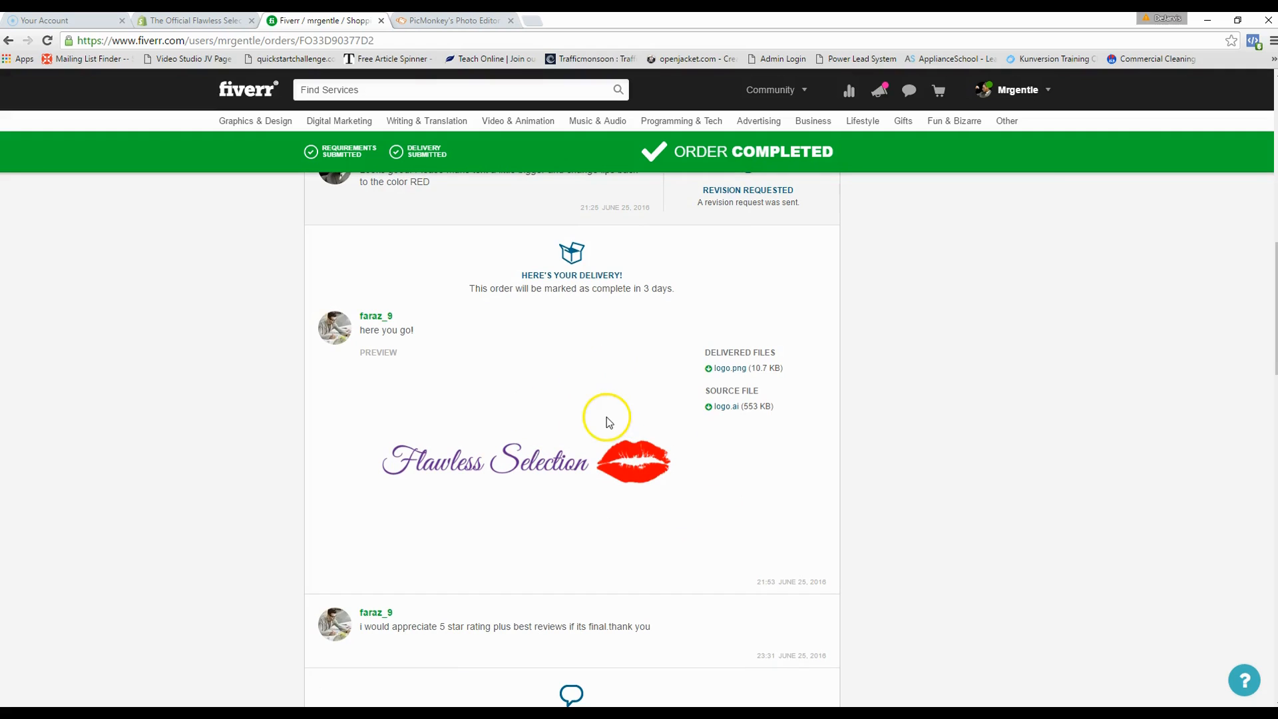
- Download the delivered logo.png (10.7 KB) from the completed Fiverr order
{"action": "left_click", "coordinate": [731, 369]}
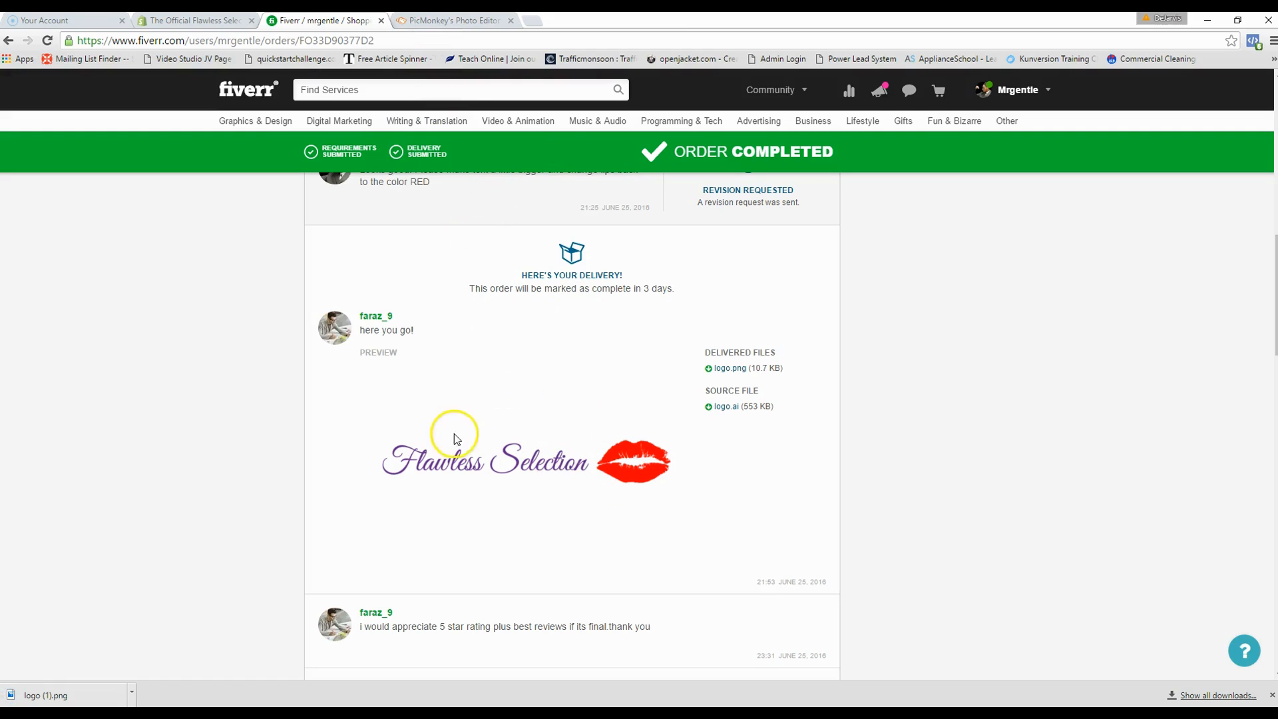
{"action": "left_click", "coordinate": [461, 21]}
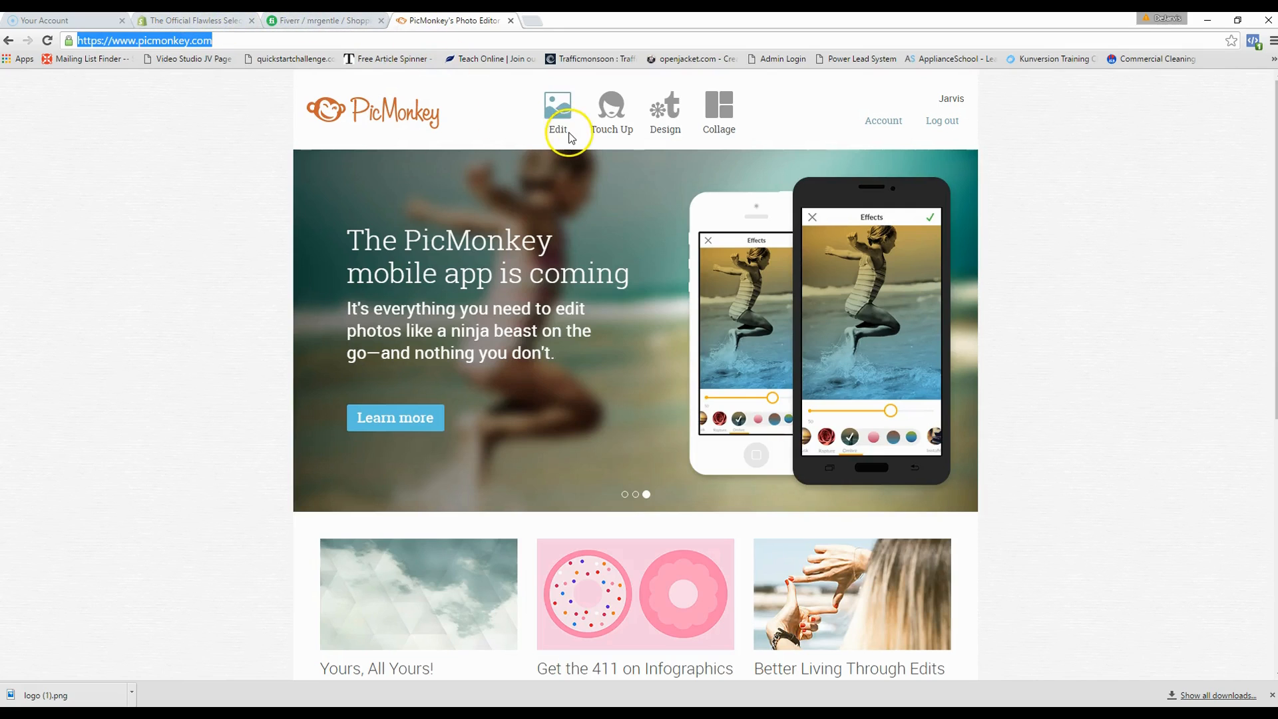
- Look over PicMonkey's Edit, Touch Up, Design and Collage tools on its home page
{"action": "mouse_move", "coordinate": [560, 126]}
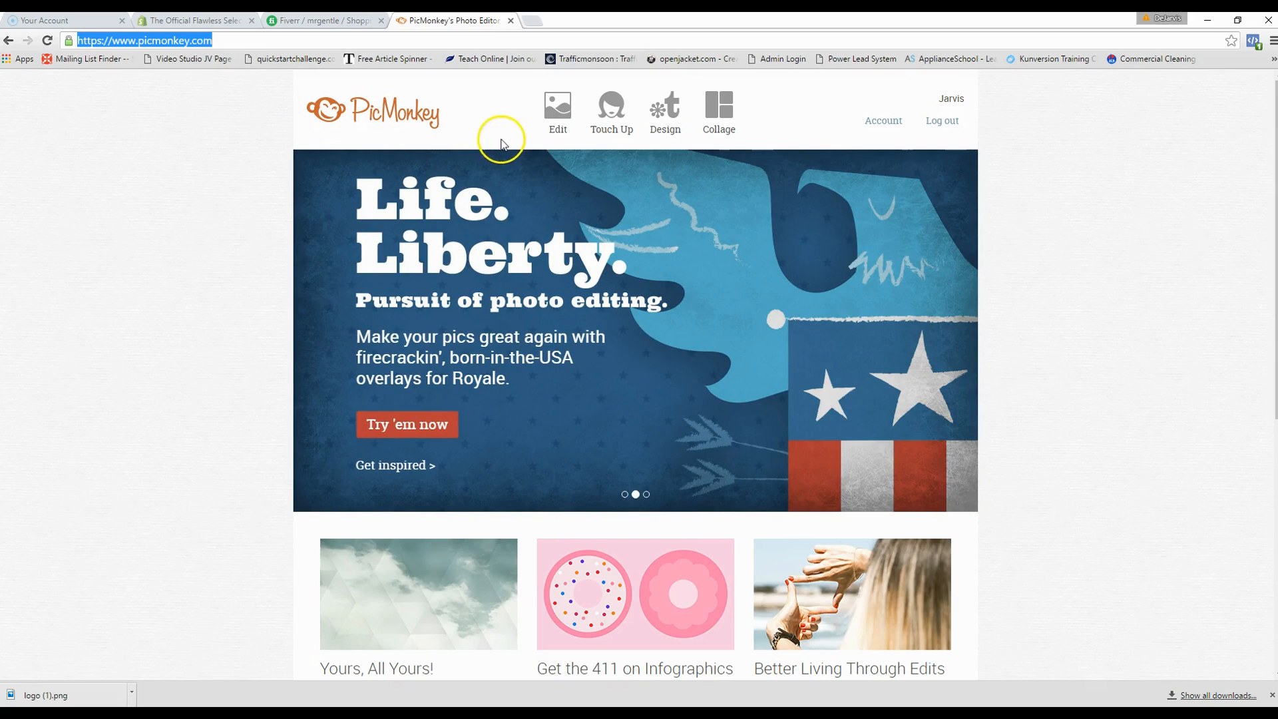
{"action": "mouse_move", "coordinate": [616, 135]}
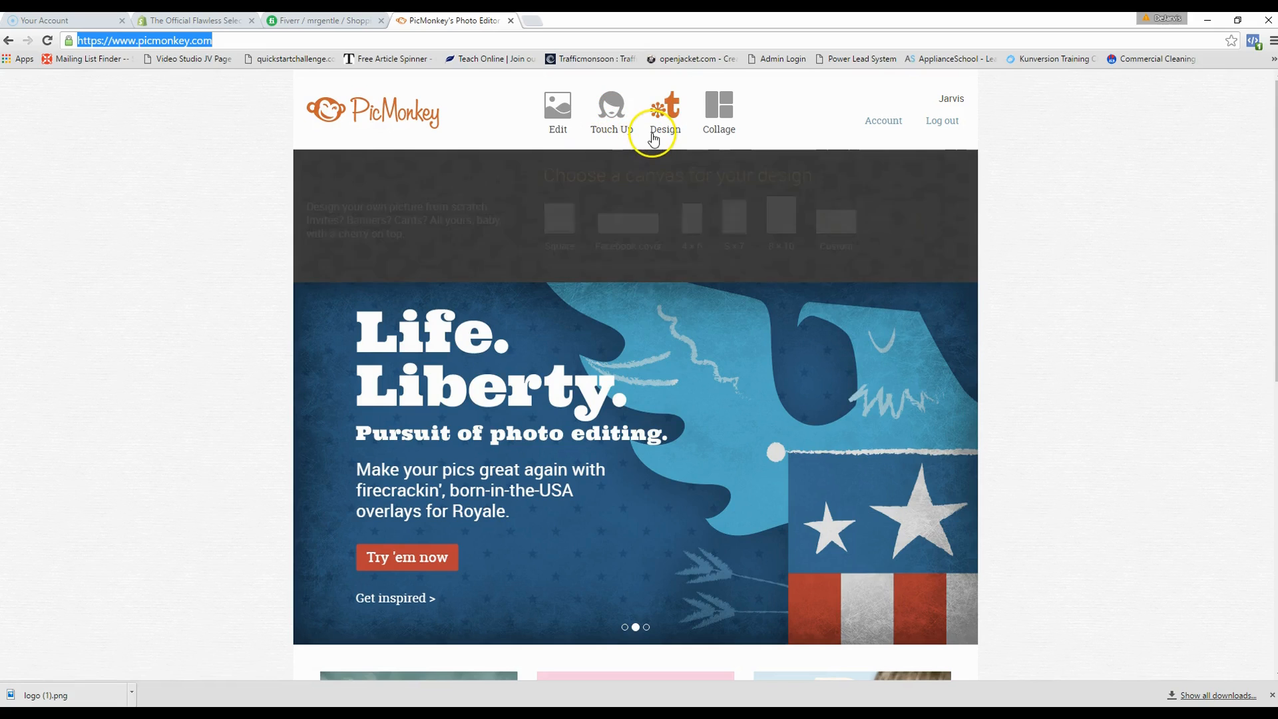
{"action": "mouse_move", "coordinate": [735, 130]}
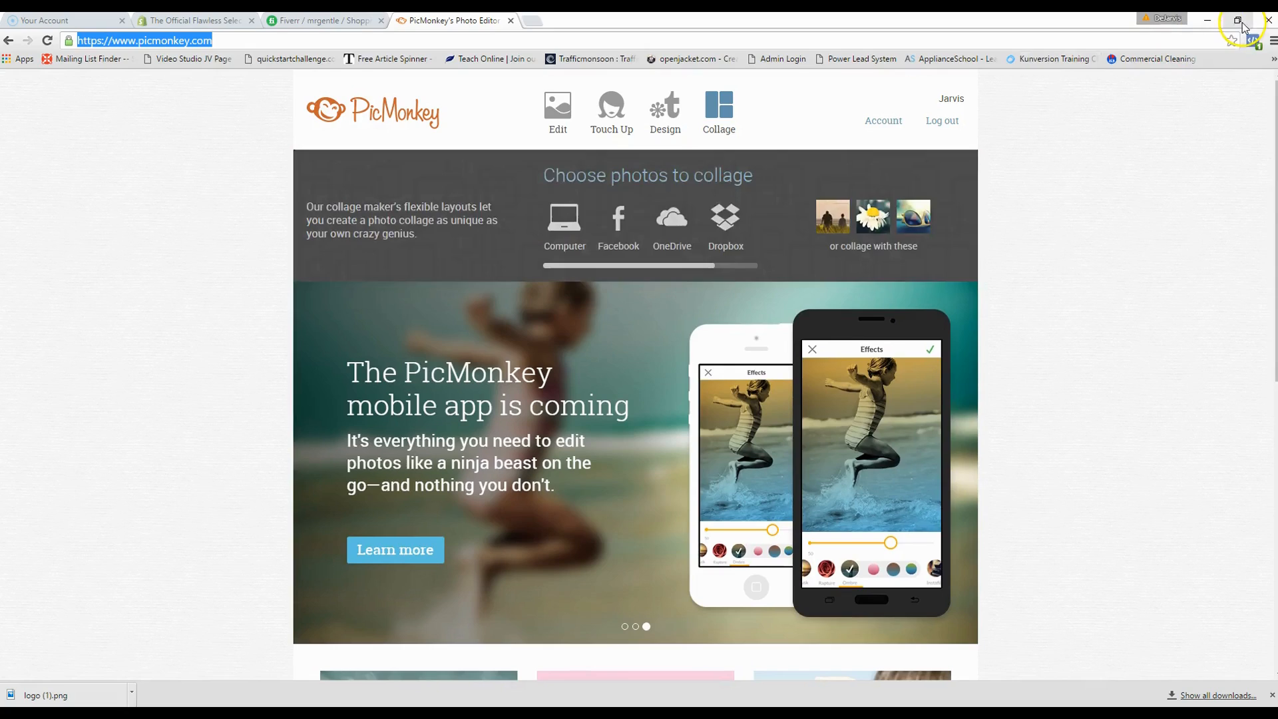
- Copy the logo image from the FS folder onto the desktop, then re-maximize the browser
{"action": "left_click", "coordinate": [1237, 20]}
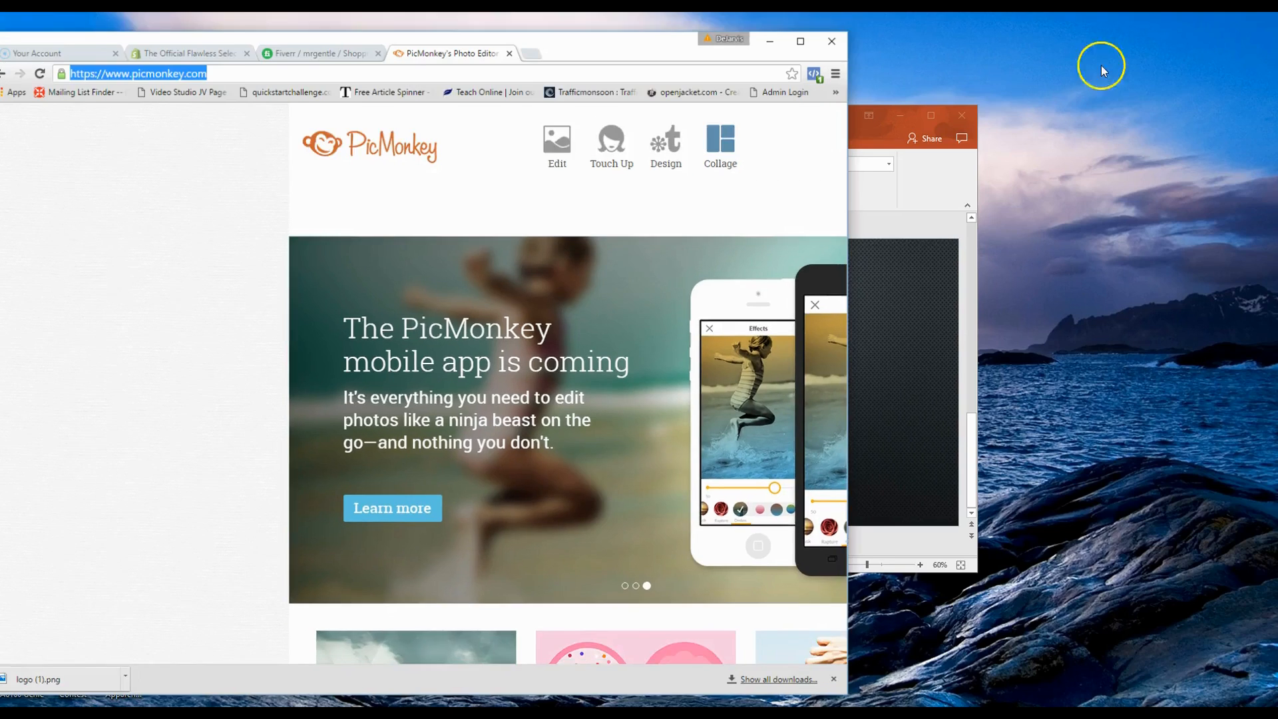
{"action": "left_click_drag", "start_coordinate": [133, 42], "coordinate": [448, 63]}
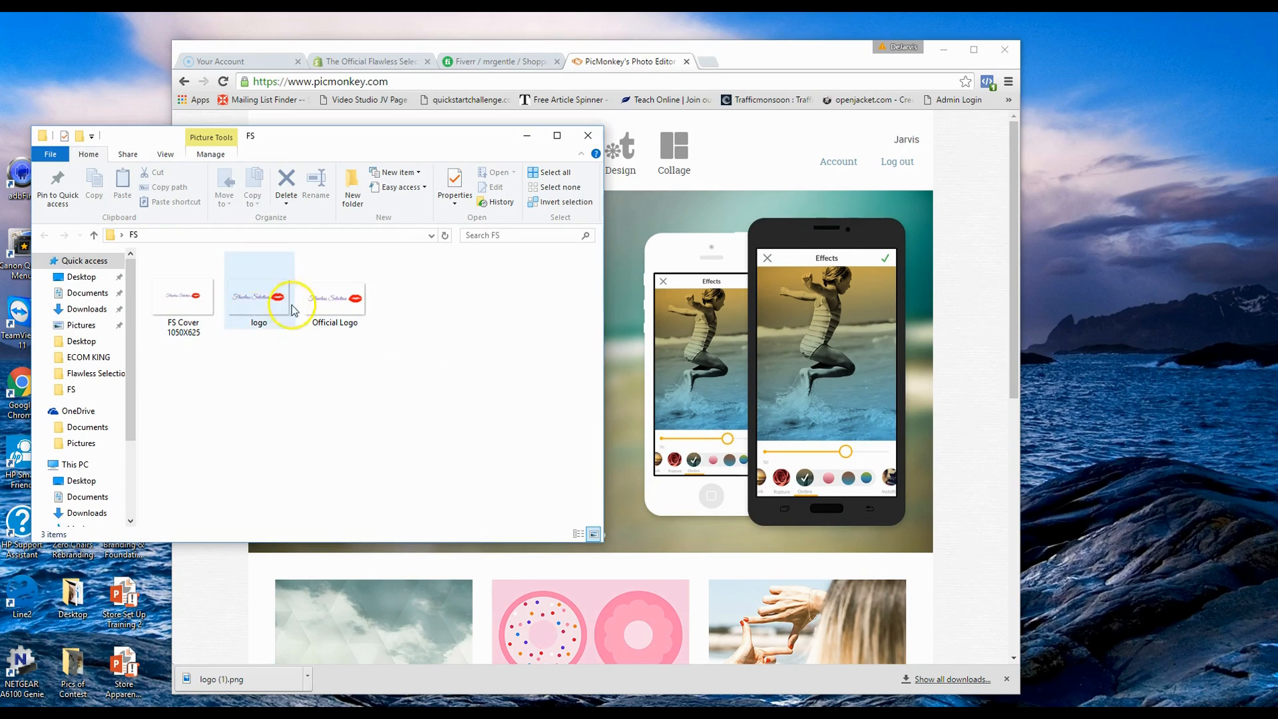
{"action": "left_click", "coordinate": [329, 307]}
{"action": "left_click_drag", "start_coordinate": [257, 315], "coordinate": [113, 113]}
{"action": "left_click", "coordinate": [526, 136]}
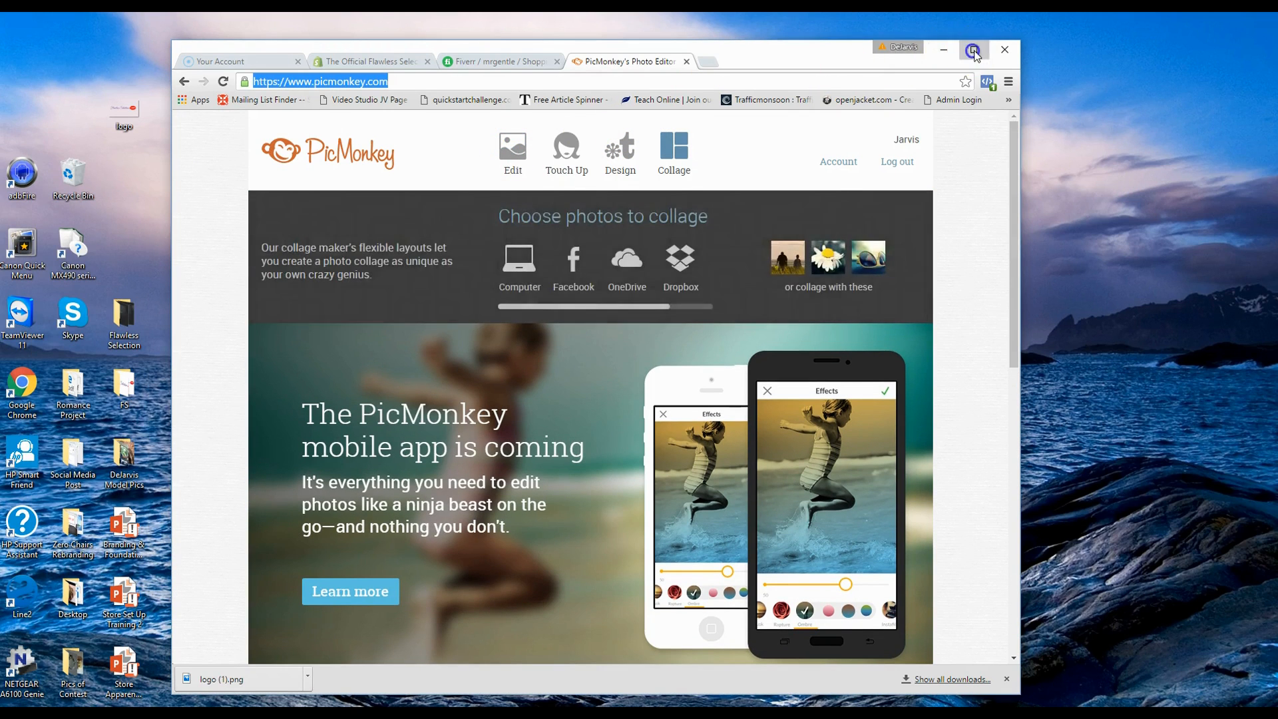
{"action": "left_click", "coordinate": [973, 50]}
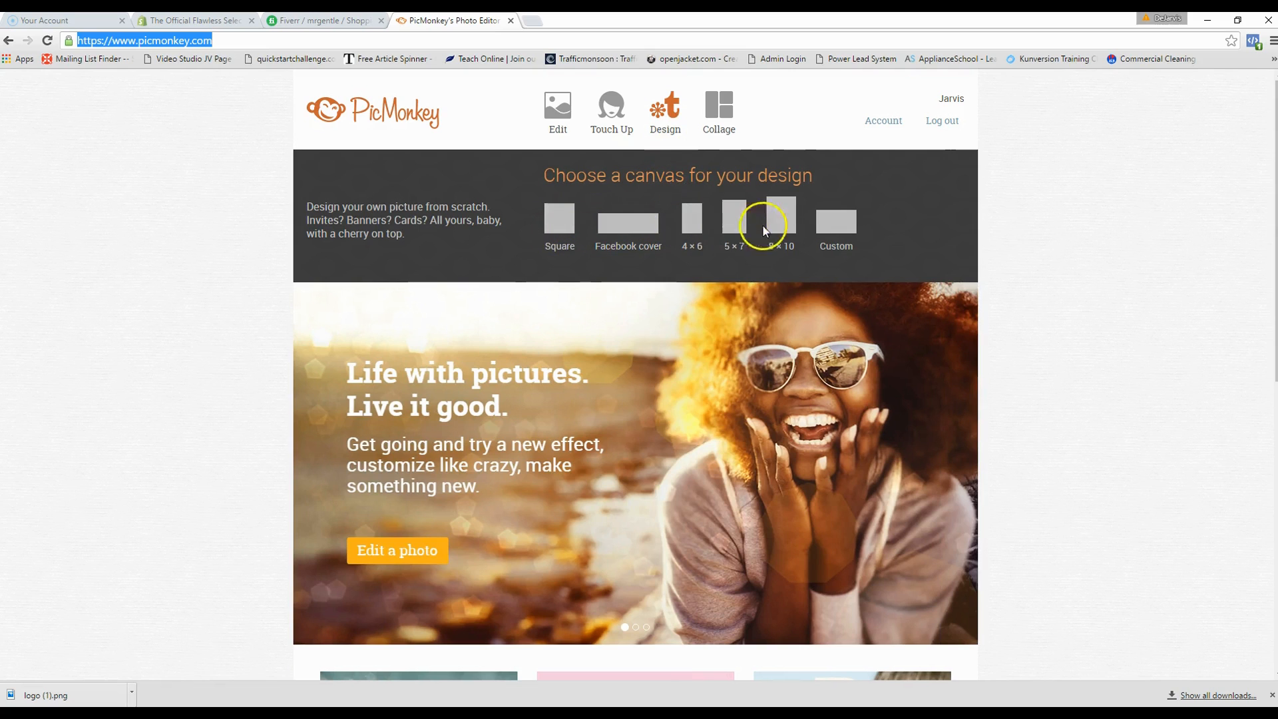
- Start a blank Square design and bring up the Overlays list to add your own image
{"action": "left_click", "coordinate": [559, 223]}
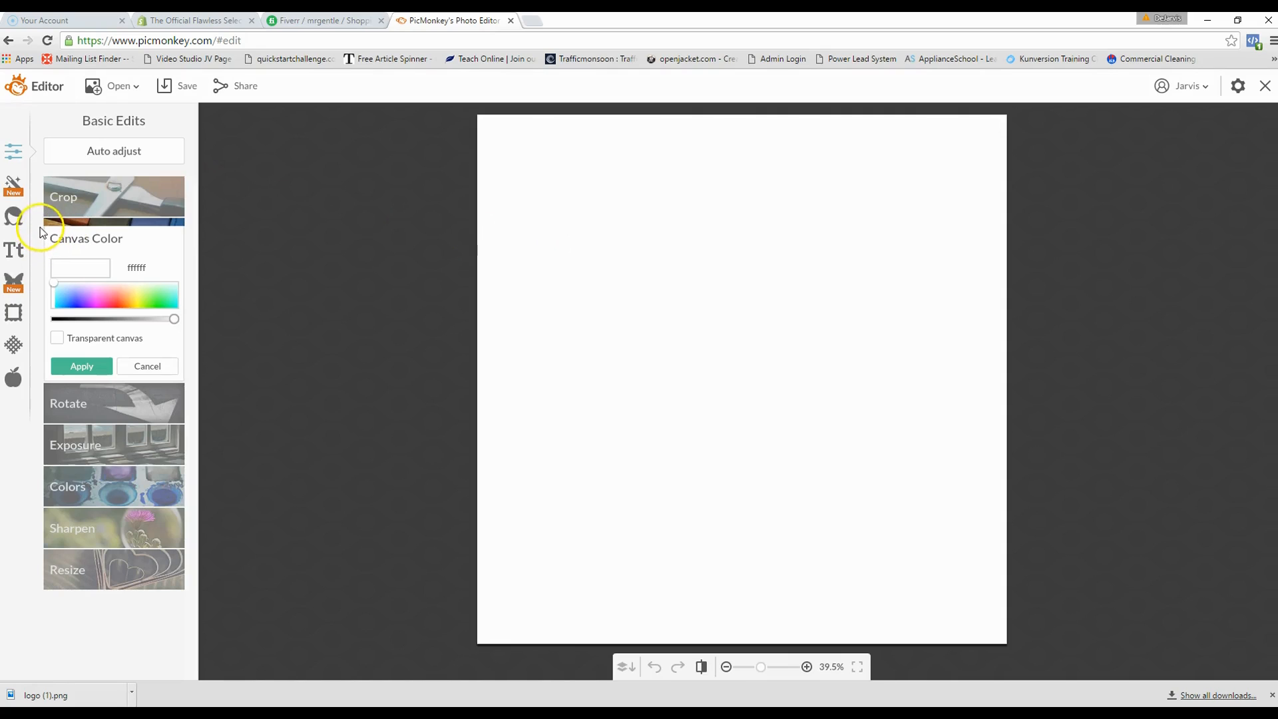
{"action": "left_click", "coordinate": [13, 285]}
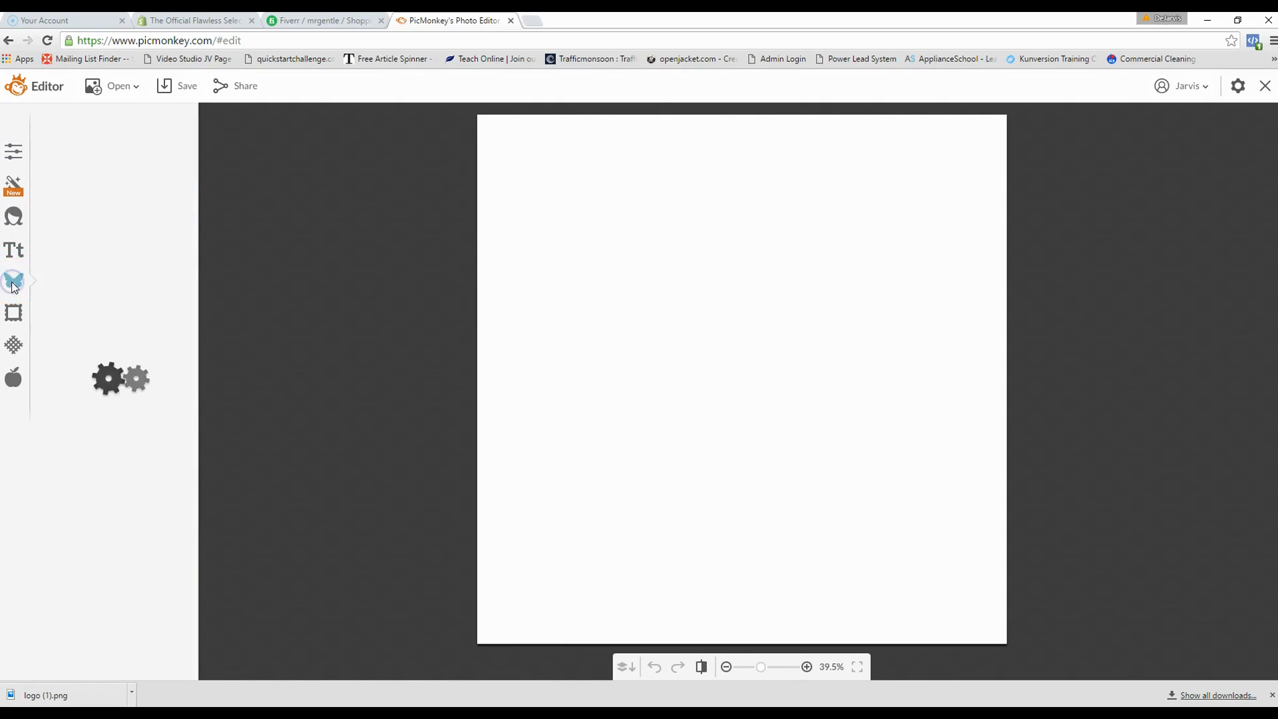
{"action": "left_click", "coordinate": [123, 155]}
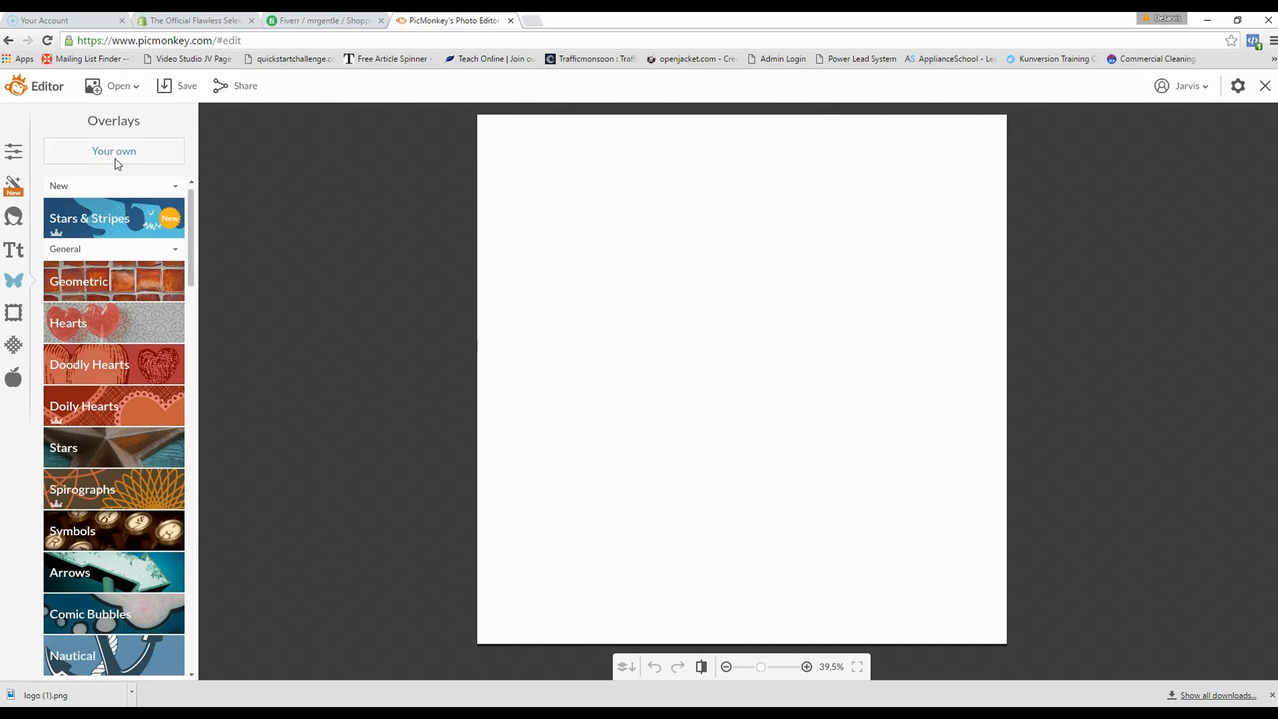
- Add the desktop logo file to the canvas as a 'Your own' overlay
{"action": "left_click", "coordinate": [118, 157]}
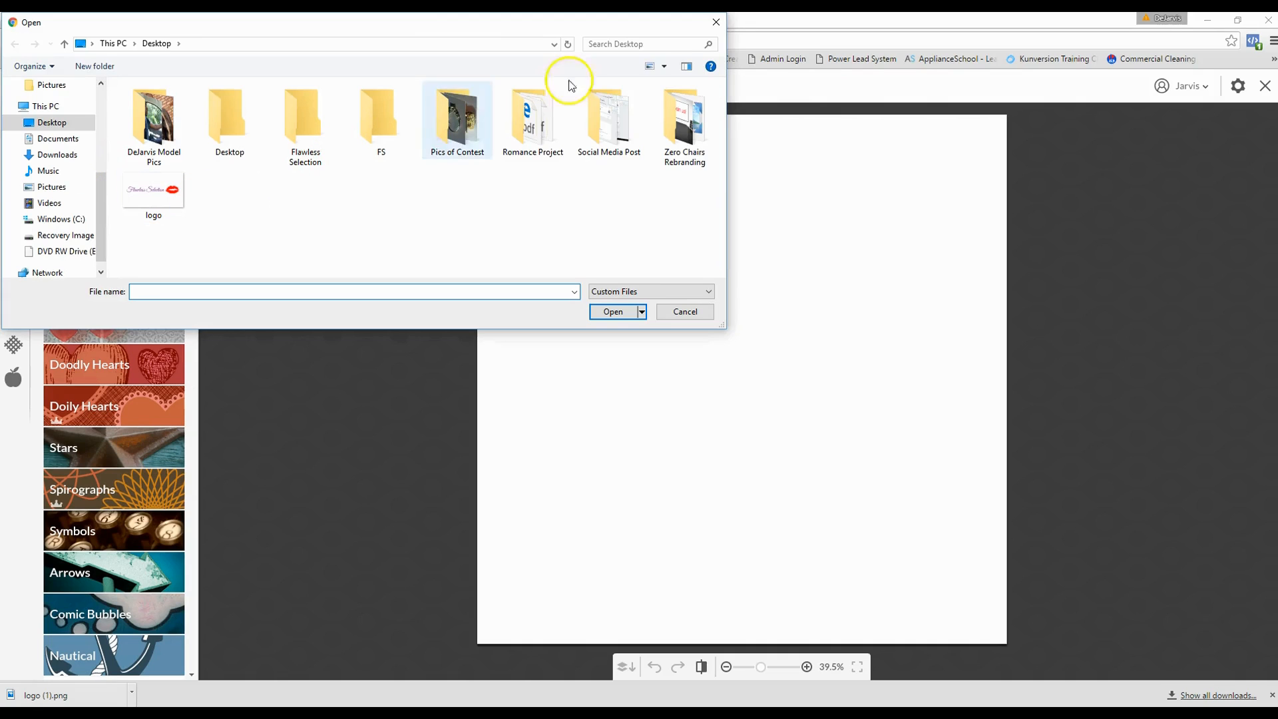
{"action": "left_click", "coordinate": [716, 22]}
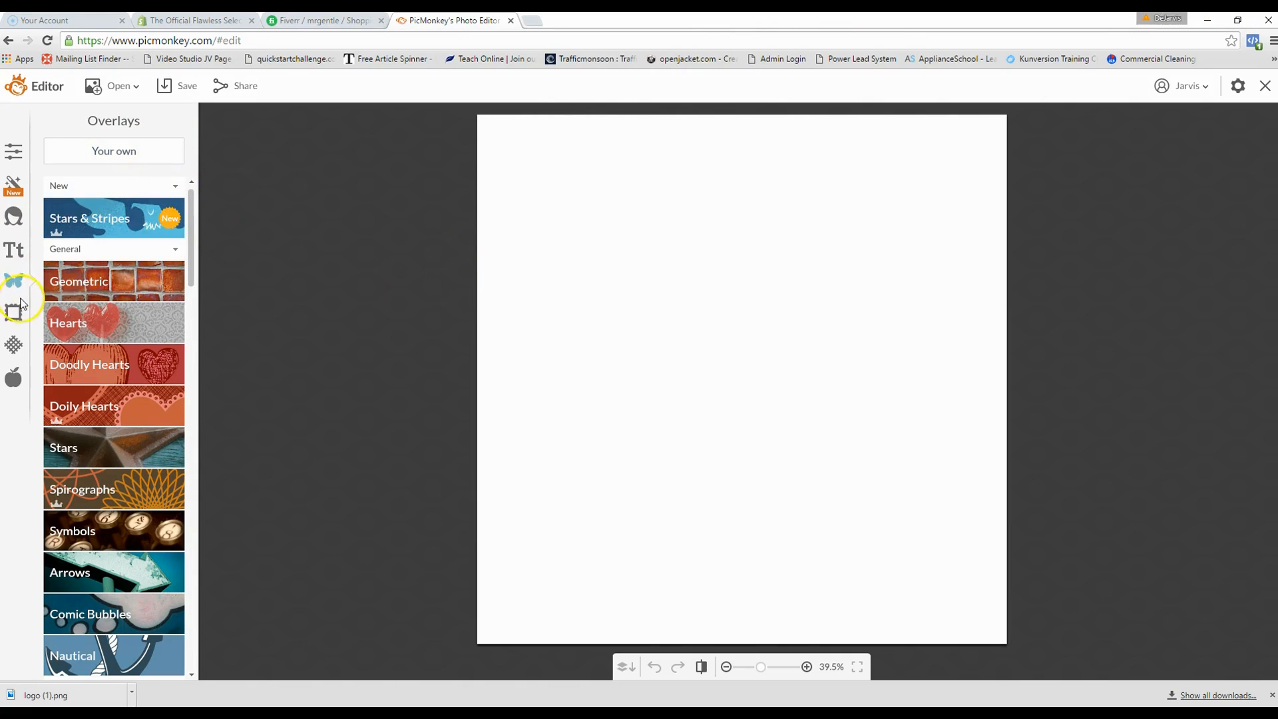
{"action": "left_click", "coordinate": [113, 150]}
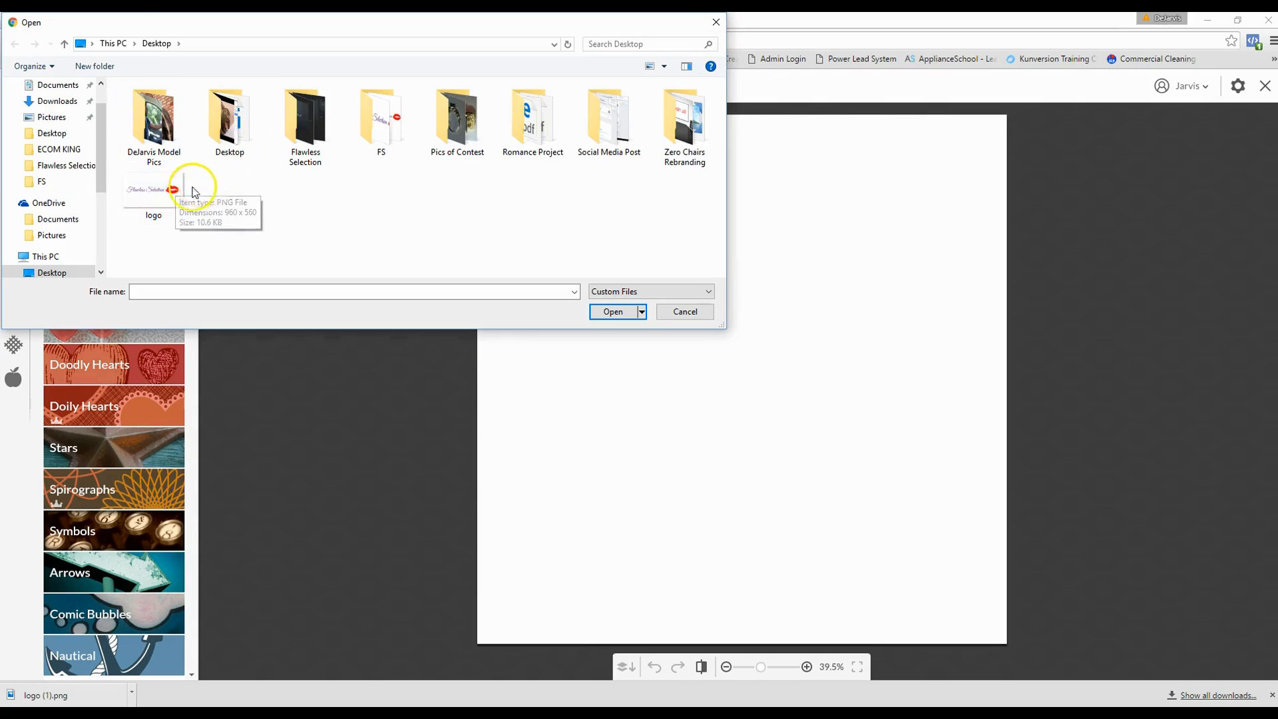
{"action": "left_click", "coordinate": [158, 192]}
{"action": "double_click", "coordinate": [158, 193]}
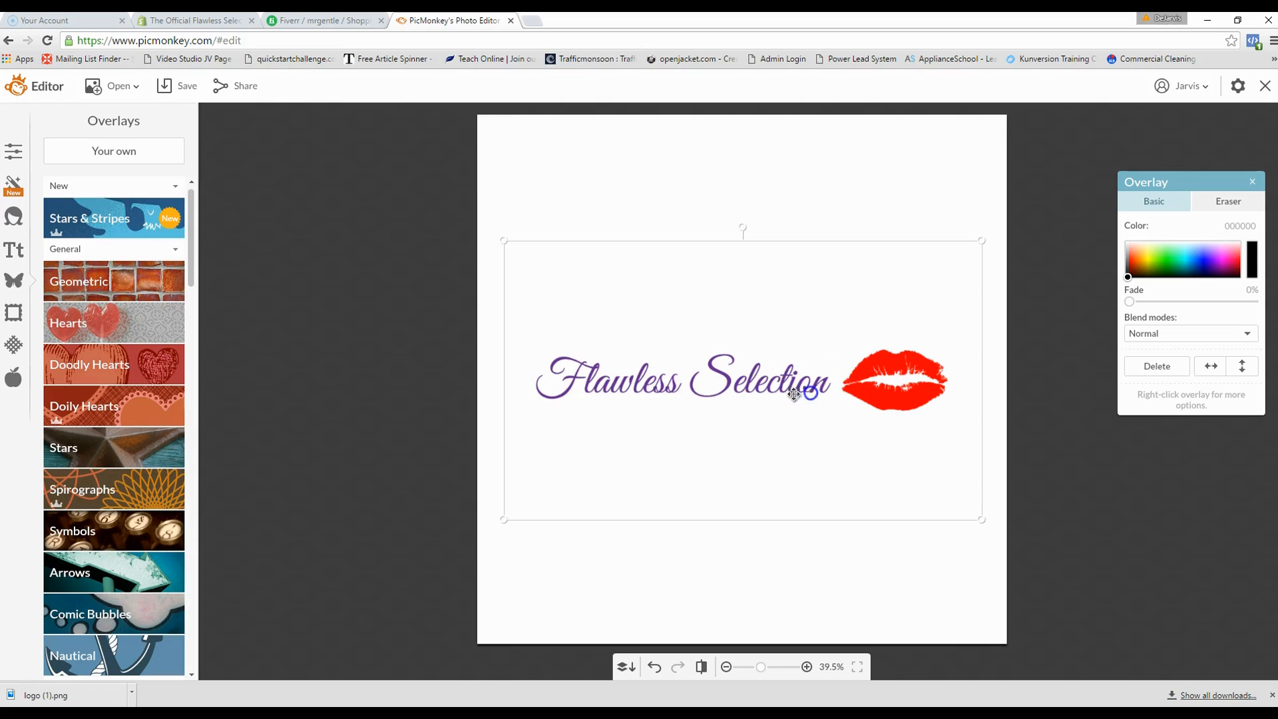
- Shrink the logo overlay in two passes and nudge it left toward the canvas centre
{"action": "left_click", "coordinate": [614, 472]}
{"action": "left_click_drag", "start_coordinate": [502, 516], "coordinate": [565, 483]}
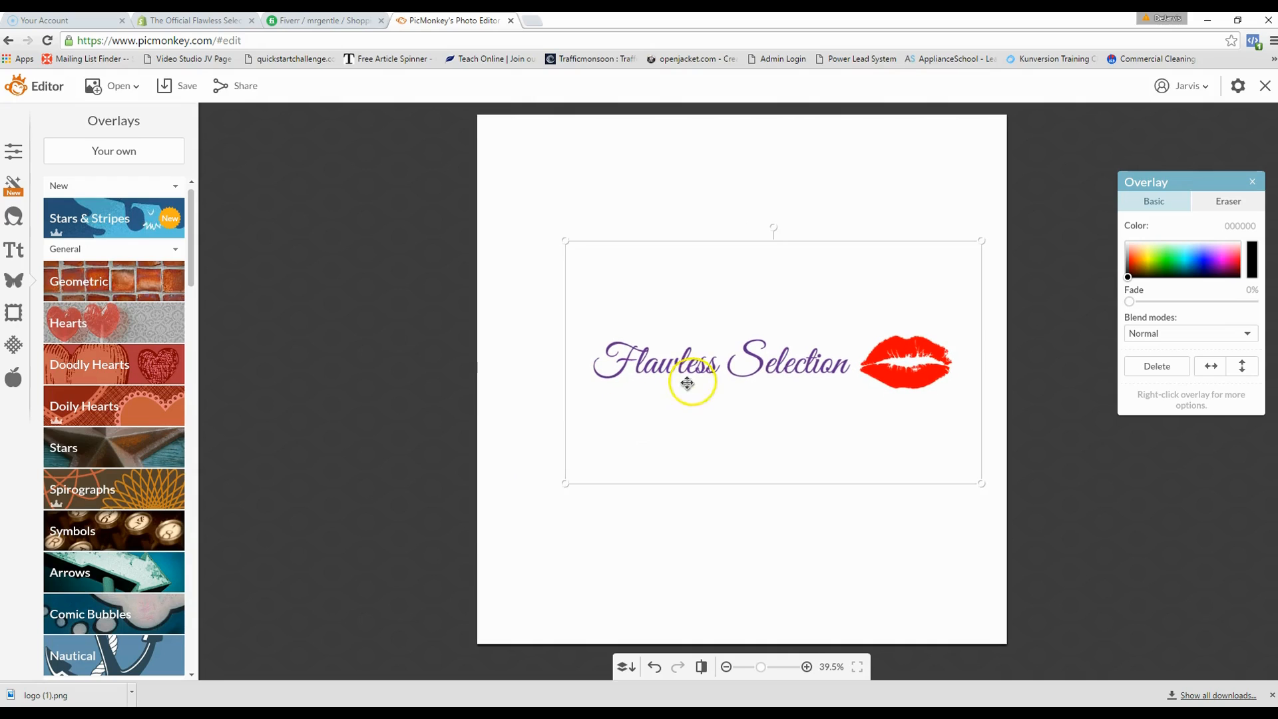
{"action": "left_click_drag", "start_coordinate": [781, 370], "coordinate": [748, 370]}
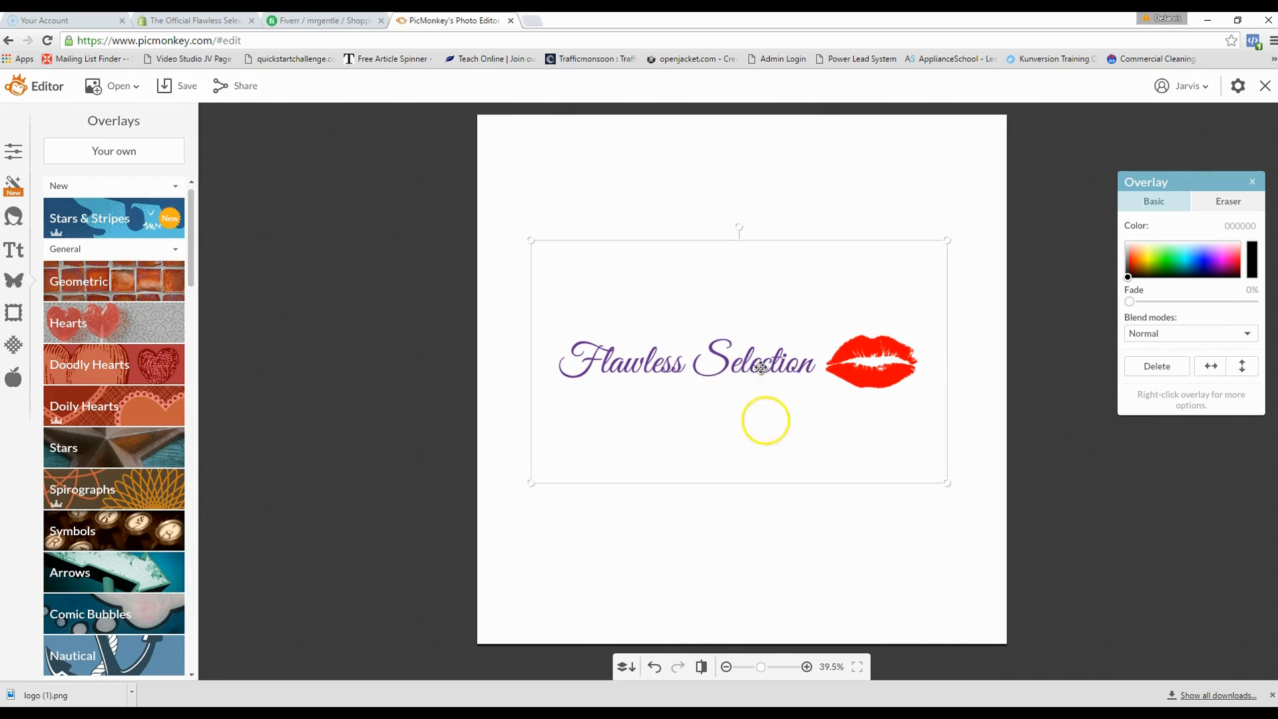
{"action": "left_click_drag", "start_coordinate": [525, 481], "coordinate": [554, 460]}
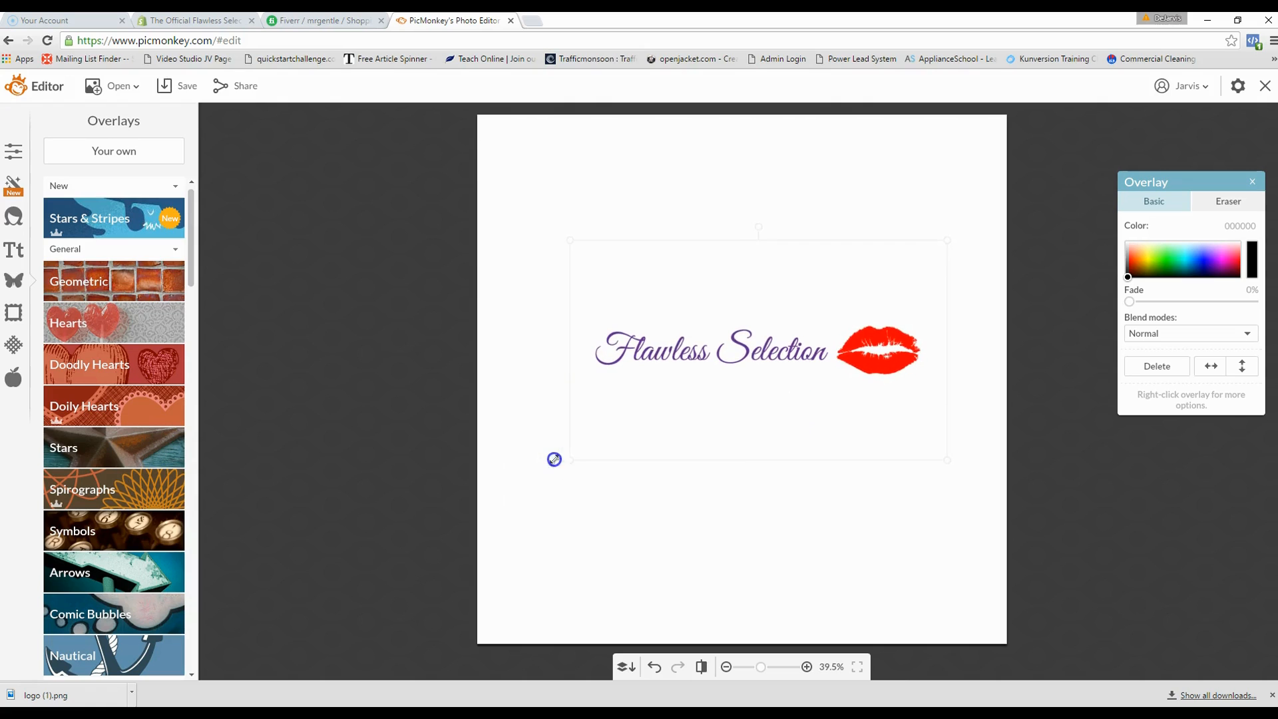
{"action": "left_click_drag", "start_coordinate": [748, 361], "coordinate": [733, 367]}
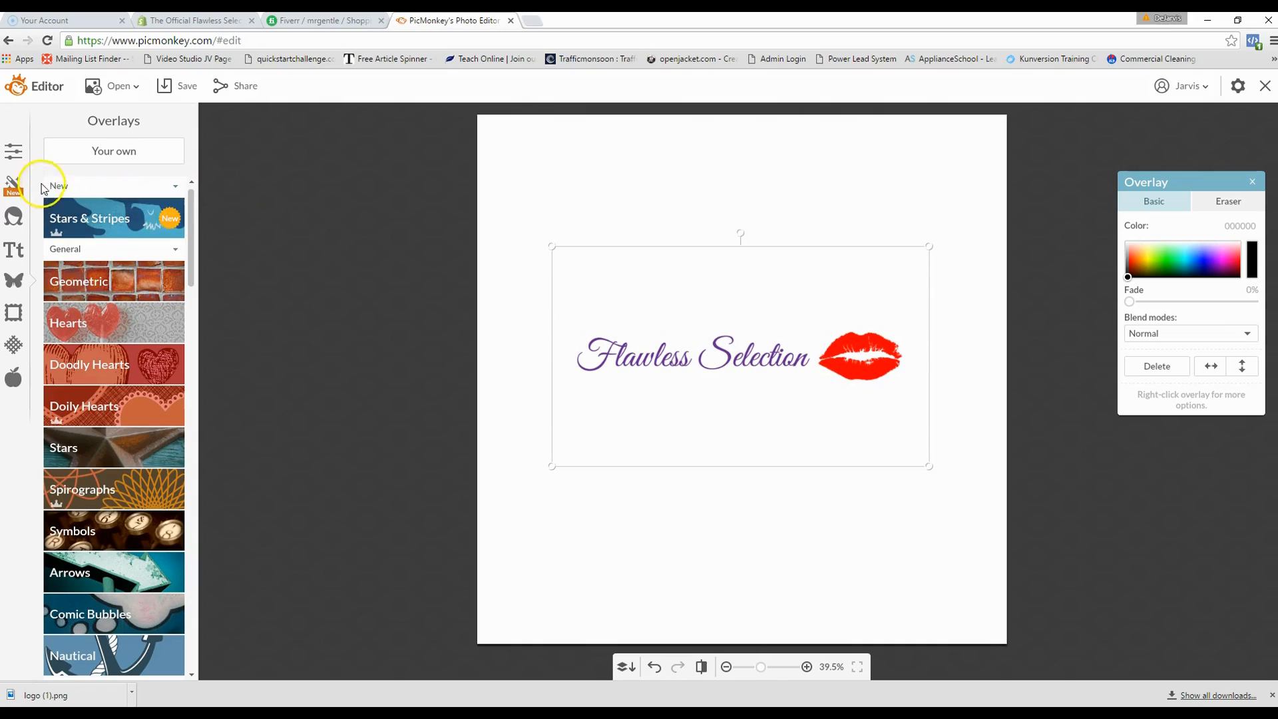
- Crop the canvas's top and bottom edges in to the logo, giving 1341 × 766
{"action": "left_click", "coordinate": [14, 158]}
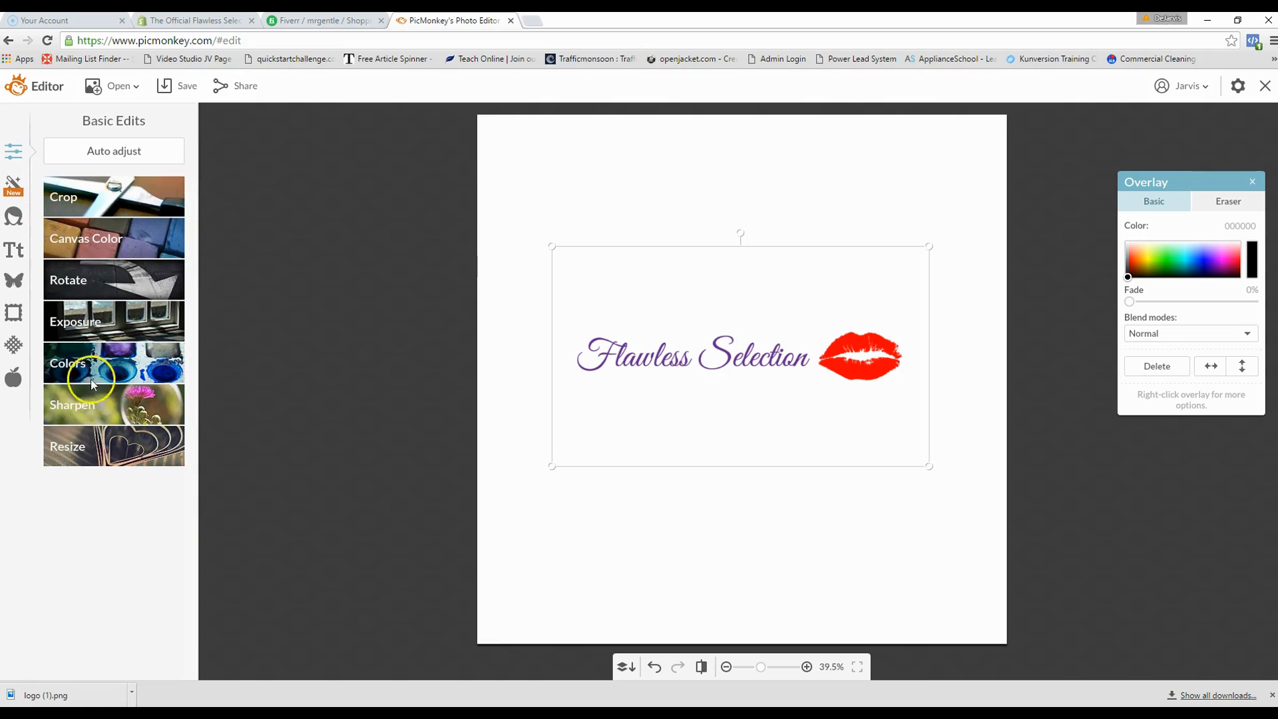
{"action": "left_click", "coordinate": [110, 456]}
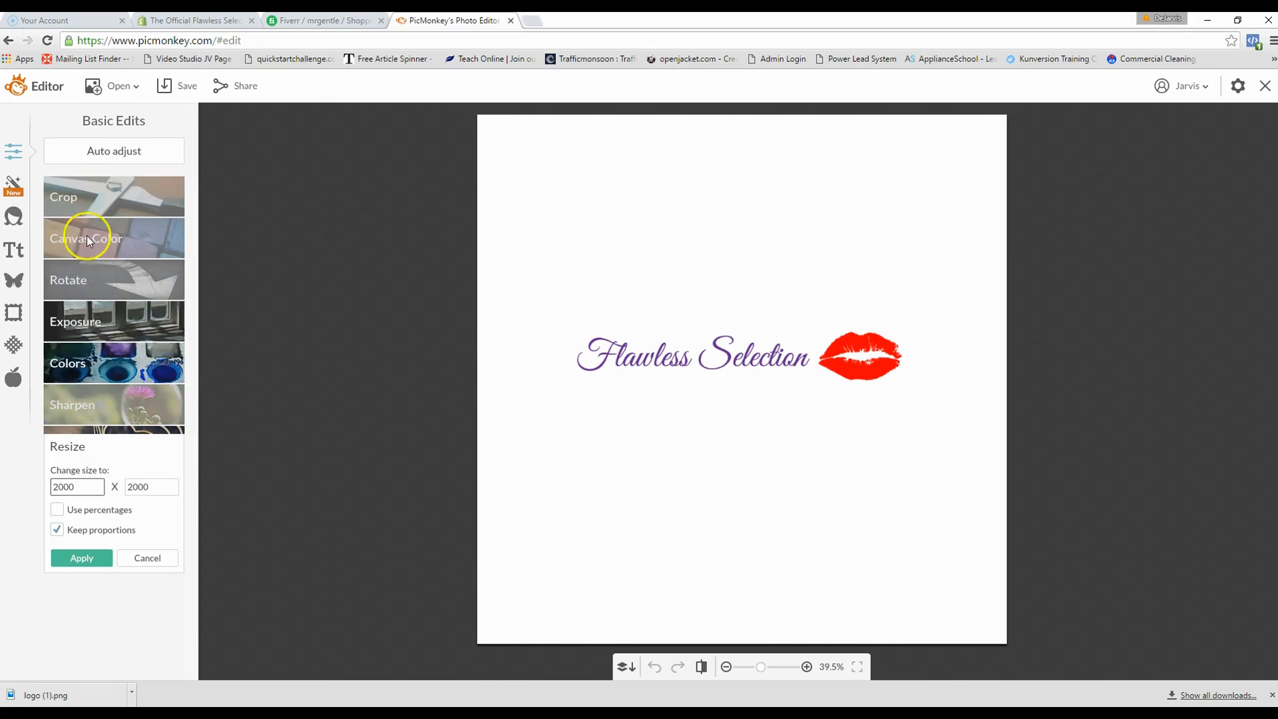
{"action": "left_click", "coordinate": [86, 202]}
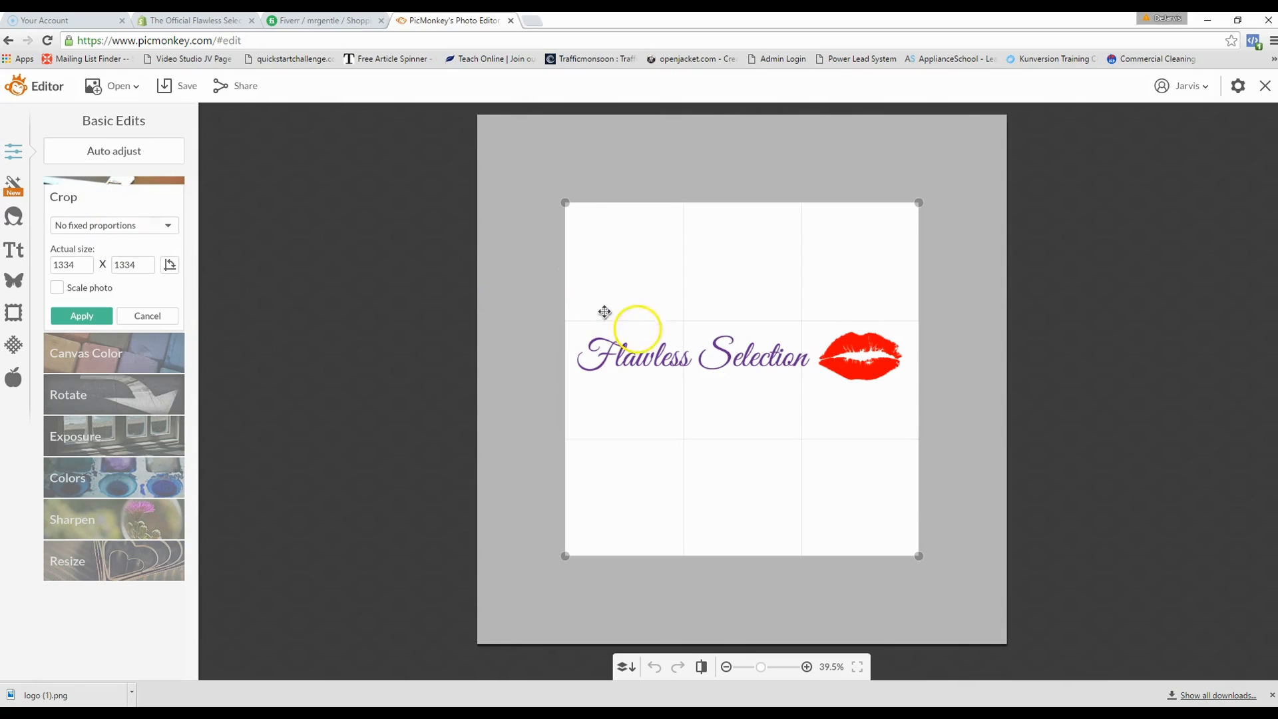
{"action": "left_click_drag", "start_coordinate": [753, 563], "coordinate": [737, 464]}
{"action": "left_click_drag", "start_coordinate": [726, 197], "coordinate": [722, 259]}
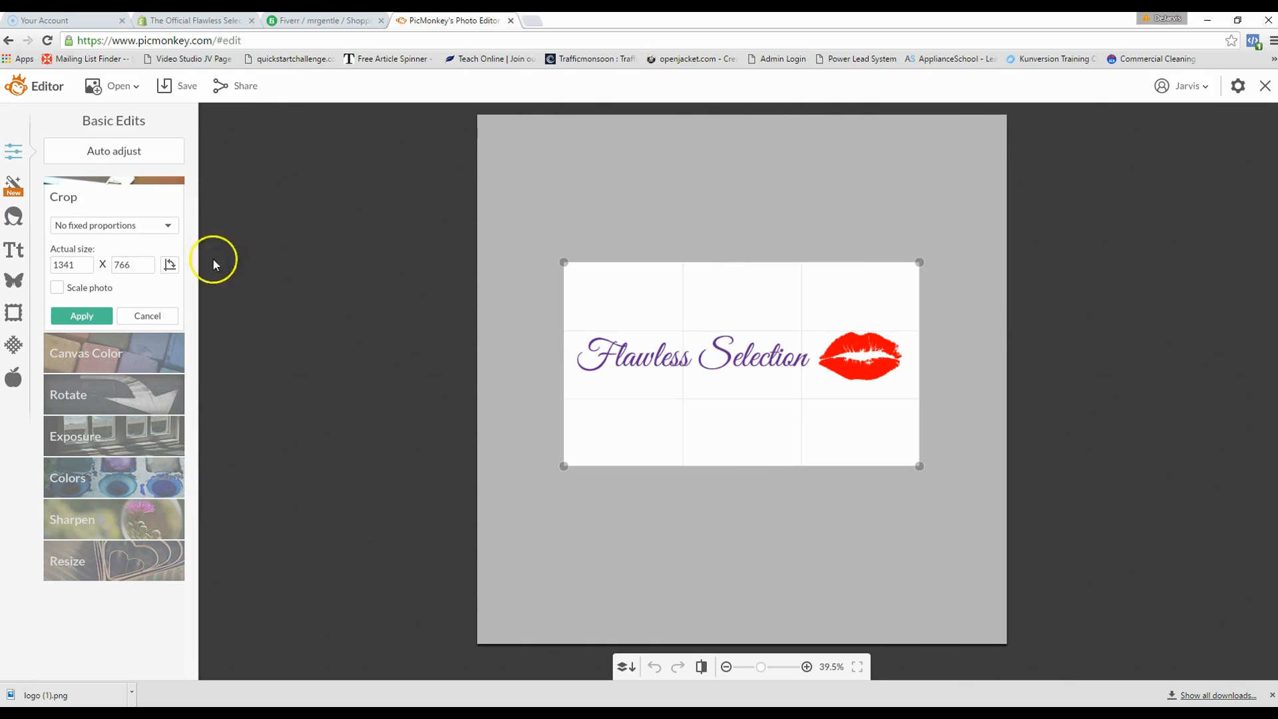
{"action": "left_click", "coordinate": [107, 324]}
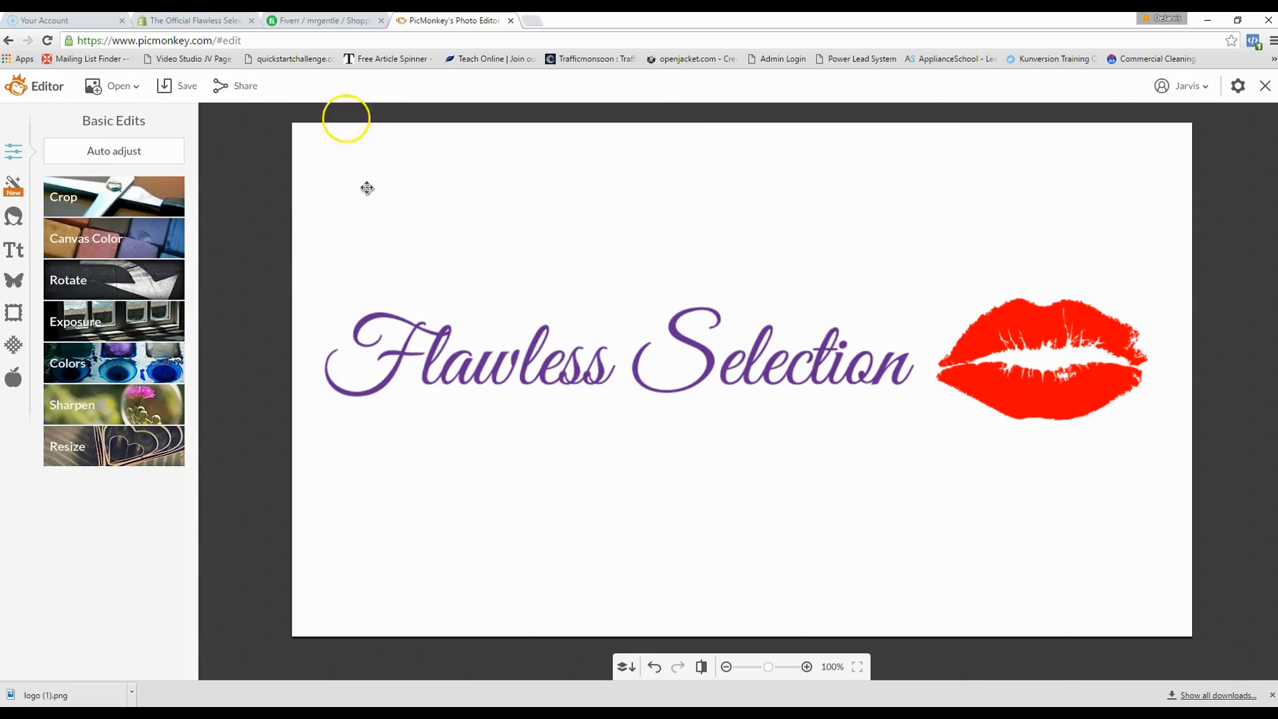
- Save the cropped logo to the Desktop as the JPEG 'FS Official Logo'
{"action": "left_click", "coordinate": [195, 87]}
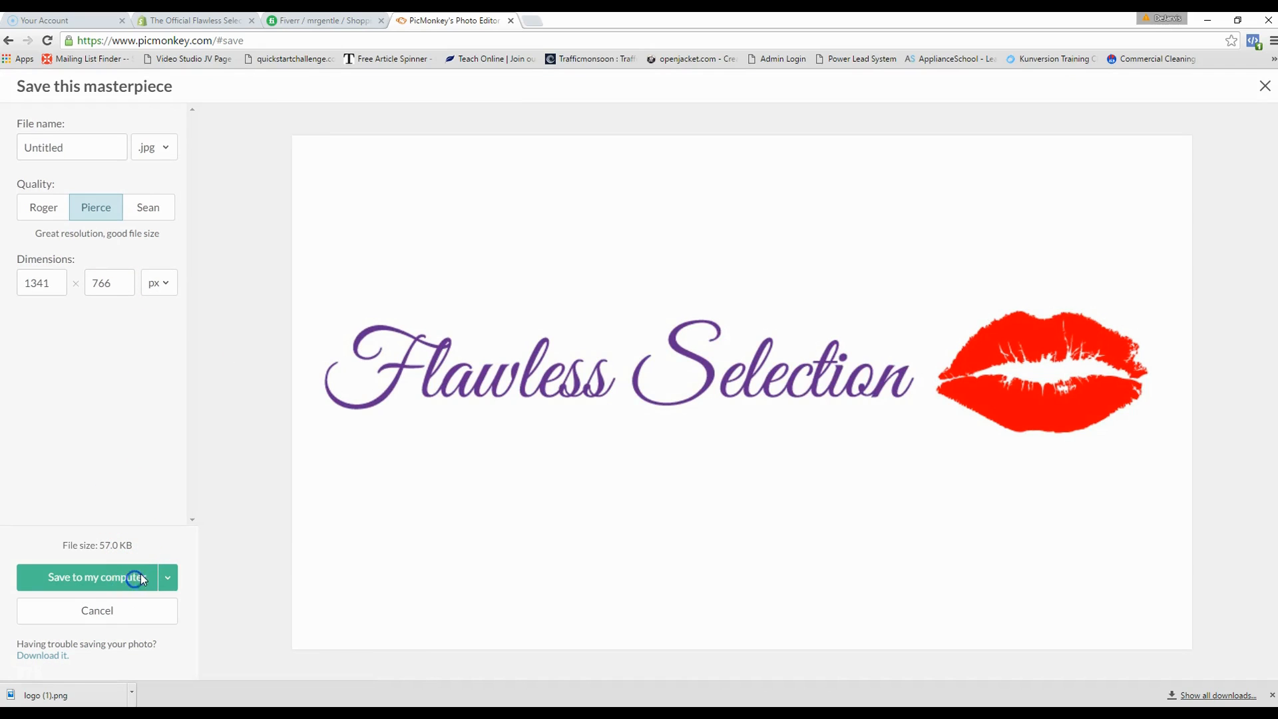
{"action": "left_click", "coordinate": [141, 577]}
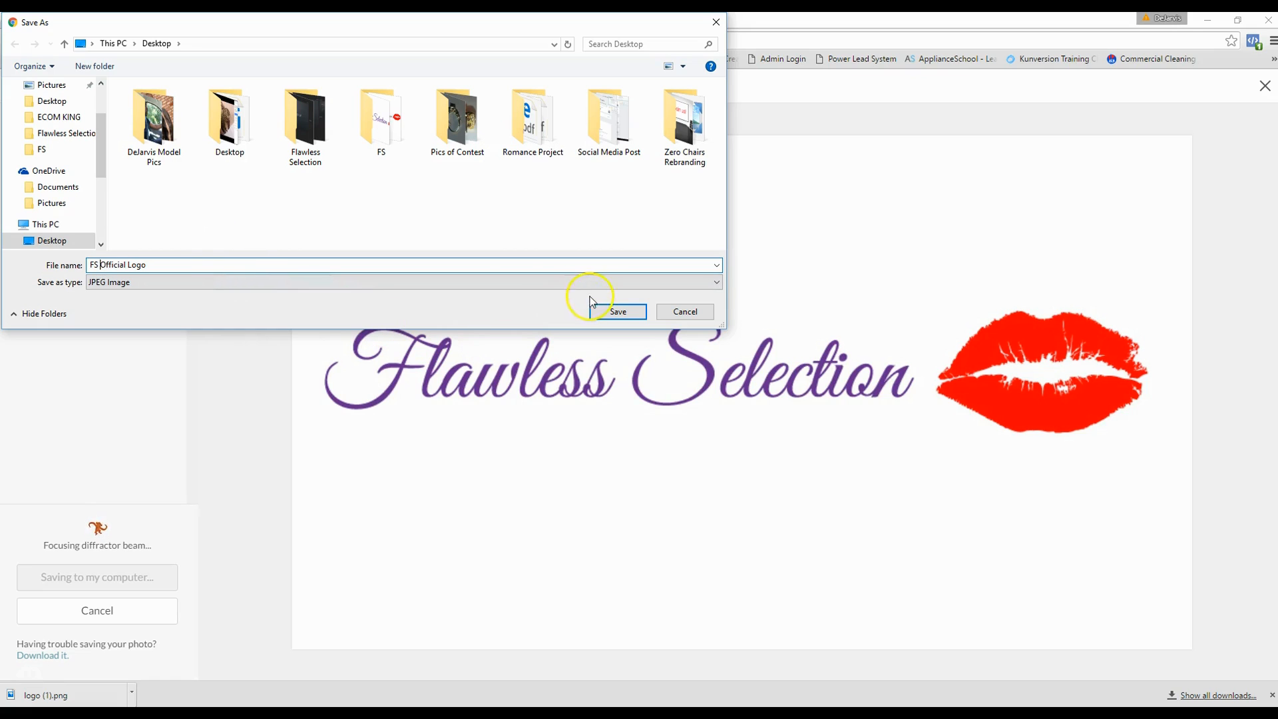
{"action": "left_click", "coordinate": [41, 101]}
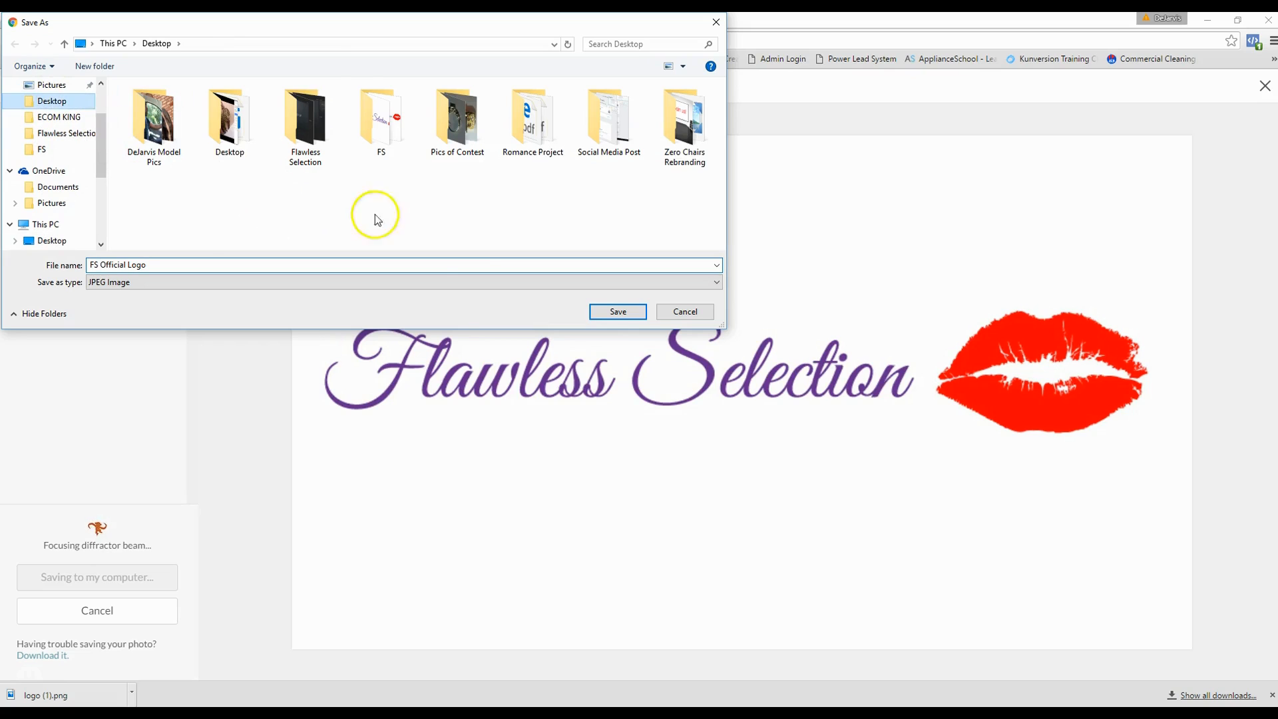
{"action": "left_click", "coordinate": [636, 321]}
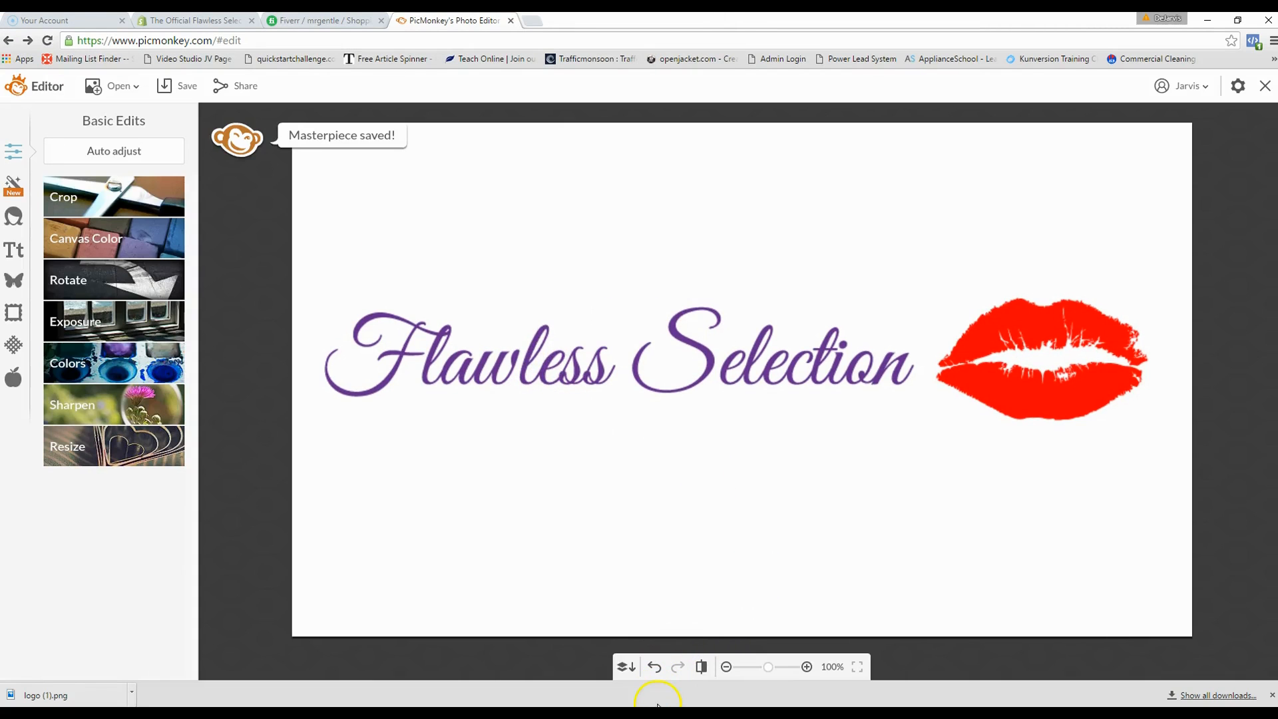
- Leave the Flawless Selection logo in PicMonkey and switch to the Shopify store admin
{"action": "mouse_move", "coordinate": [639, 712]}
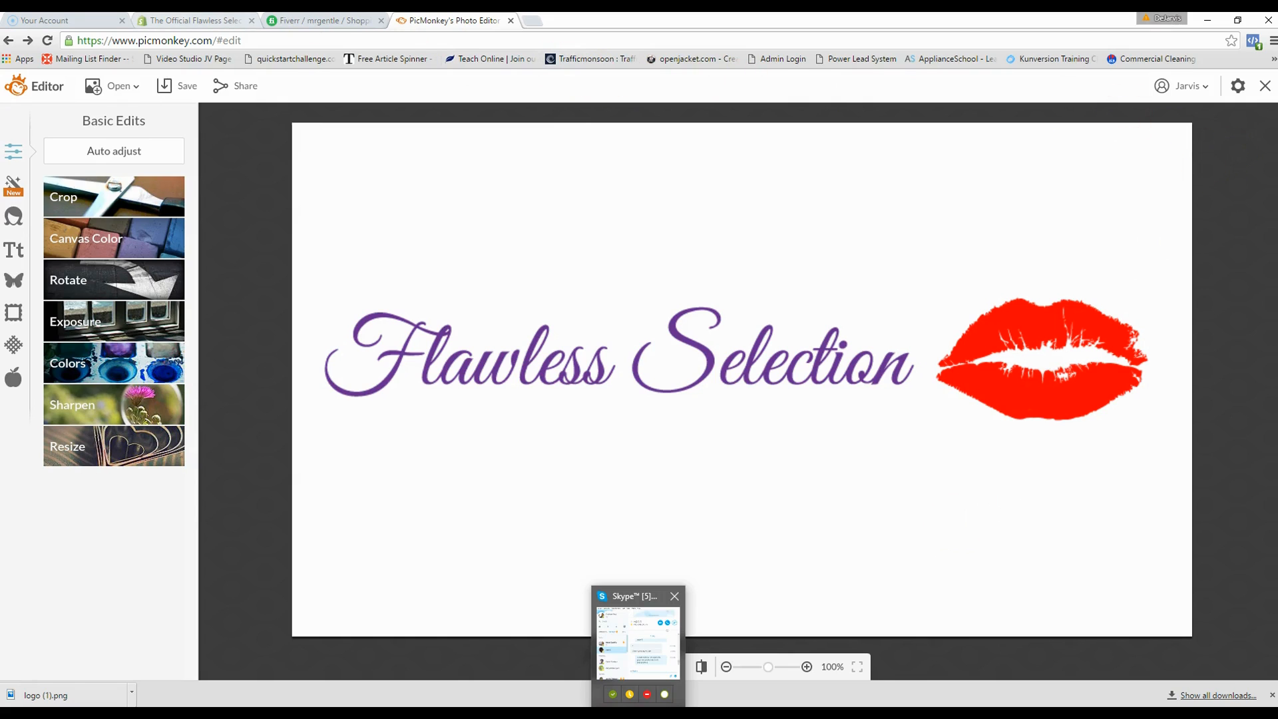
{"action": "left_click", "coordinate": [195, 21]}
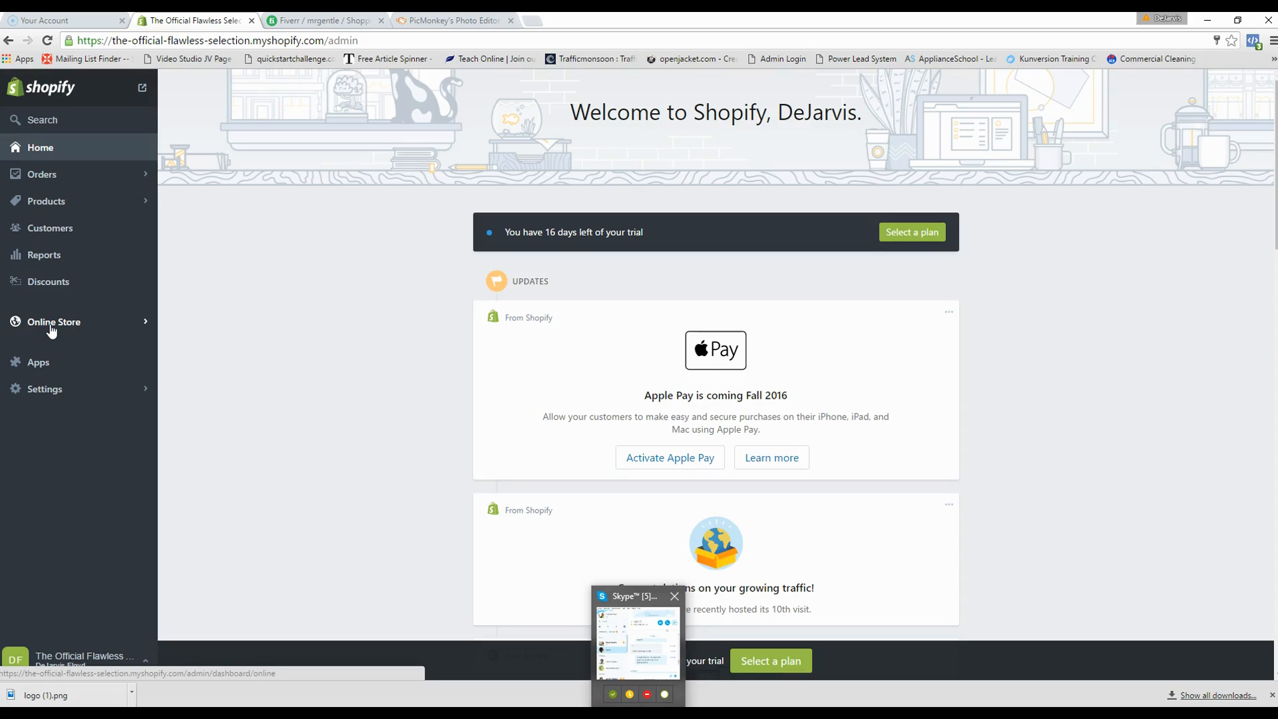
- Go to Online Store > Themes to list the Launchpad-Star and Pop themes
{"action": "left_click", "coordinate": [50, 325]}
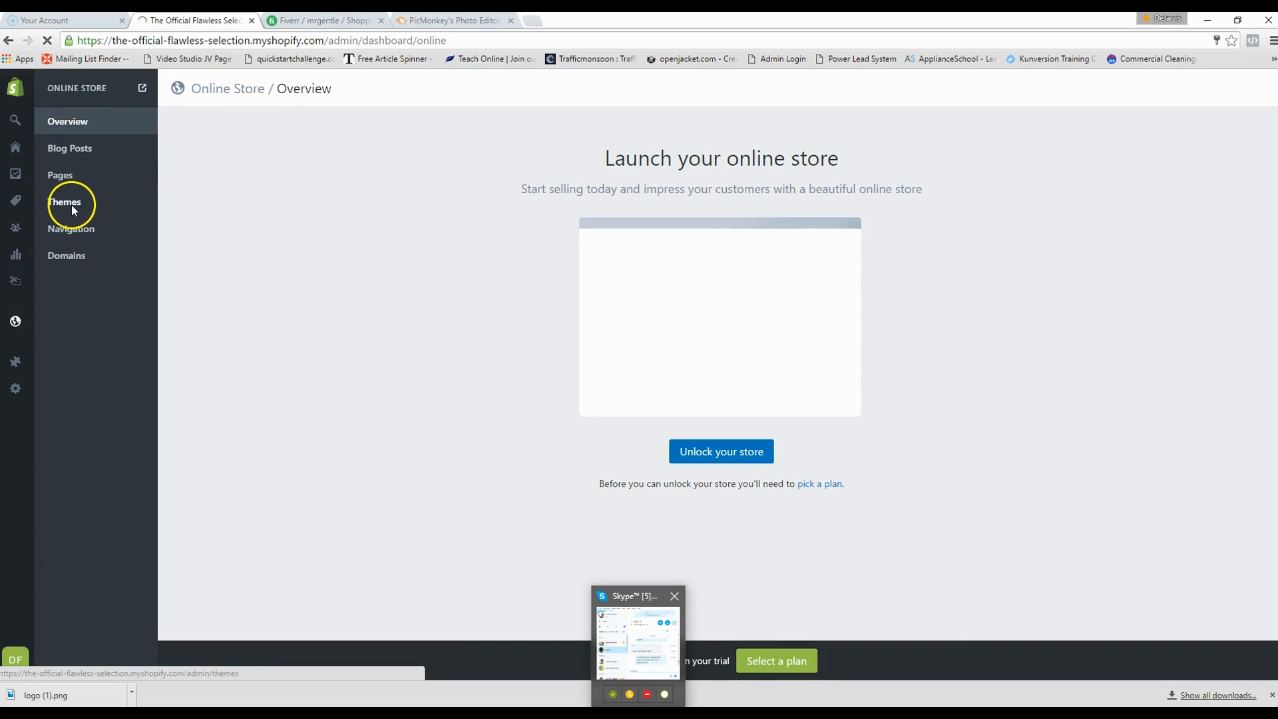
{"action": "left_click", "coordinate": [71, 208]}
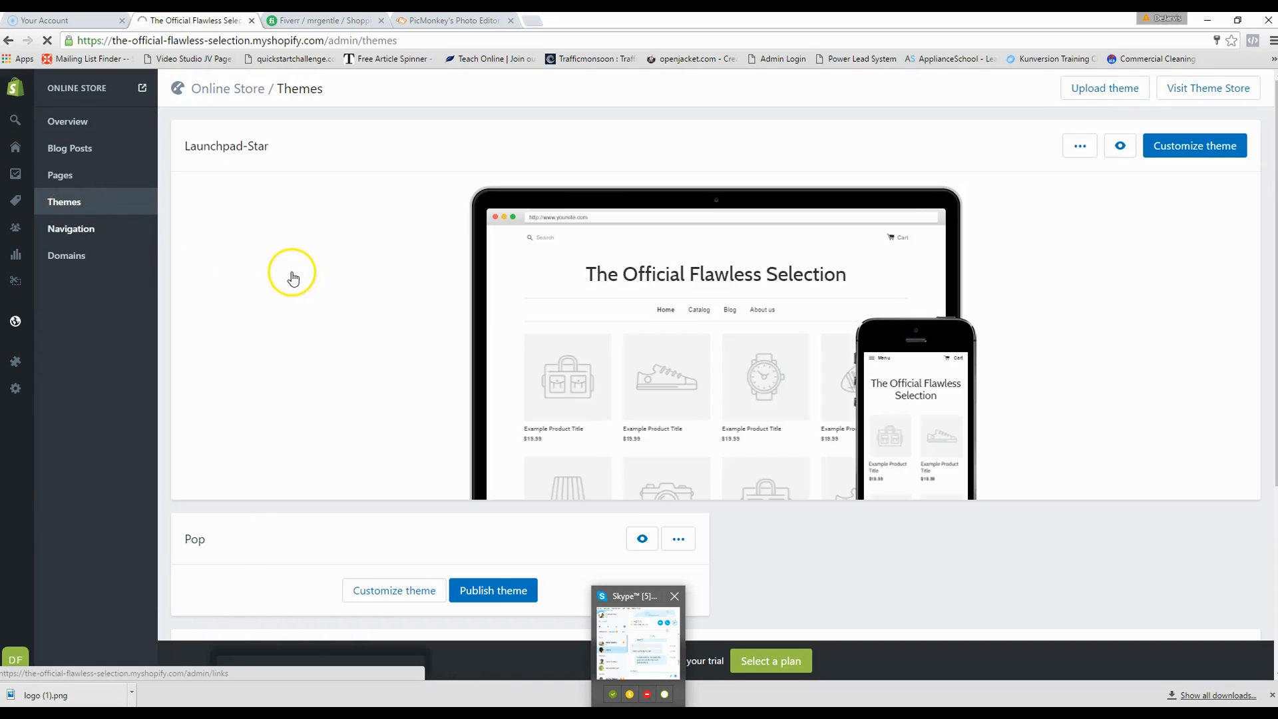
{"action": "mouse_move", "coordinate": [355, 272]}
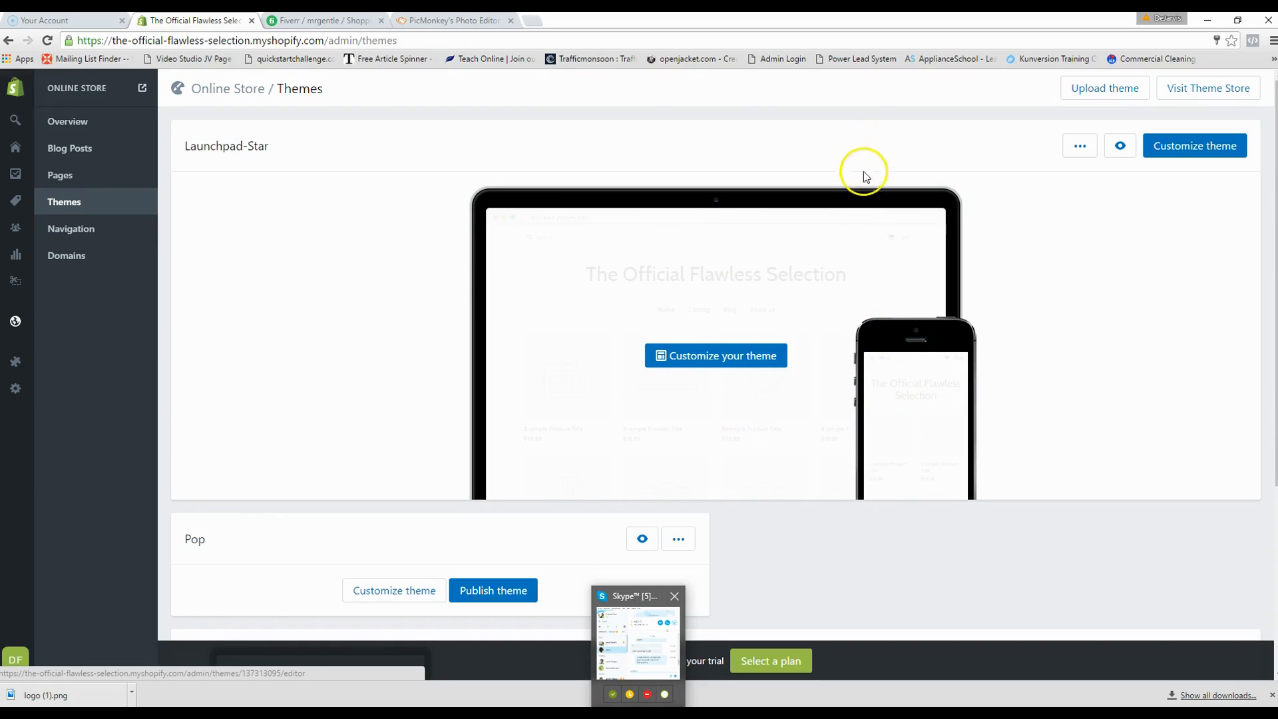
- Open the Shopify Theme Store and filter it to free themes such as Jumpstart and Venture
{"action": "left_click", "coordinate": [1173, 92]}
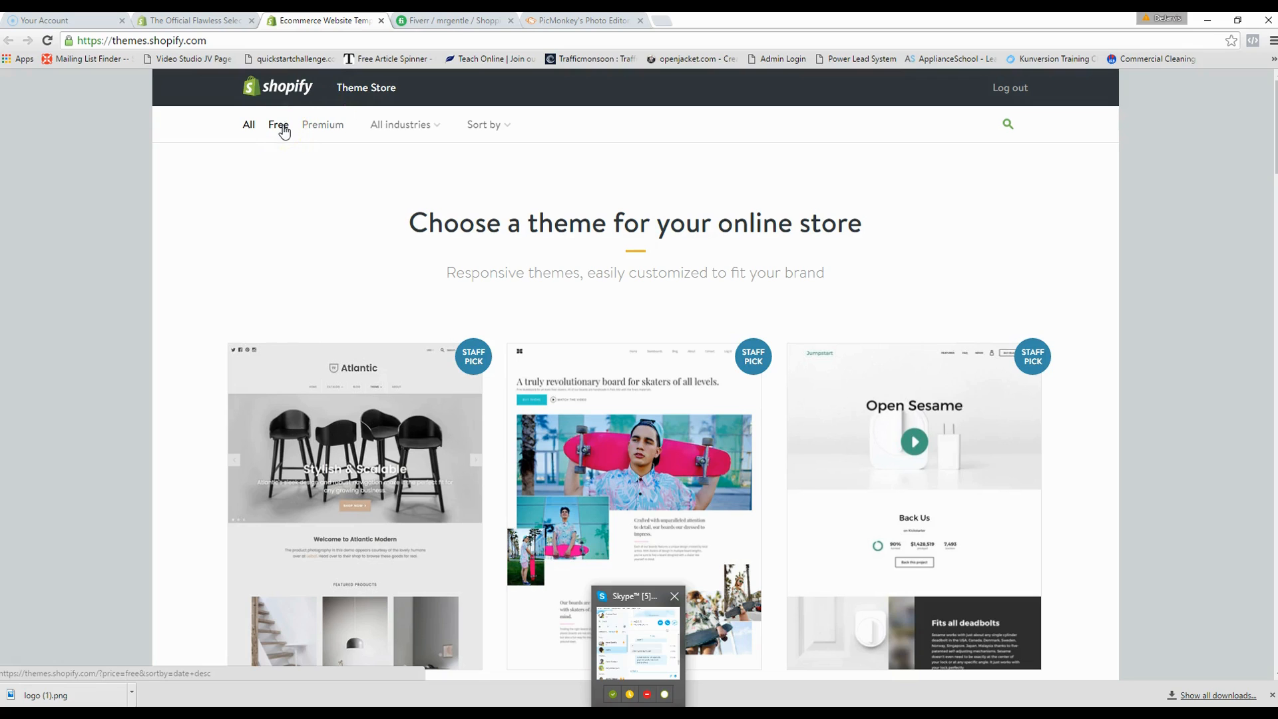
{"action": "scroll", "coordinate": [326, 287], "scroll_direction": "down", "scroll_amount": 1}
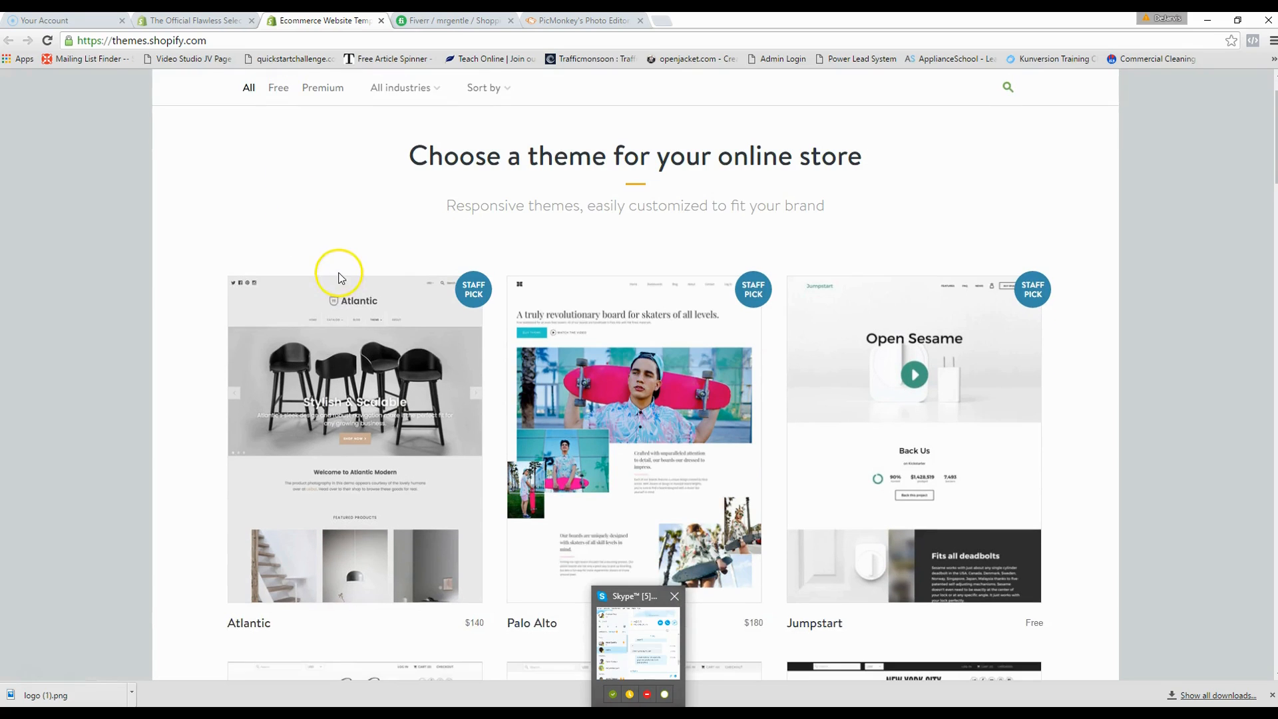
{"action": "scroll", "coordinate": [341, 279], "scroll_direction": "up", "scroll_amount": 1}
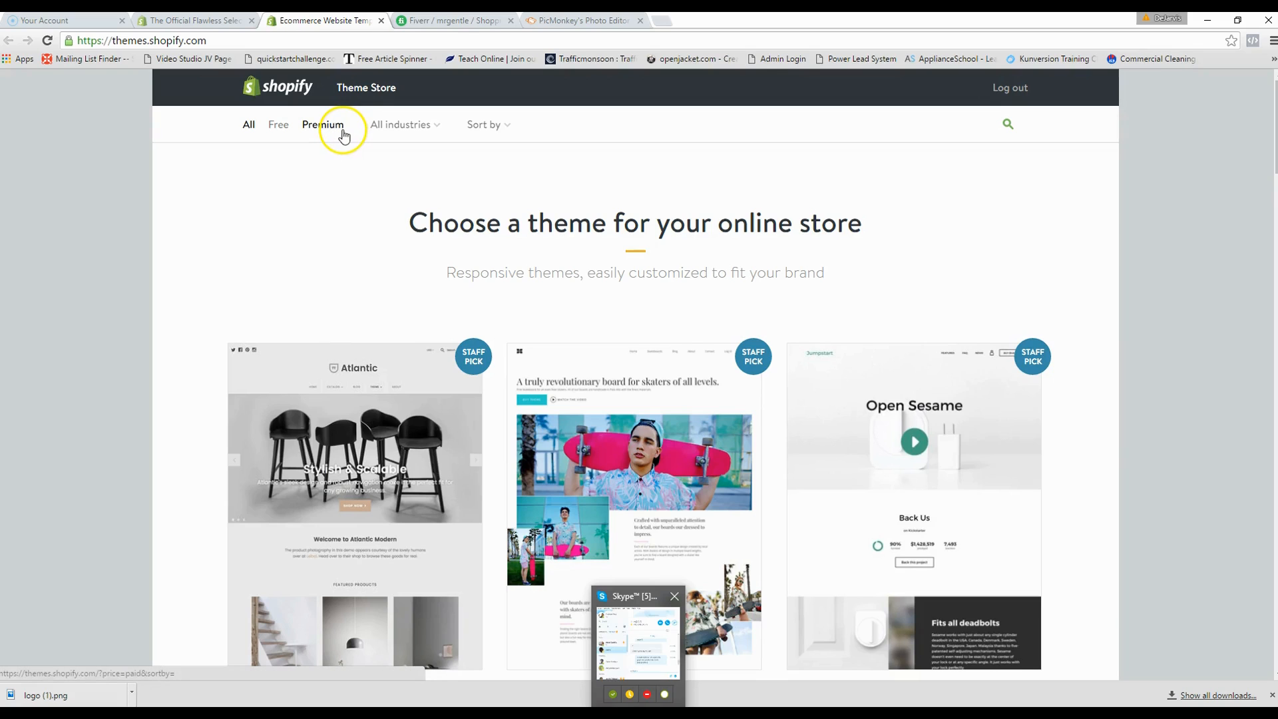
{"action": "left_click", "coordinate": [274, 124]}
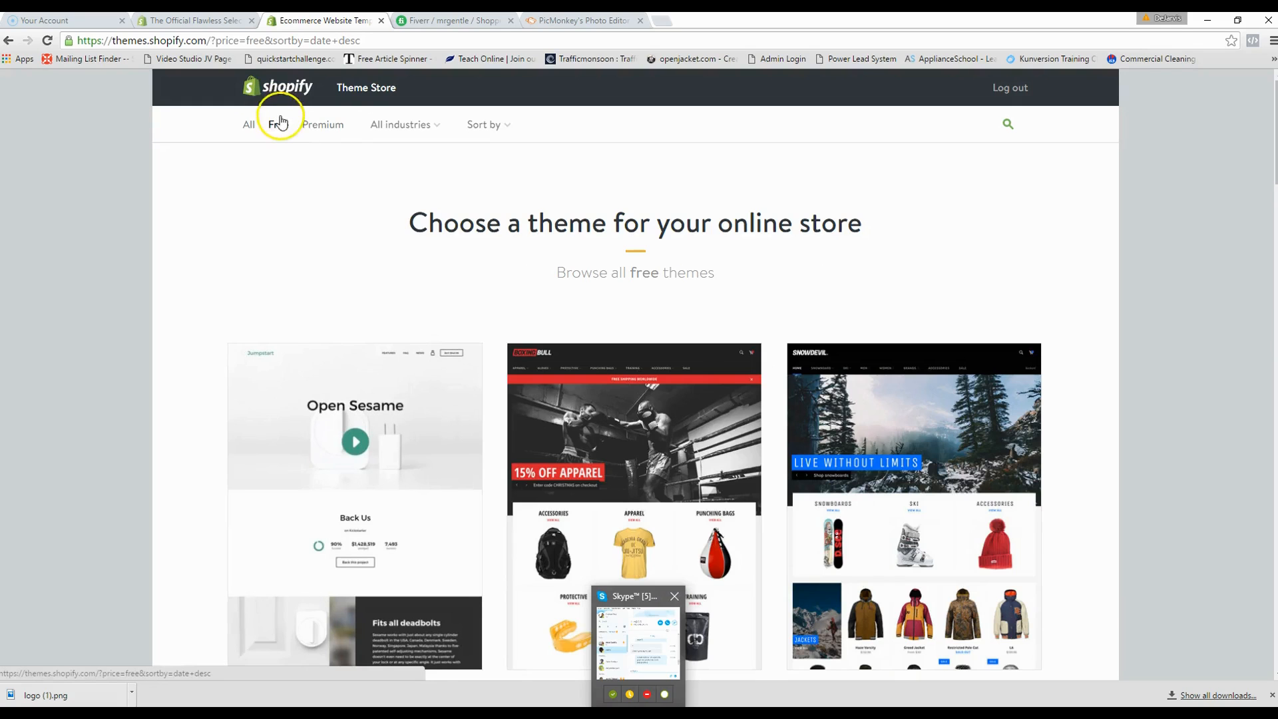
{"action": "scroll", "coordinate": [473, 279], "scroll_direction": "down", "scroll_amount": 2}
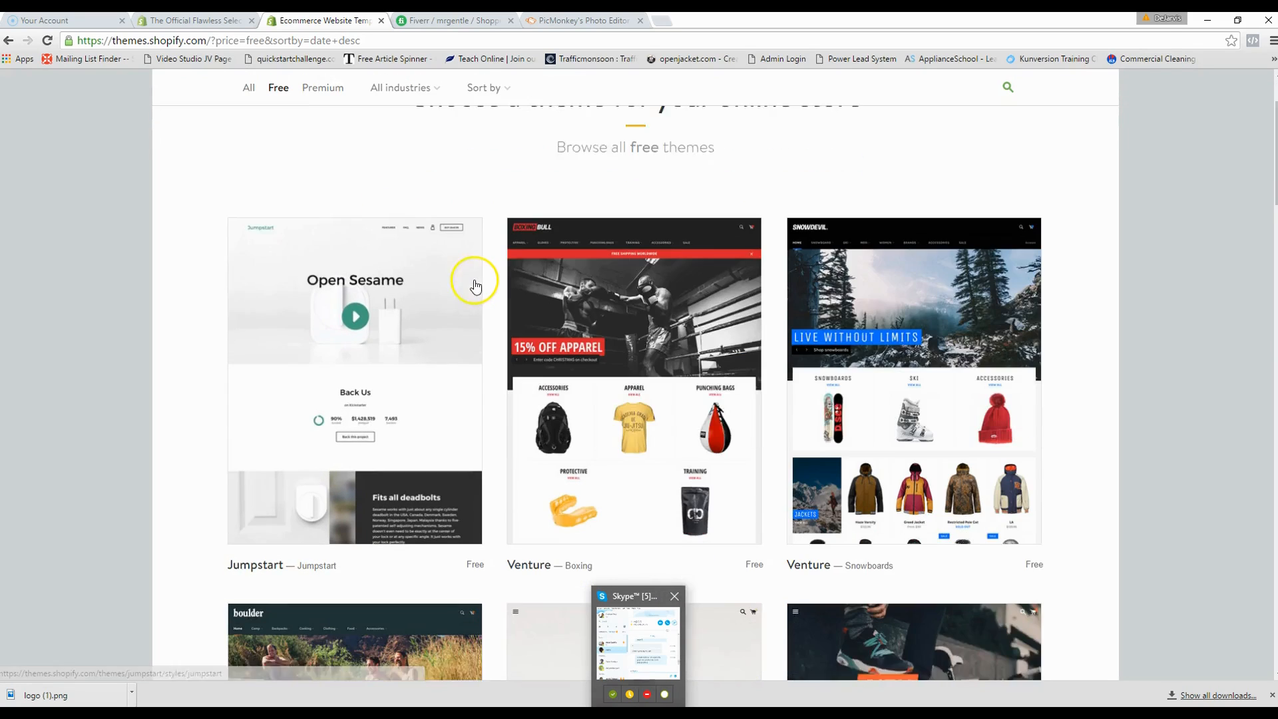
{"action": "scroll", "coordinate": [474, 285], "scroll_direction": "down", "scroll_amount": 6}
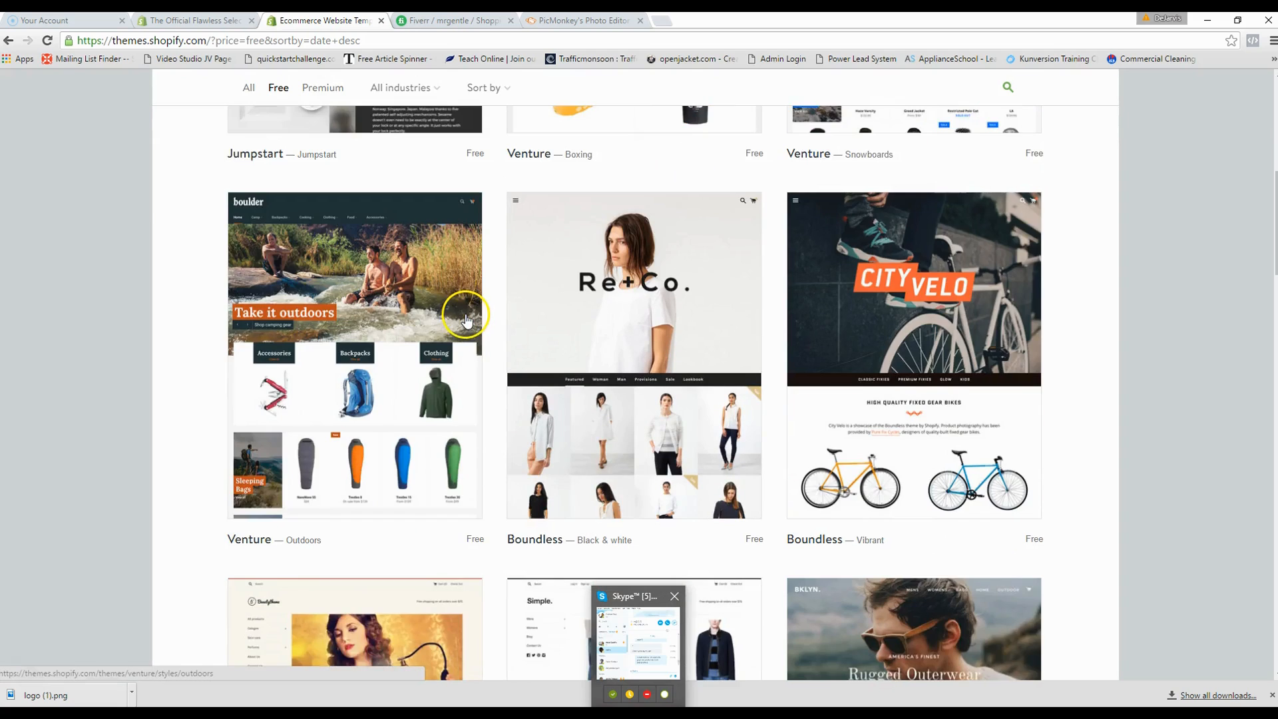
{"action": "scroll", "coordinate": [466, 320], "scroll_direction": "down", "scroll_amount": 5}
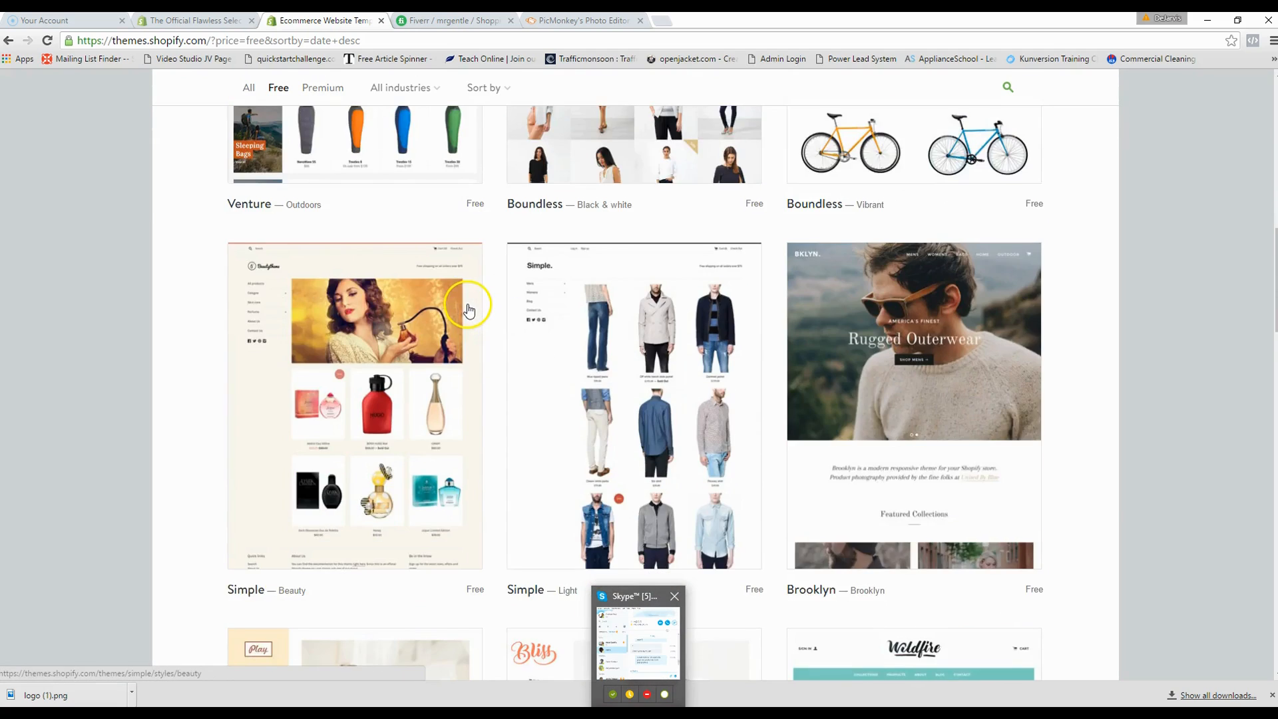
{"action": "scroll", "coordinate": [468, 303], "scroll_direction": "down", "scroll_amount": 2}
{"action": "scroll", "coordinate": [467, 294], "scroll_direction": "up", "scroll_amount": 6}
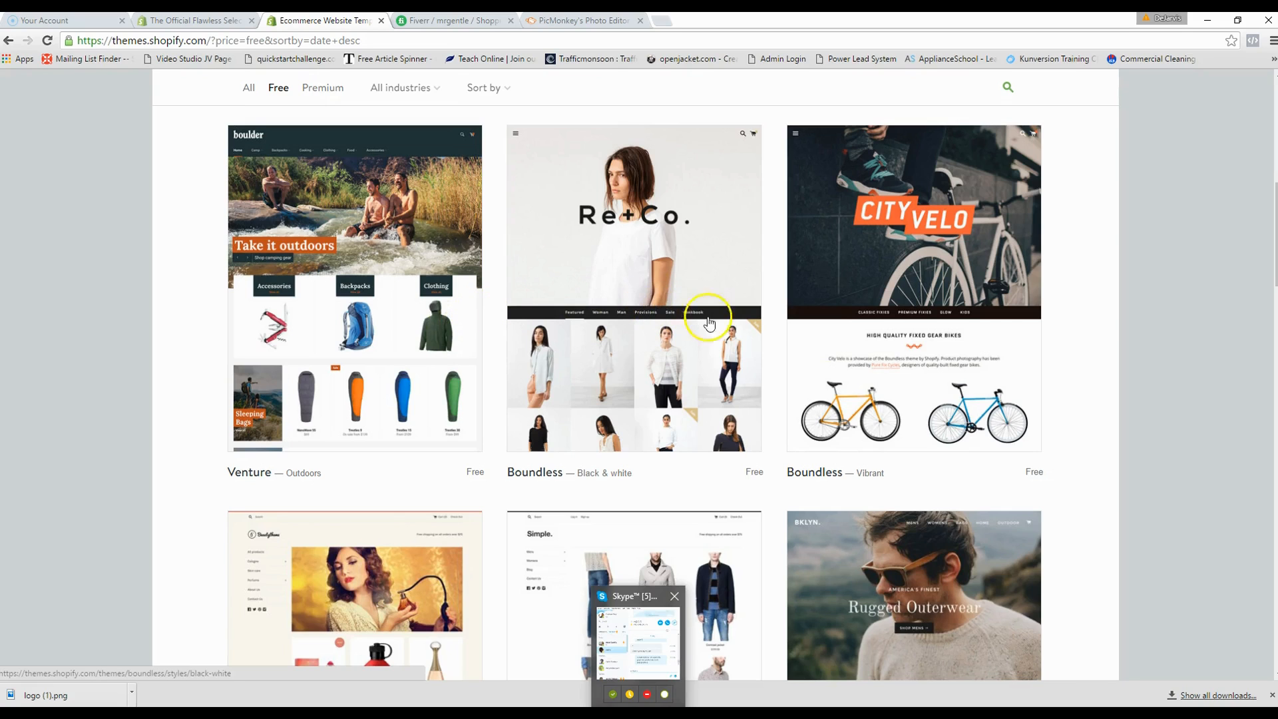
{"action": "scroll", "coordinate": [916, 428], "scroll_direction": "up", "scroll_amount": 7}
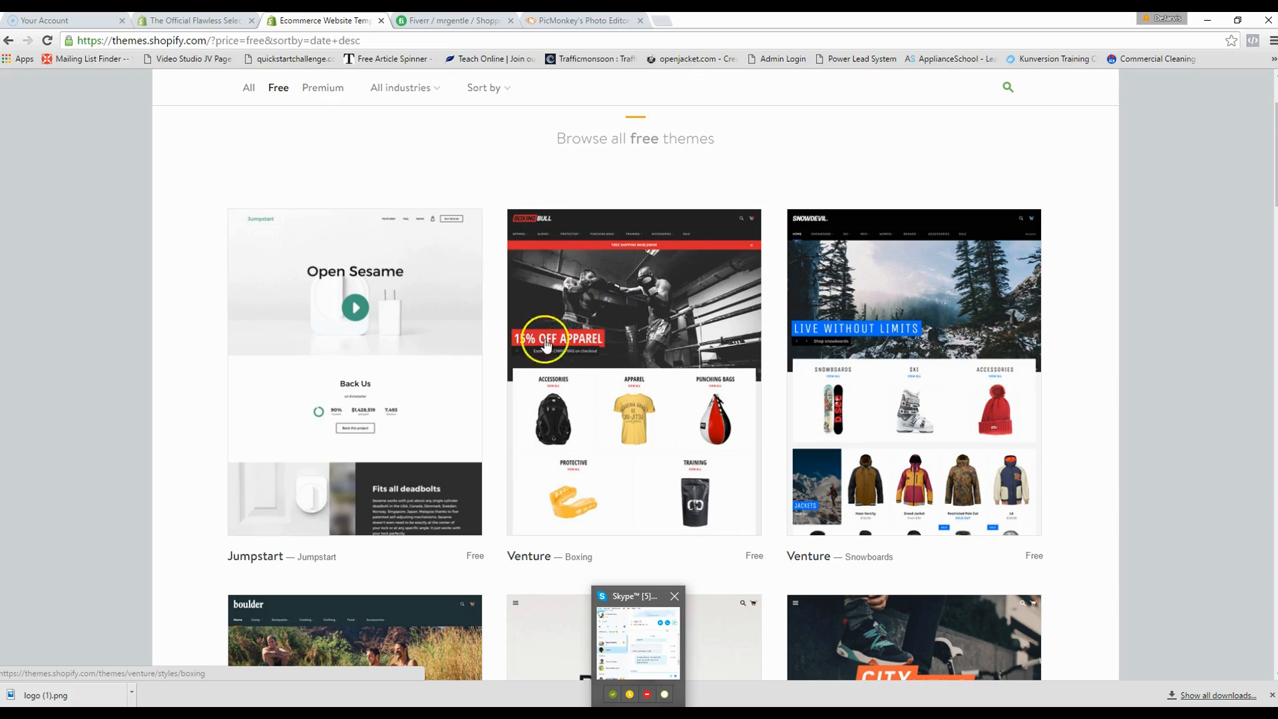
- Browse down through the free themes gallery to its end
{"action": "scroll", "coordinate": [543, 346], "scroll_direction": "down", "scroll_amount": 2}
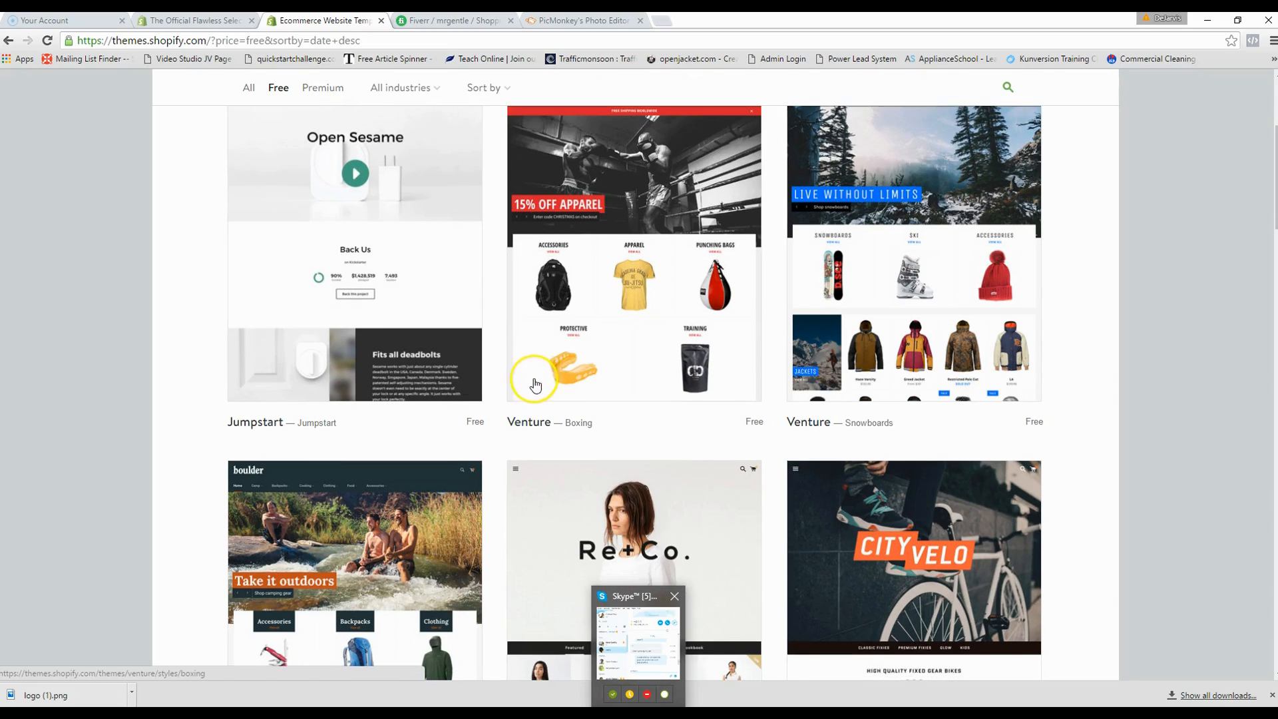
{"action": "scroll", "coordinate": [526, 377], "scroll_direction": "down", "scroll_amount": 3}
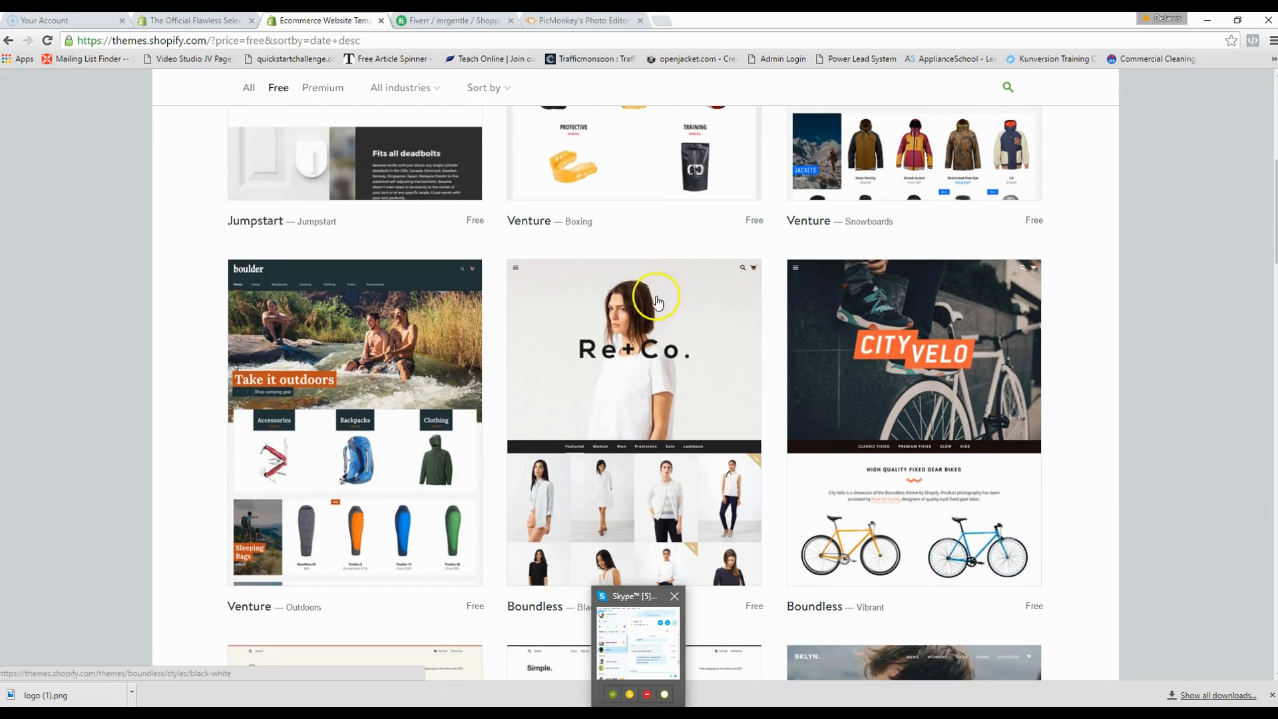
{"action": "scroll", "coordinate": [689, 300], "scroll_direction": "down", "scroll_amount": 6}
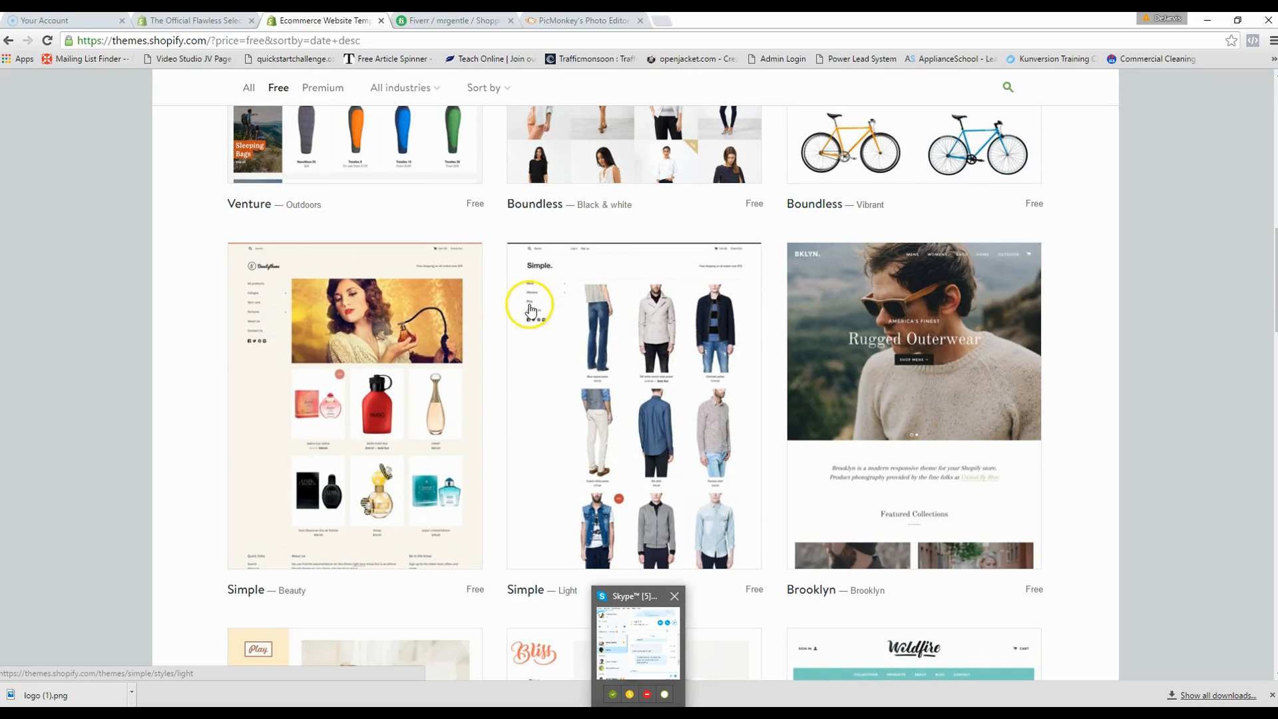
{"action": "scroll", "coordinate": [532, 317], "scroll_direction": "down", "scroll_amount": 1}
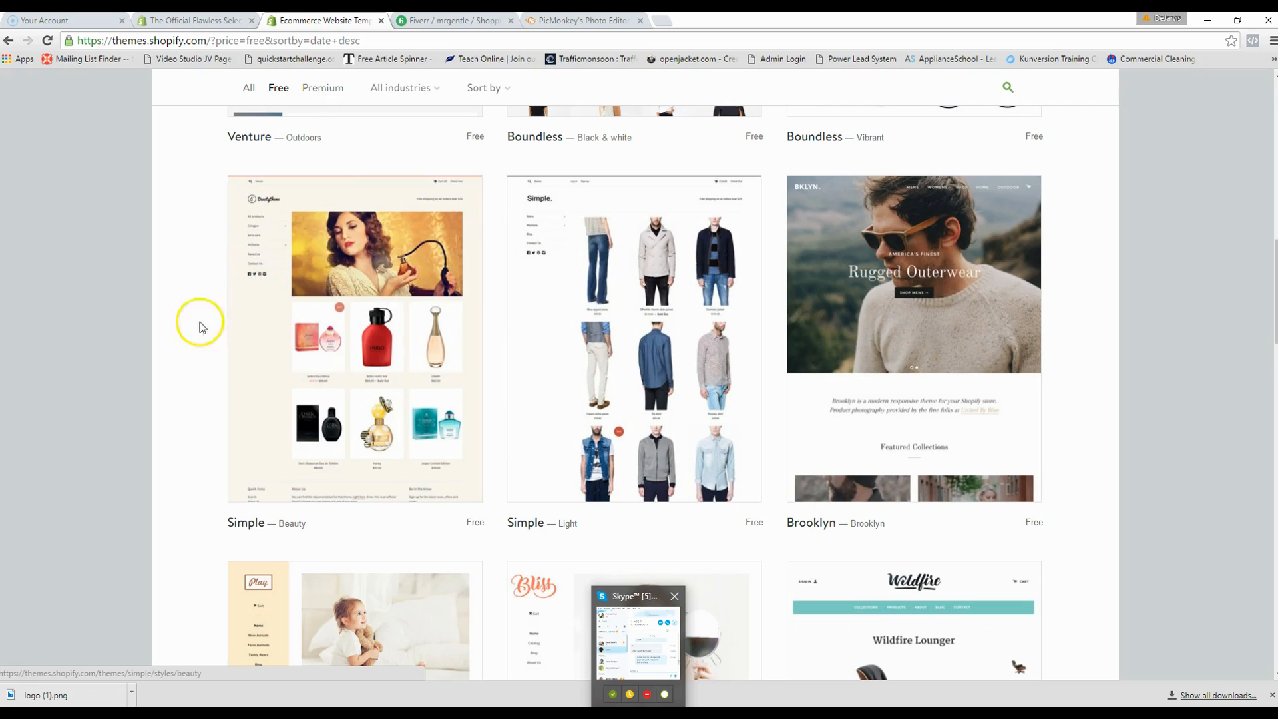
{"action": "scroll", "coordinate": [672, 313], "scroll_direction": "down", "scroll_amount": 2}
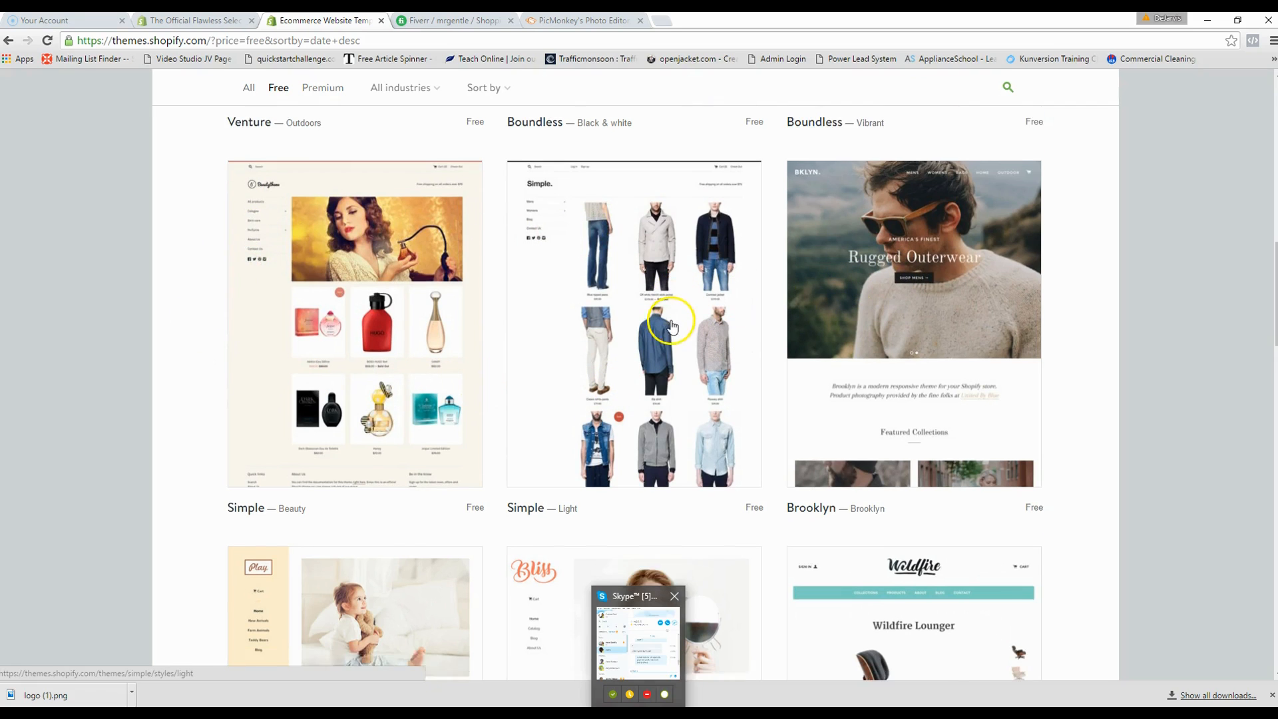
{"action": "scroll", "coordinate": [639, 343], "scroll_direction": "down", "scroll_amount": 2}
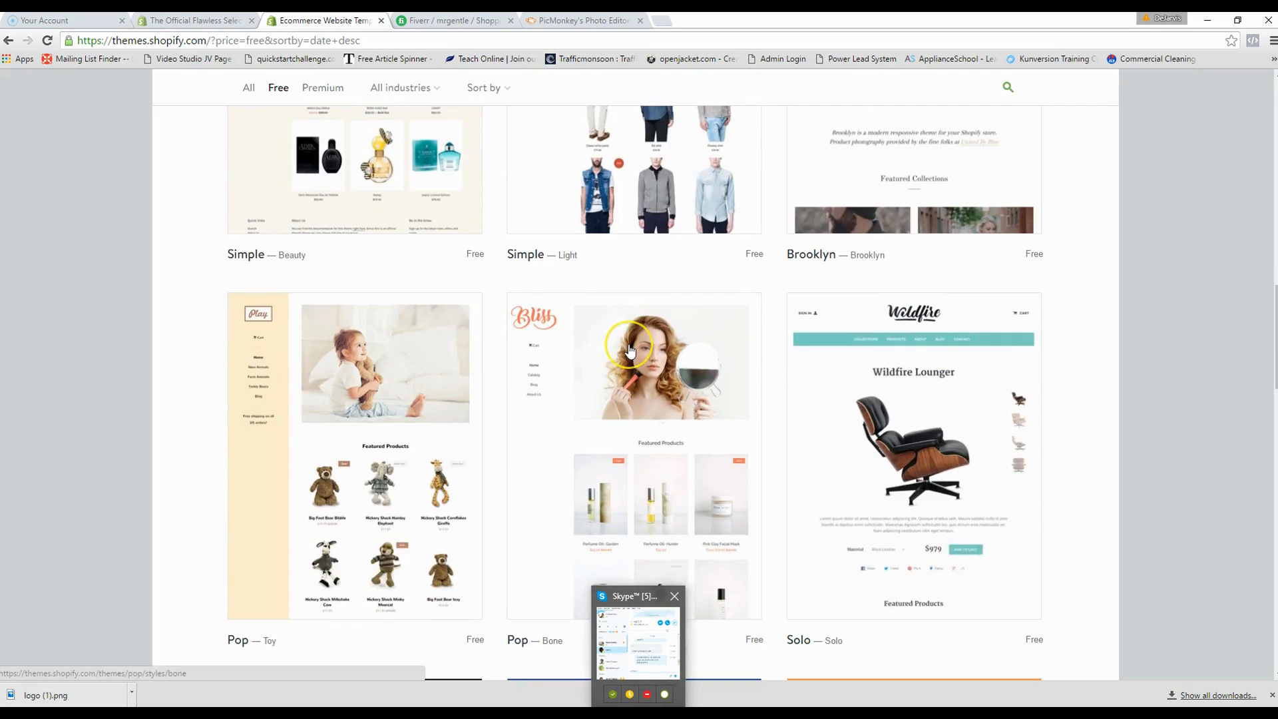
{"action": "scroll", "coordinate": [630, 350], "scroll_direction": "down", "scroll_amount": 1}
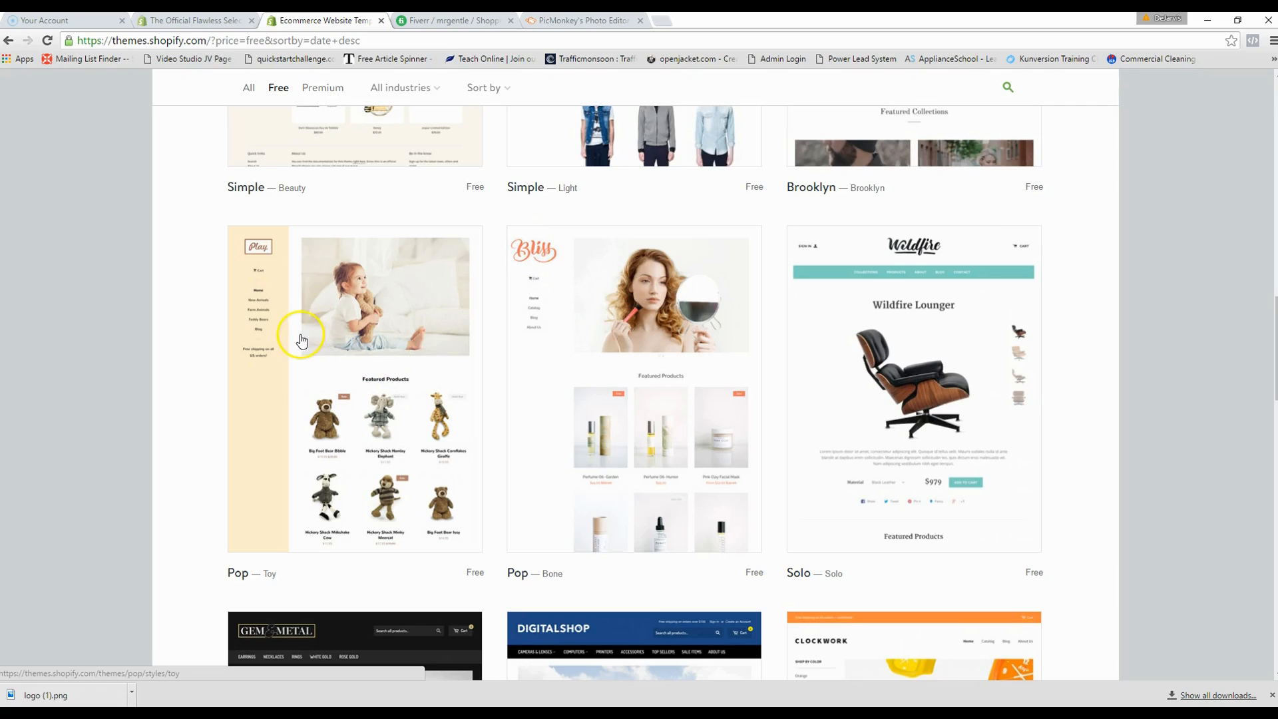
{"action": "scroll", "coordinate": [302, 340], "scroll_direction": "down", "scroll_amount": 6}
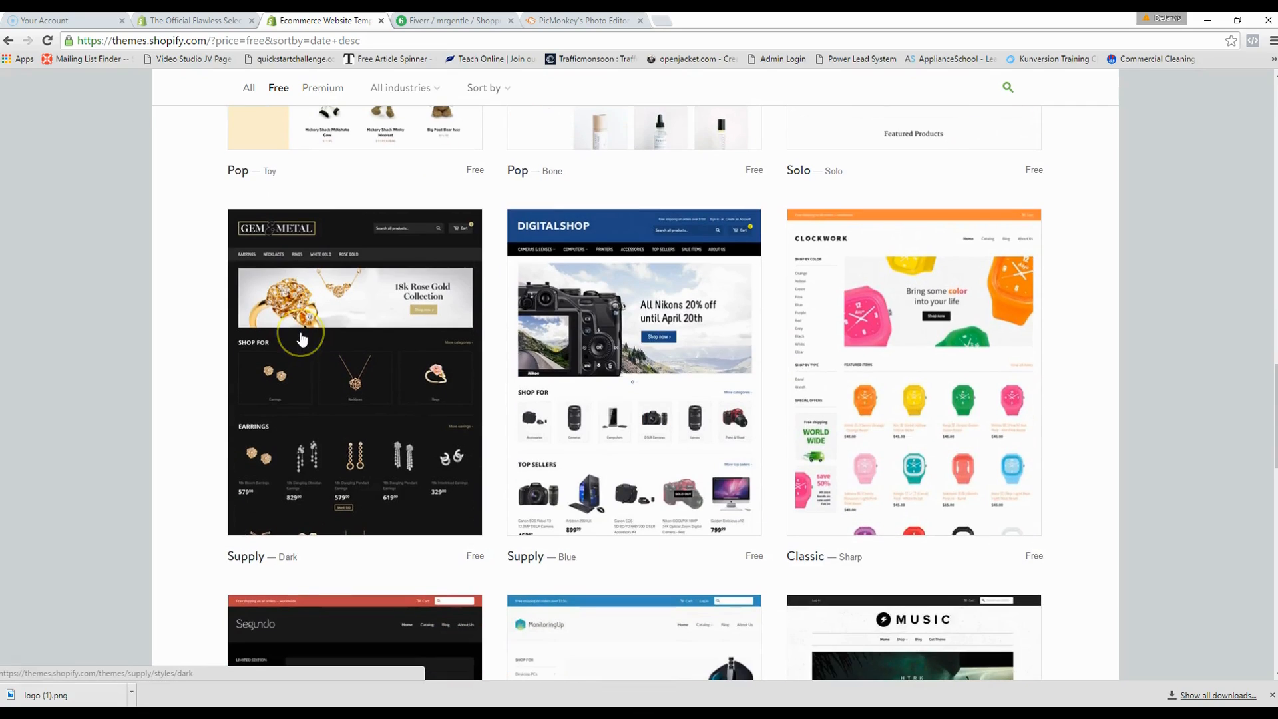
{"action": "scroll", "coordinate": [625, 329], "scroll_direction": "down", "scroll_amount": 2}
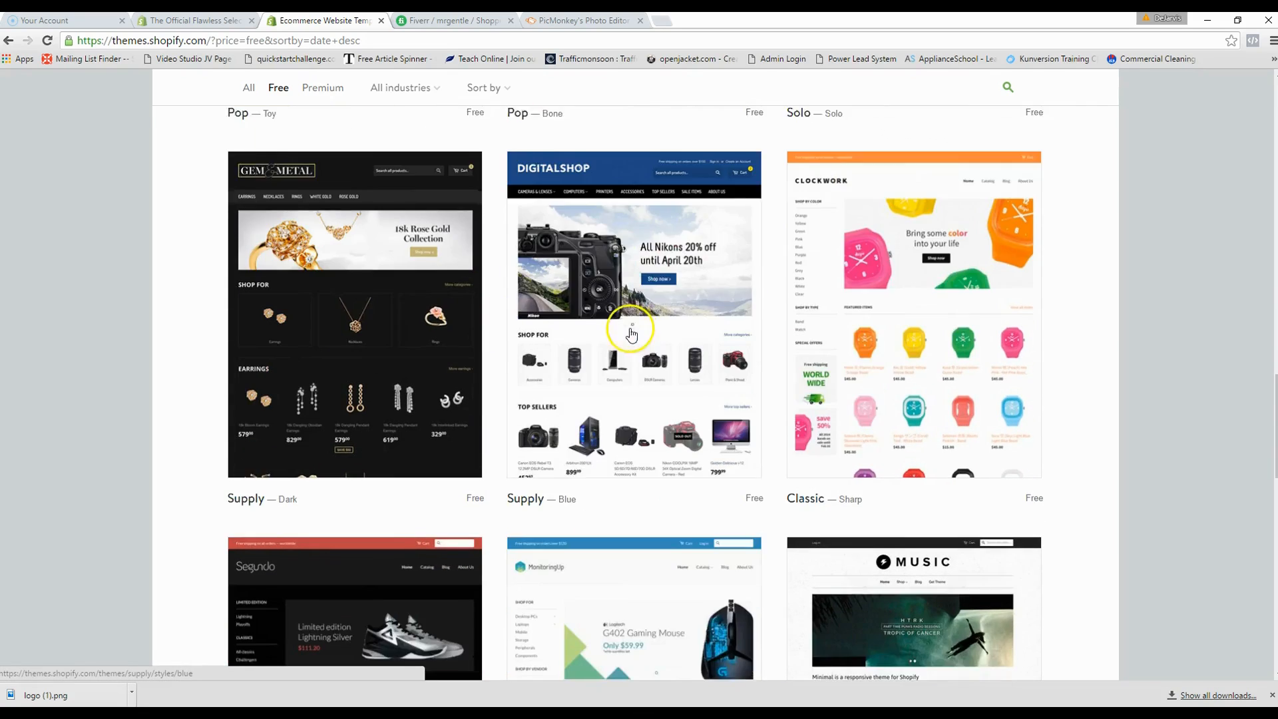
{"action": "scroll", "coordinate": [633, 341], "scroll_direction": "down", "scroll_amount": 2}
{"action": "scroll", "coordinate": [631, 344], "scroll_direction": "down", "scroll_amount": 1}
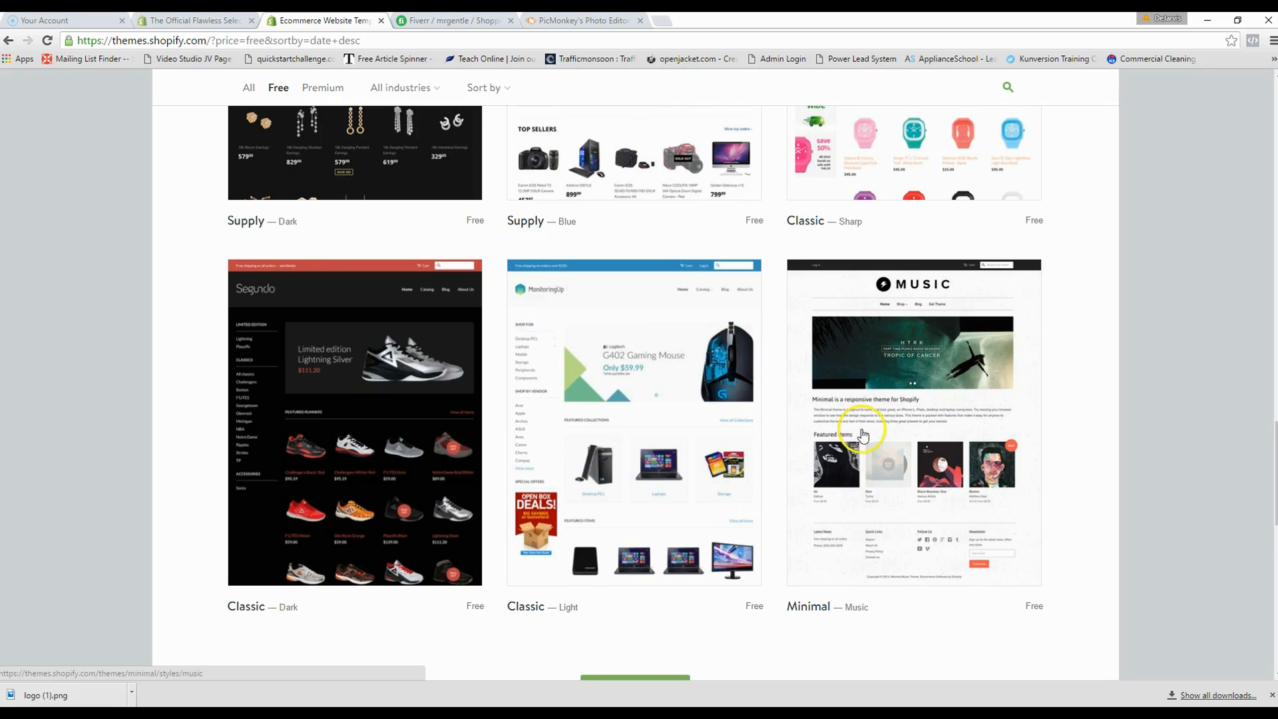
{"action": "scroll", "coordinate": [862, 435], "scroll_direction": "up", "scroll_amount": 5}
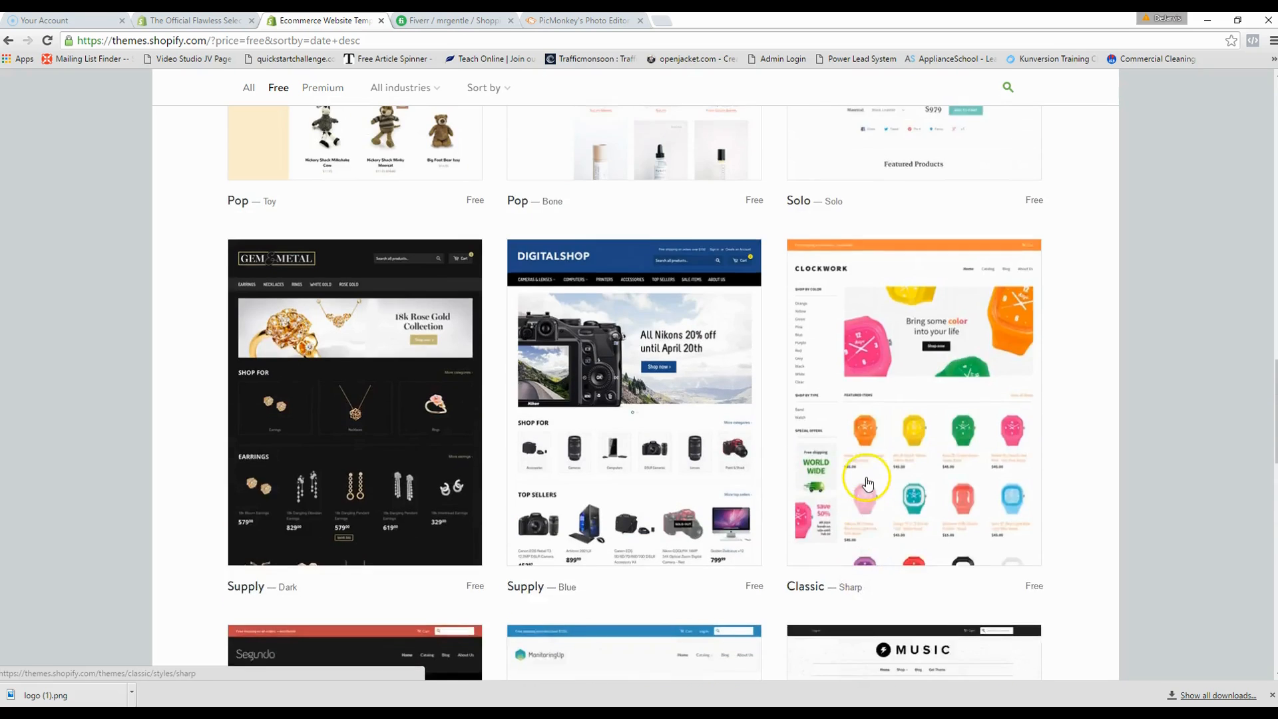
{"action": "scroll", "coordinate": [892, 459], "scroll_direction": "down", "scroll_amount": 10}
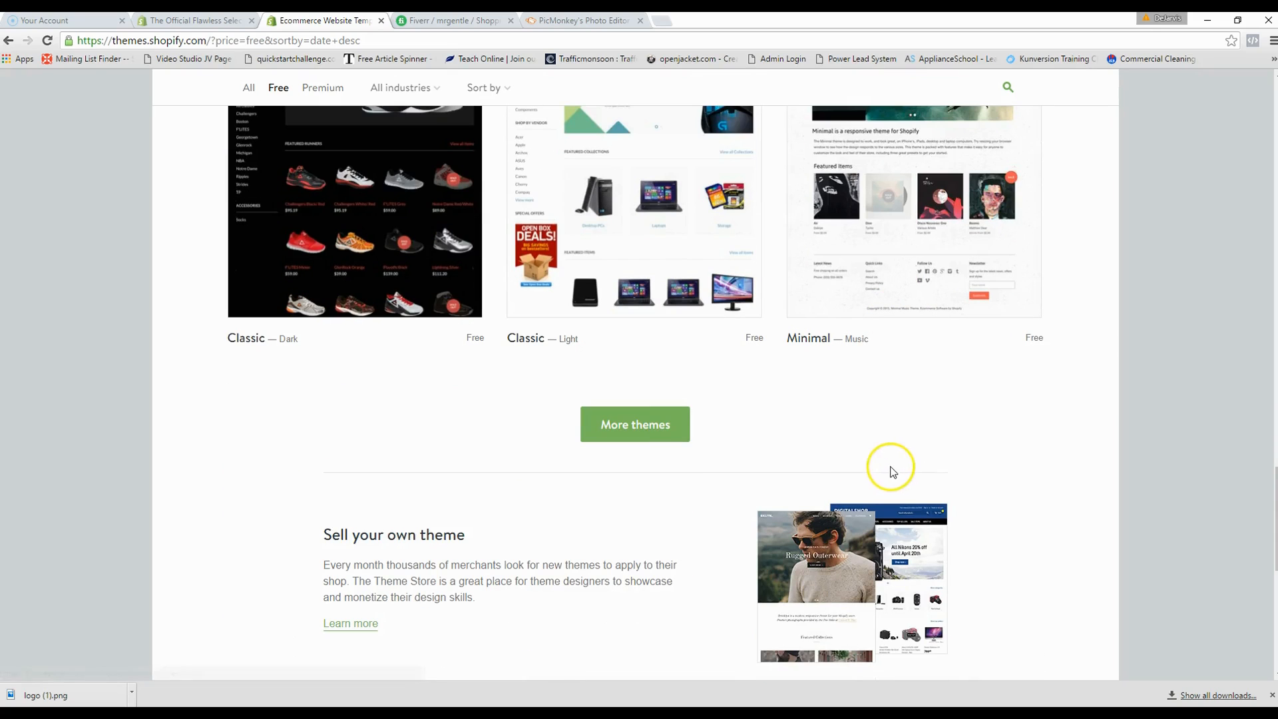
- Load more free themes and scroll back to the Pop Toy and Pop Bone row
{"action": "left_click", "coordinate": [649, 426]}
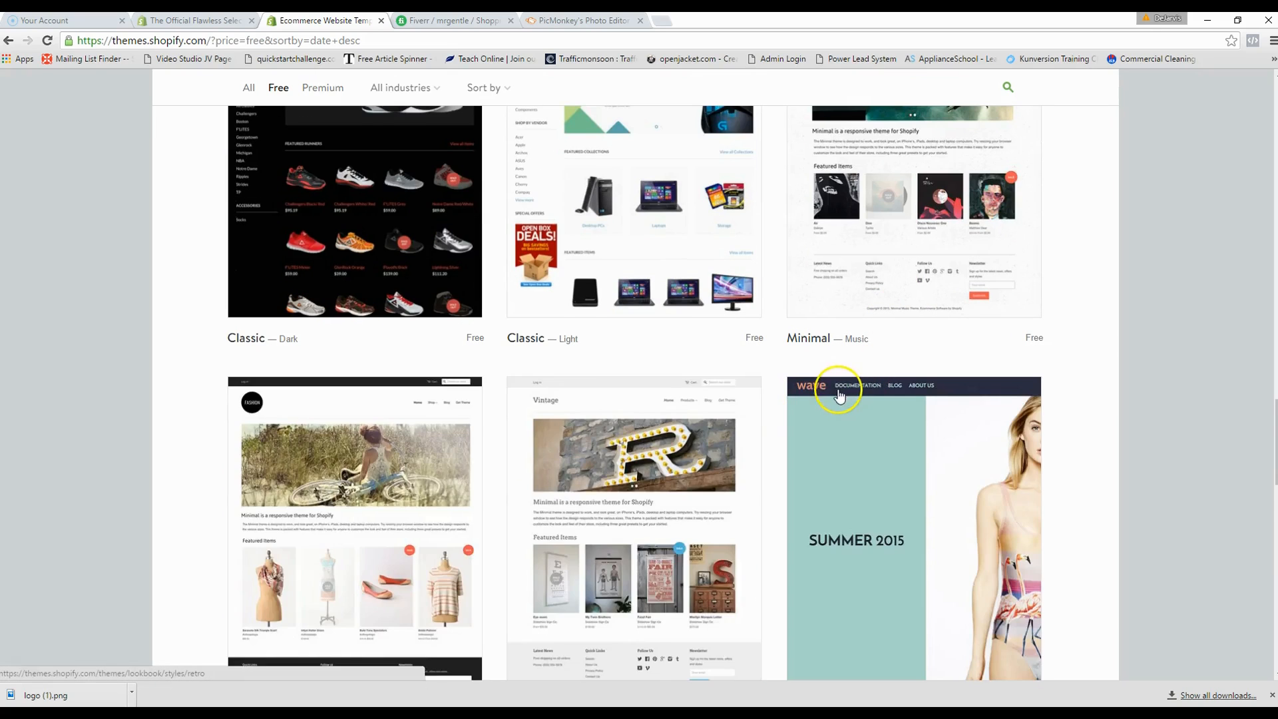
{"action": "scroll", "coordinate": [837, 398], "scroll_direction": "down", "scroll_amount": 3}
{"action": "scroll", "coordinate": [829, 396], "scroll_direction": "down", "scroll_amount": 8}
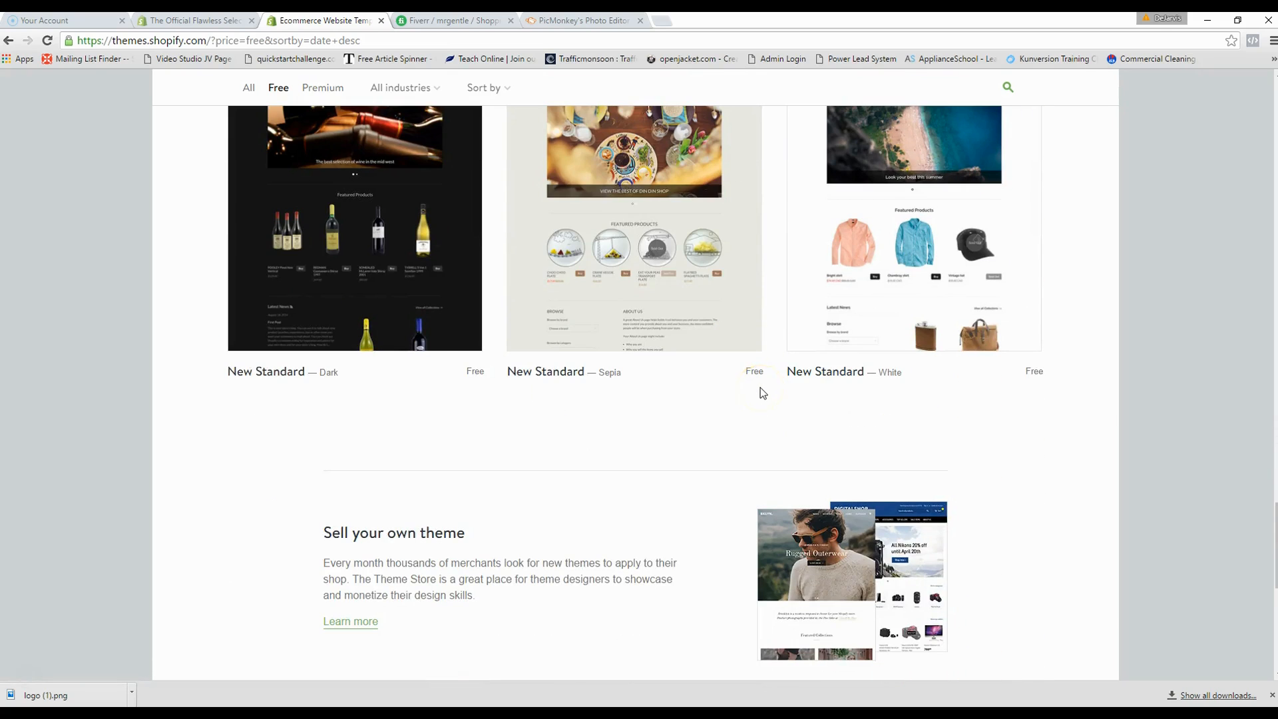
{"action": "scroll", "coordinate": [762, 394], "scroll_direction": "up", "scroll_amount": 10}
{"action": "scroll", "coordinate": [763, 400], "scroll_direction": "up", "scroll_amount": 8}
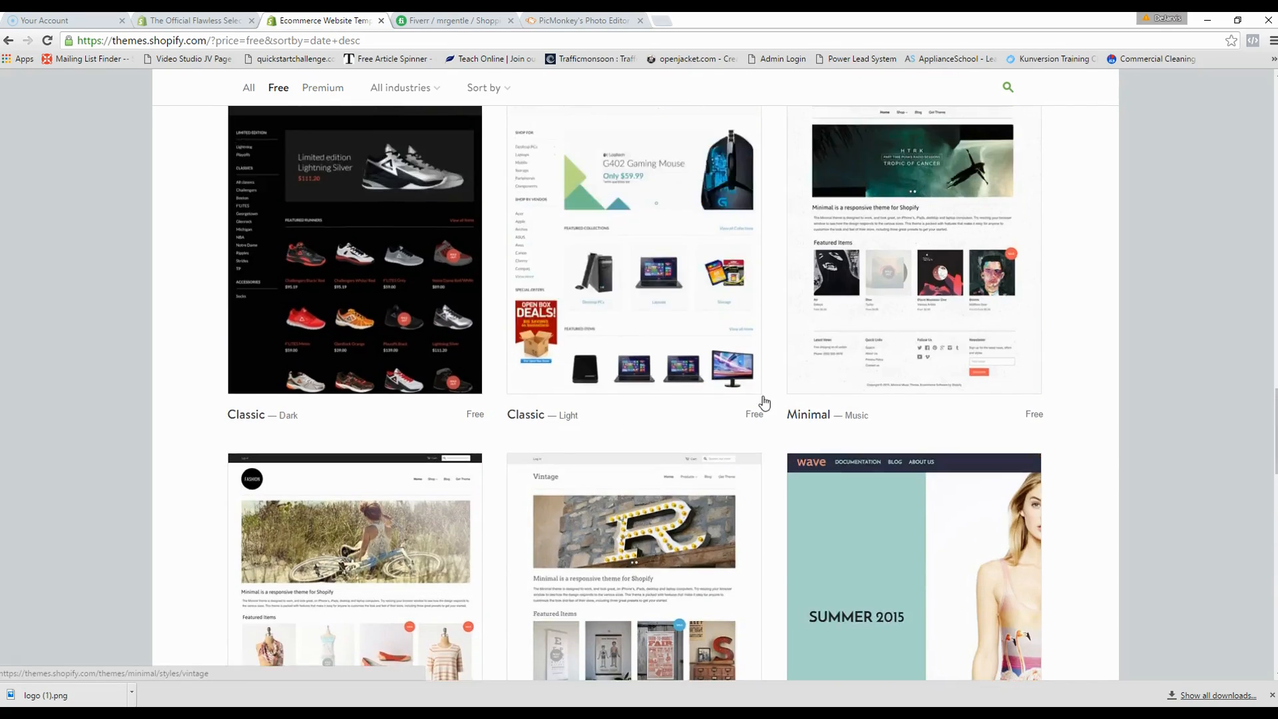
{"action": "scroll", "coordinate": [765, 399], "scroll_direction": "up", "scroll_amount": 7}
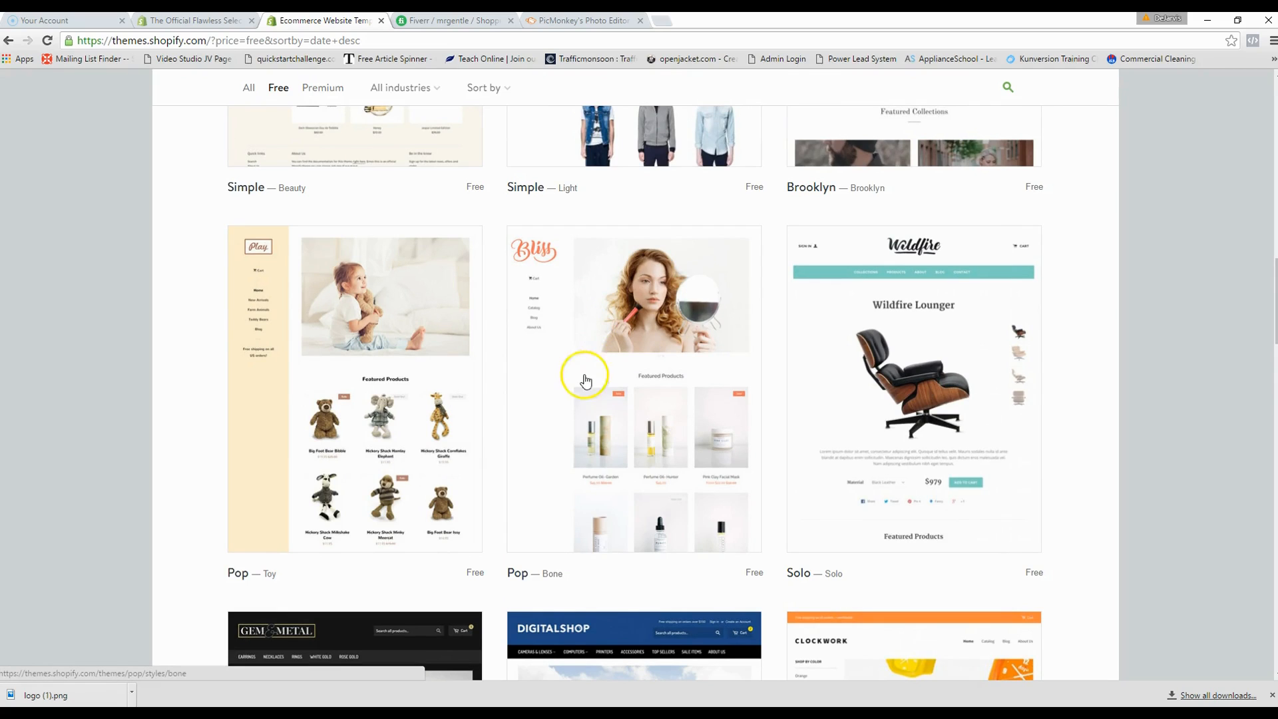
- Install Pop in its Bone style, publish it as the shop's theme, and return to the Theme Manager
{"action": "left_click", "coordinate": [605, 364]}
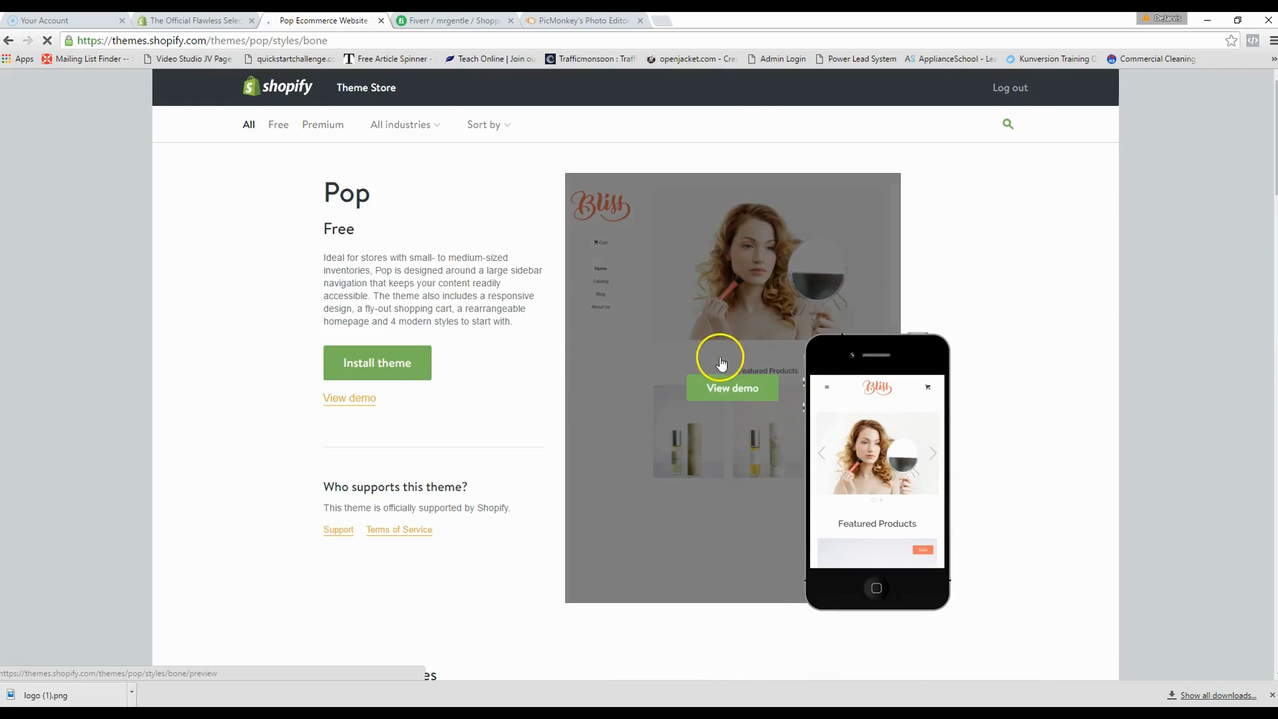
{"action": "left_click", "coordinate": [745, 390]}
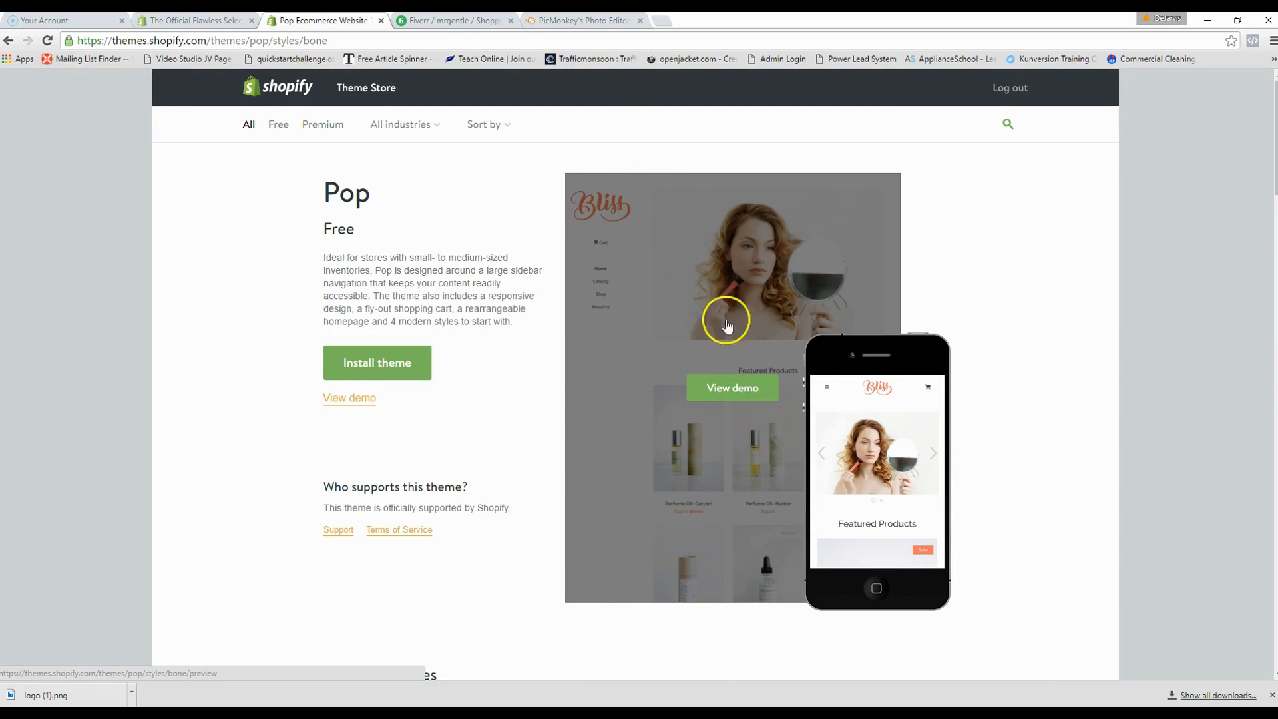
{"action": "left_click", "coordinate": [371, 367]}
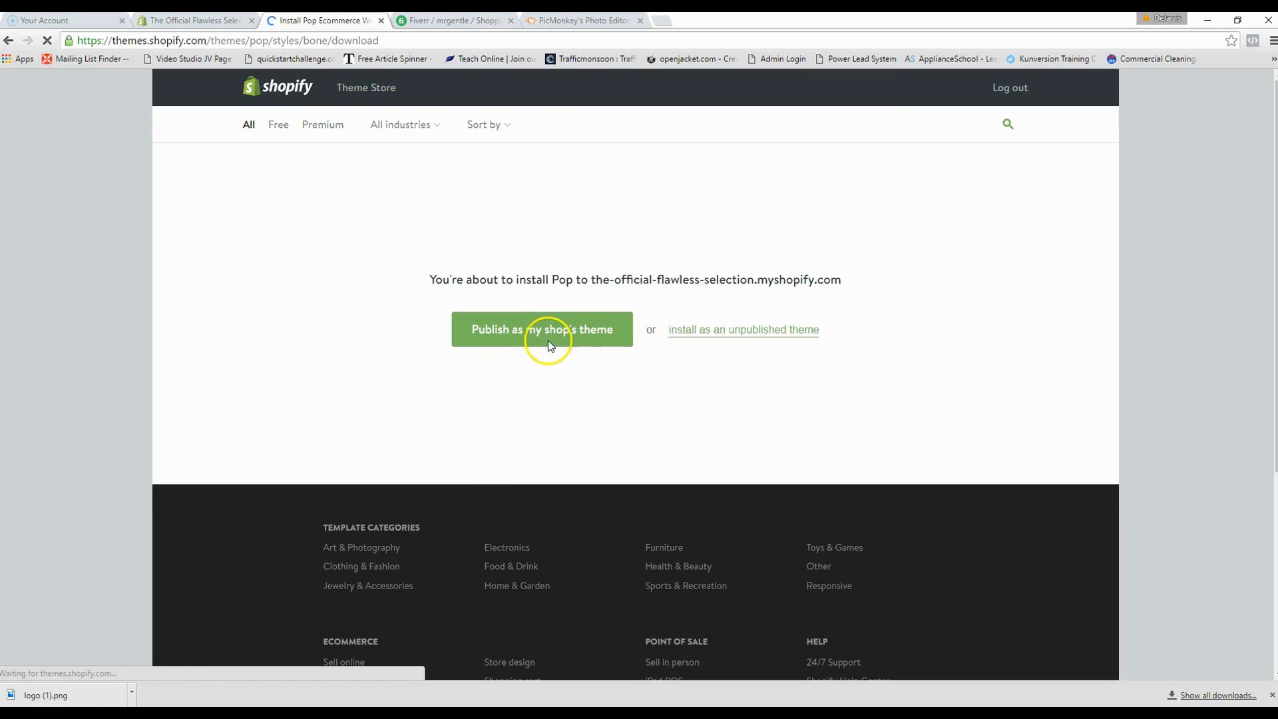
{"action": "left_click", "coordinate": [574, 333]}
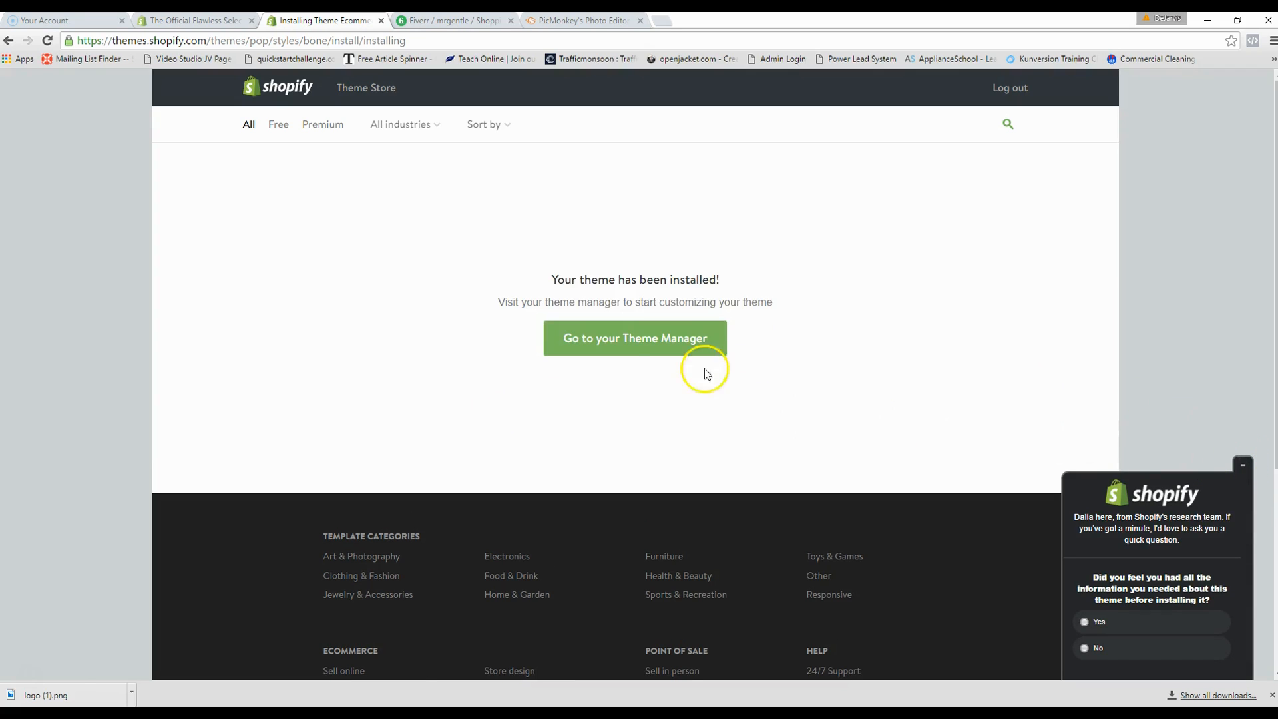
{"action": "left_click", "coordinate": [637, 346]}
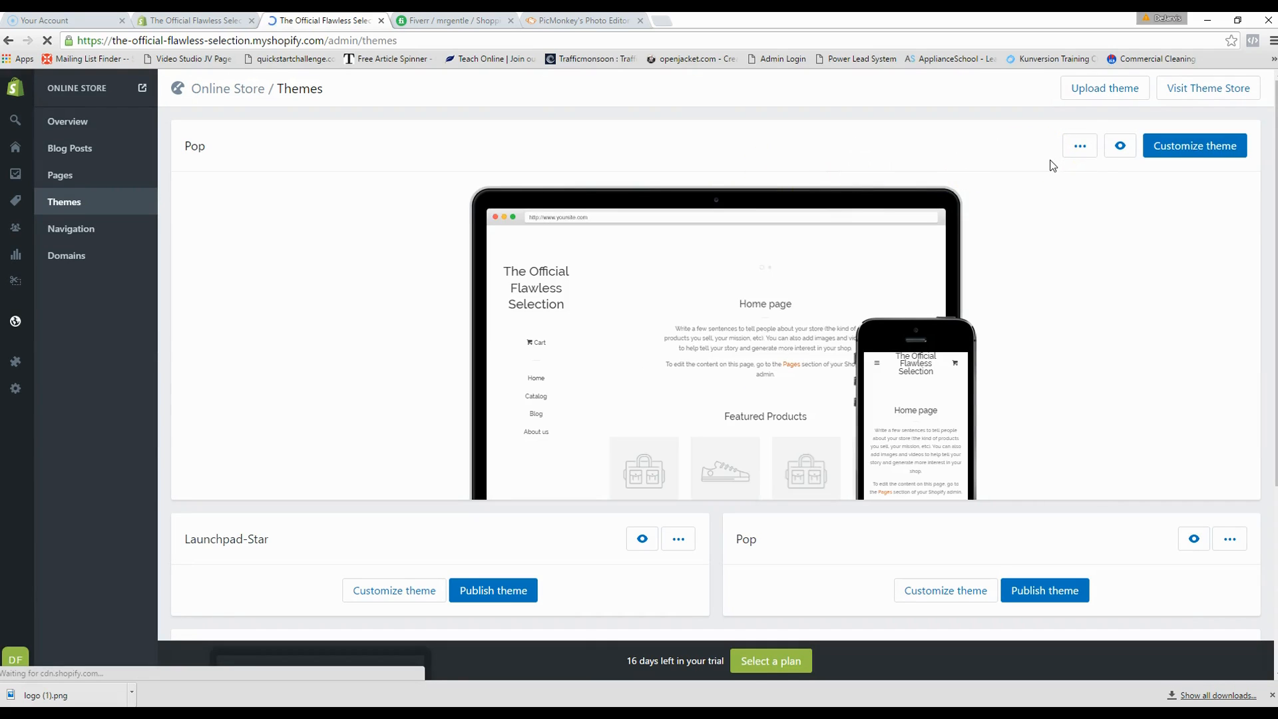
- Open the published Pop theme's actions menu and choose Edit HTML/CSS
{"action": "left_click", "coordinate": [1082, 151]}
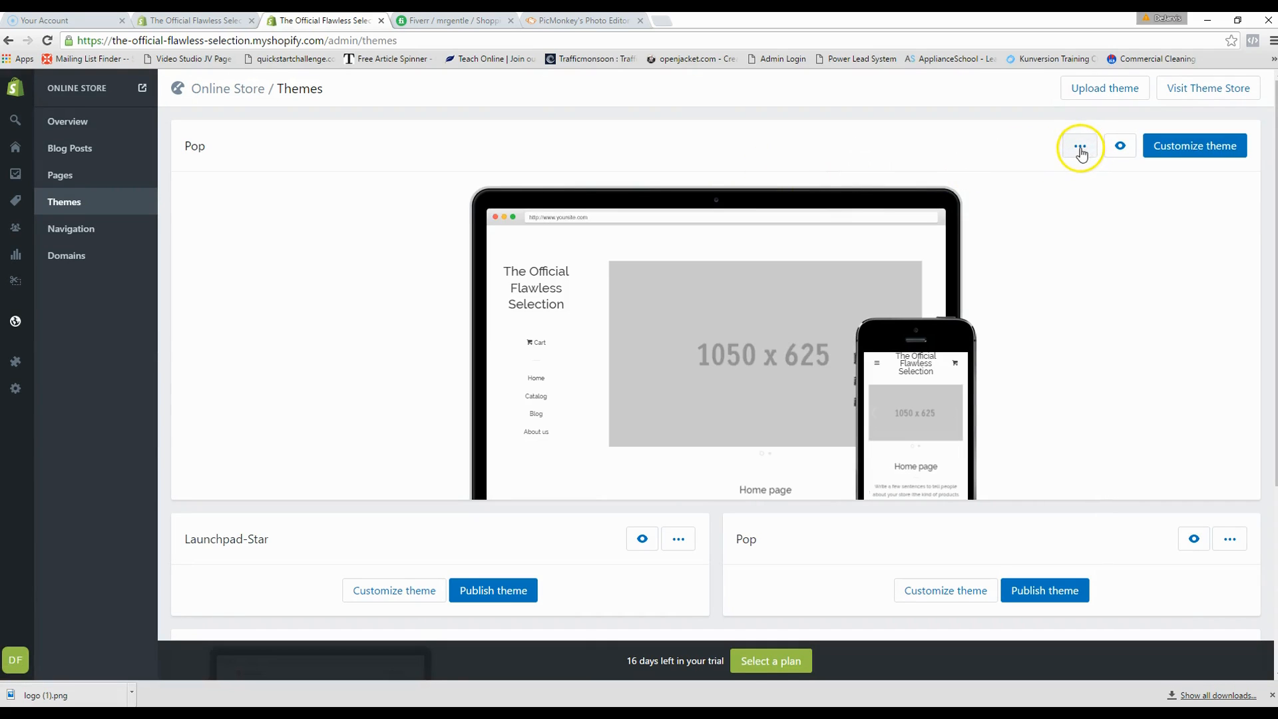
{"action": "left_click", "coordinate": [1079, 148]}
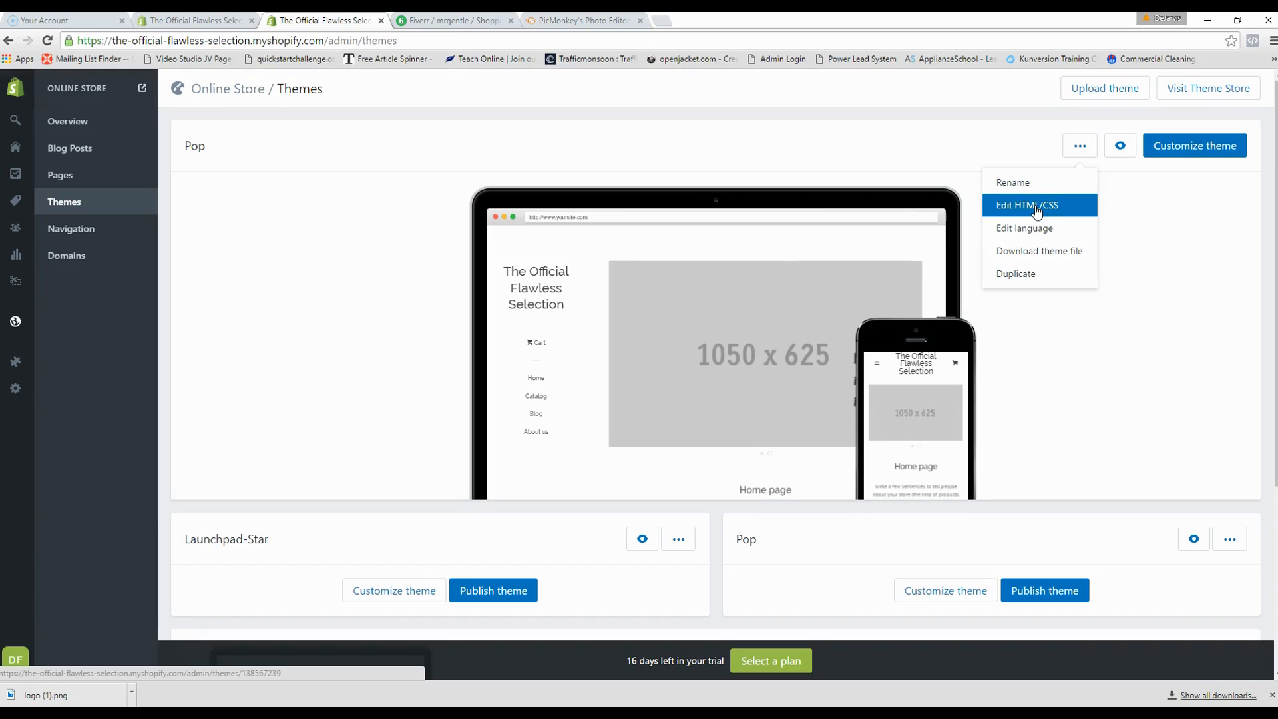
{"action": "left_click", "coordinate": [1036, 207]}
{"action": "left_click", "coordinate": [1042, 206]}
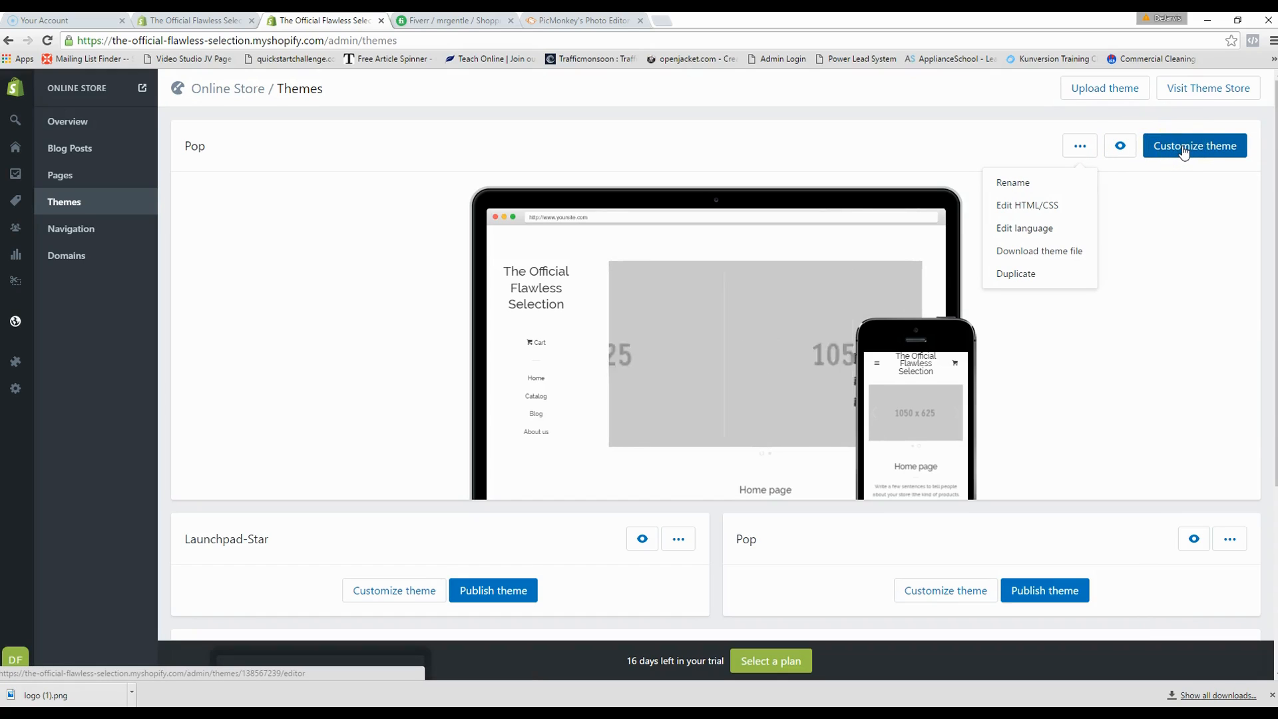
- Choose Customize theme on the published Pop theme to preview its homepage and settings
{"action": "left_click", "coordinate": [1187, 152]}
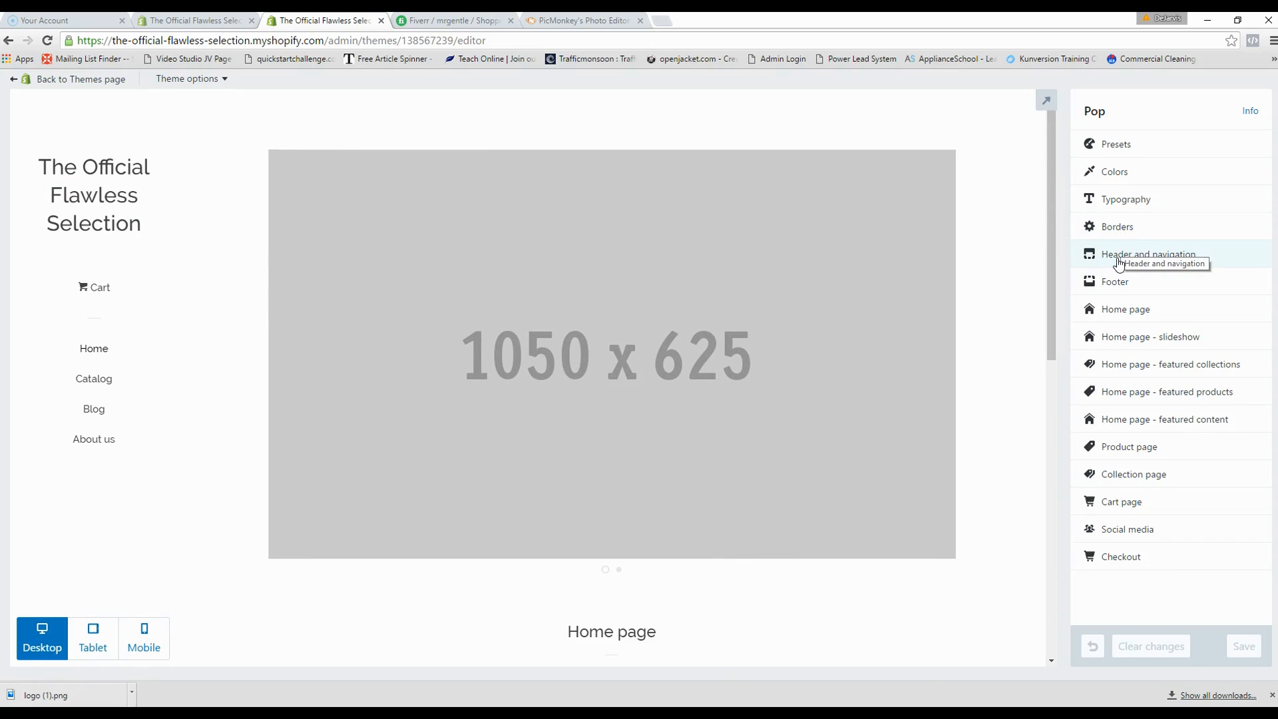
{"action": "left_click", "coordinate": [1115, 151]}
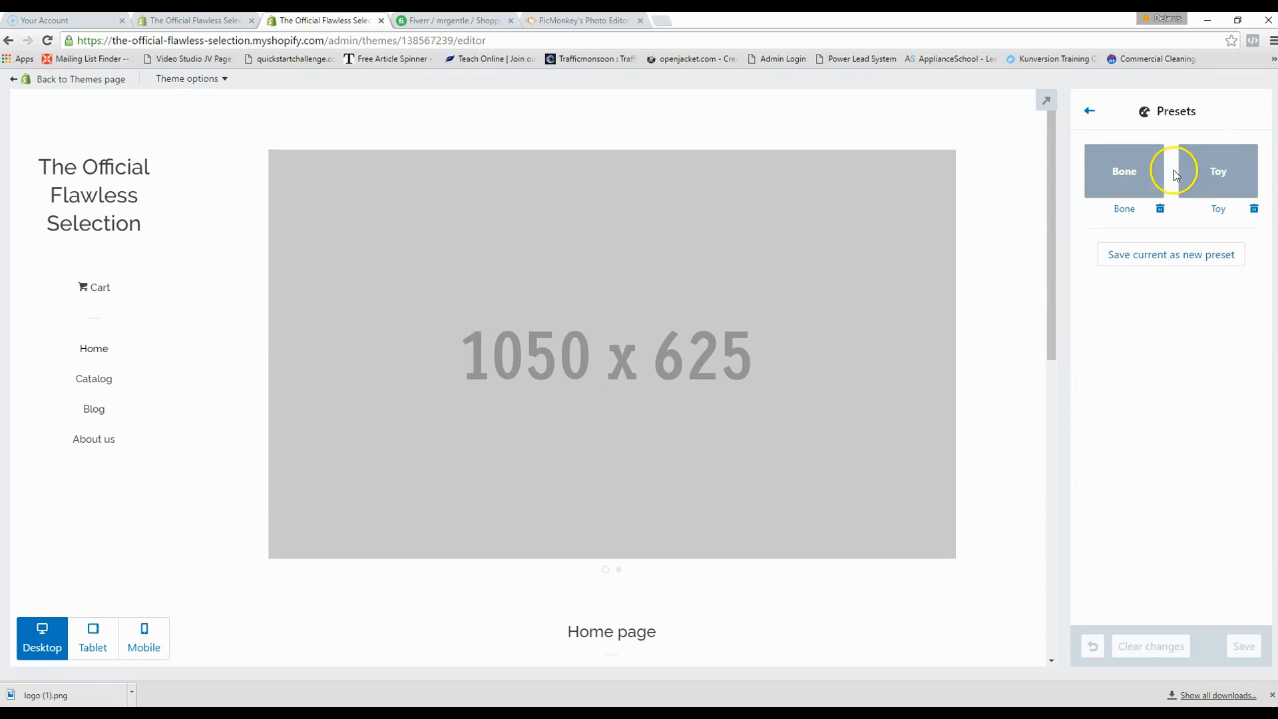
{"action": "left_click", "coordinate": [1208, 173]}
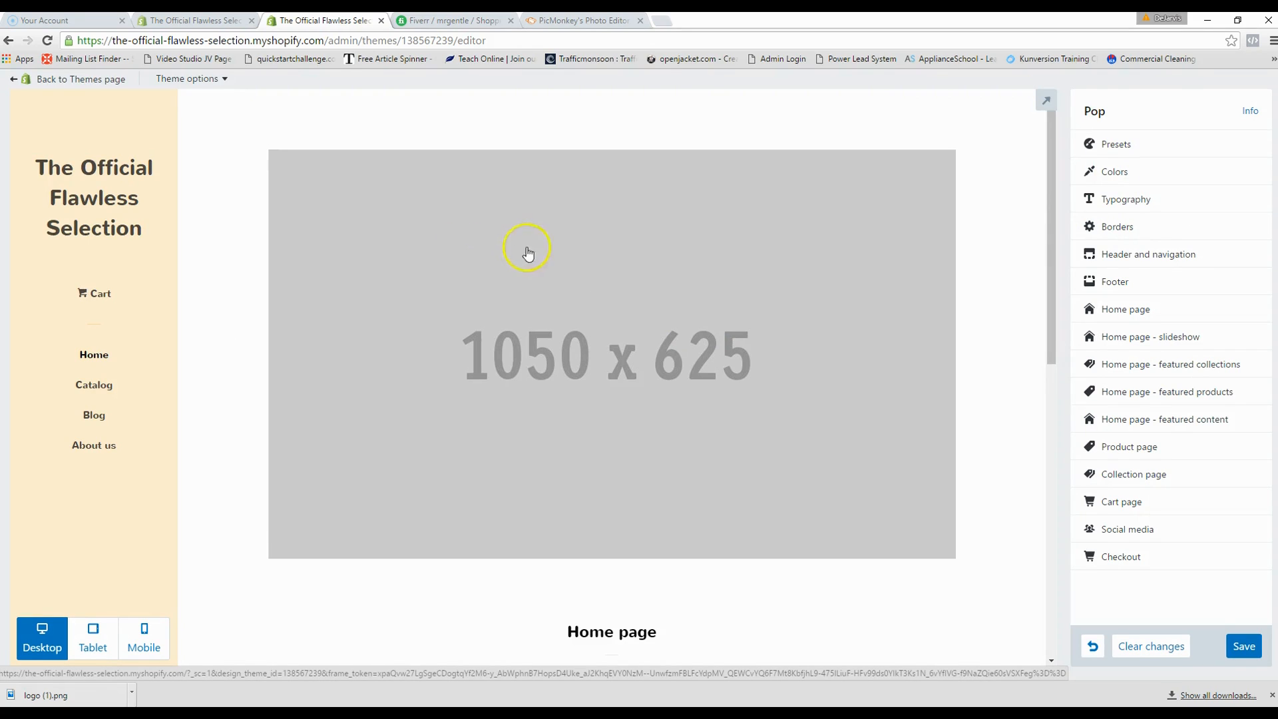
{"action": "left_click", "coordinate": [1127, 160]}
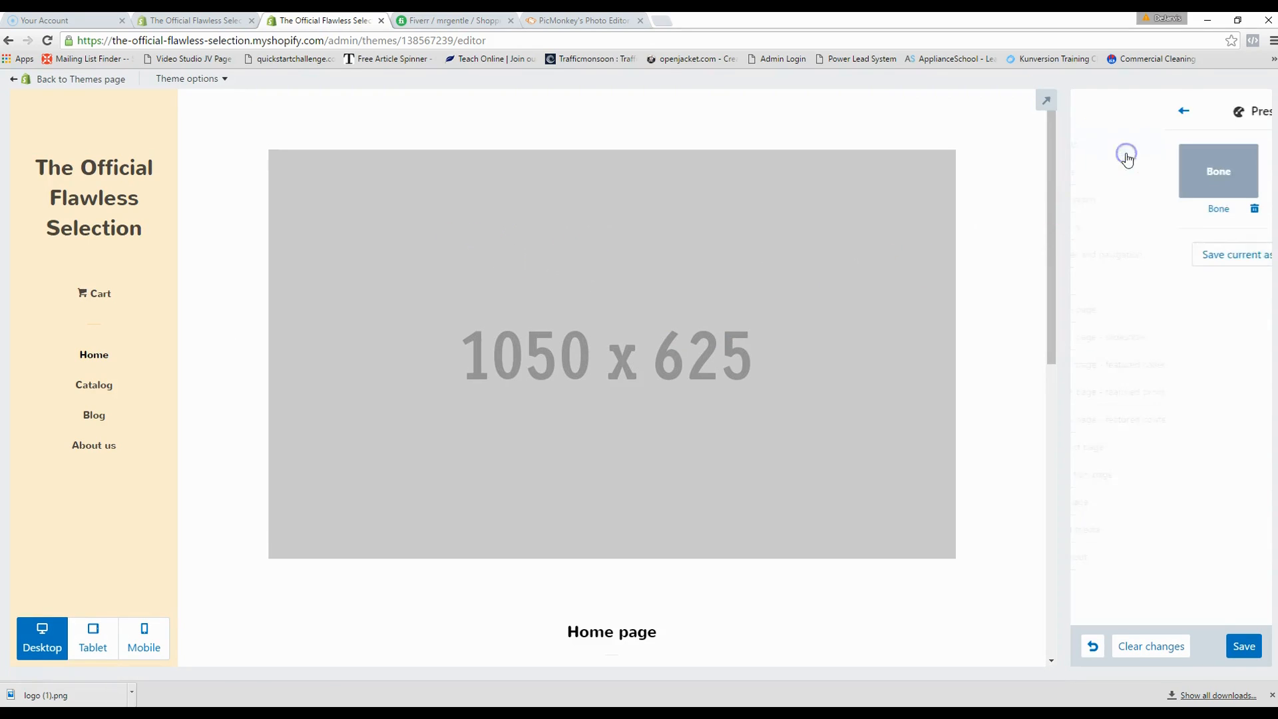
{"action": "left_click", "coordinate": [1120, 177]}
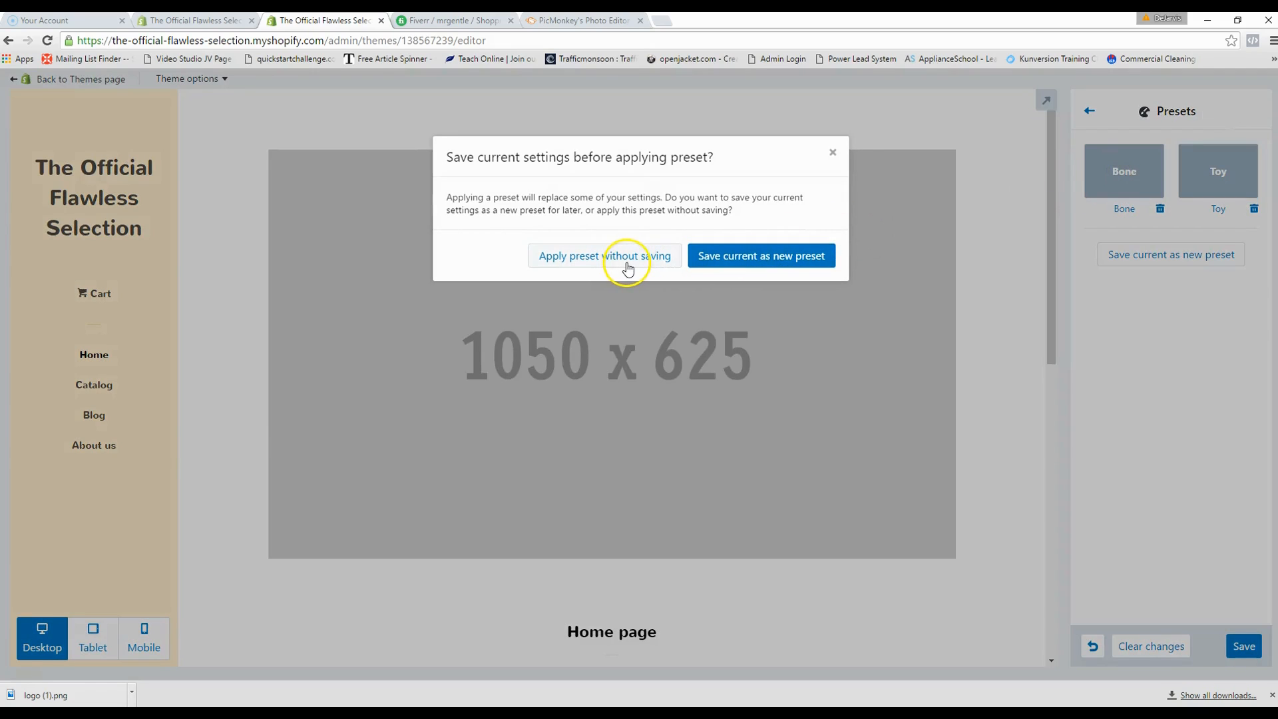
{"action": "left_click", "coordinate": [626, 261]}
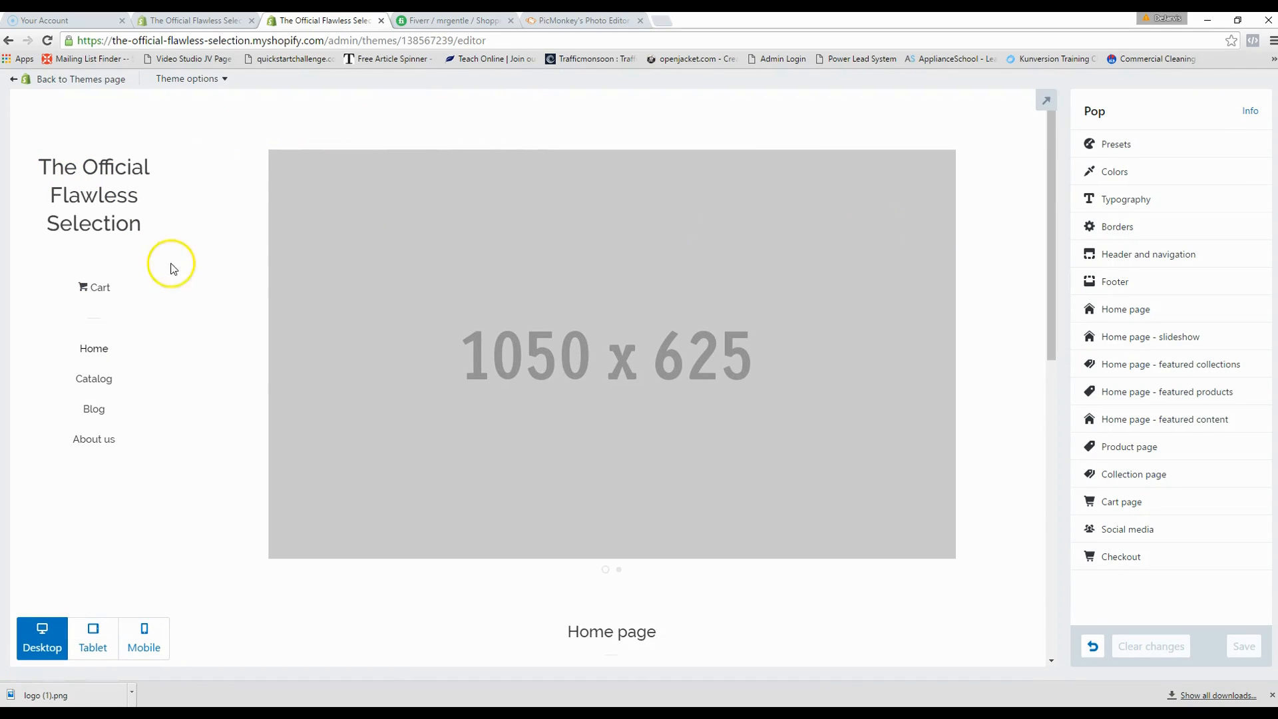
{"action": "left_click", "coordinate": [1111, 173]}
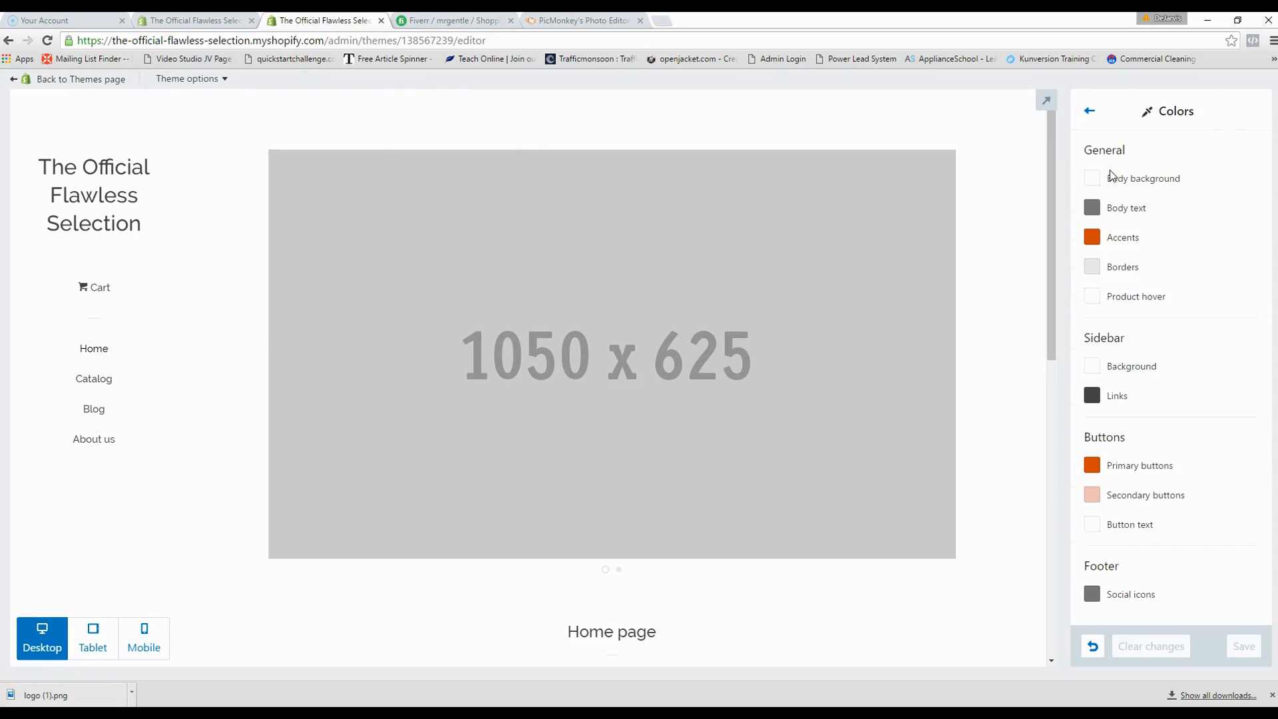
{"action": "left_click", "coordinate": [1091, 112]}
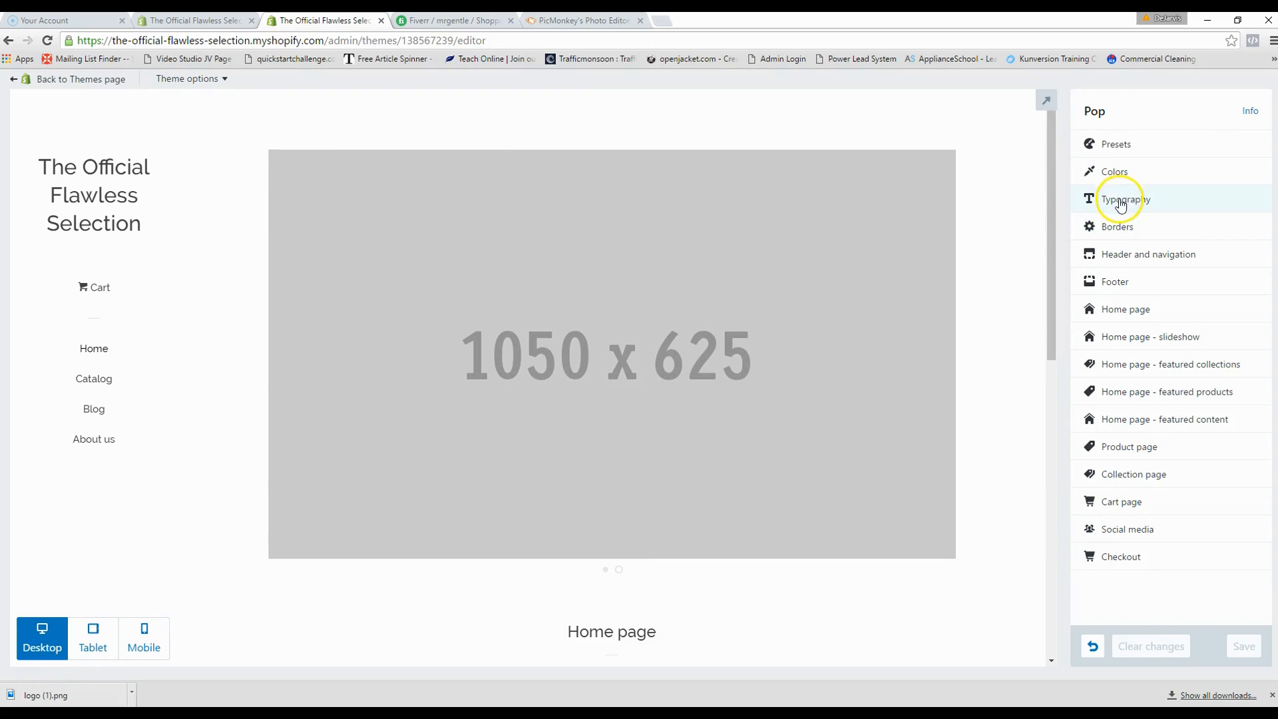
{"action": "left_click", "coordinate": [1122, 199]}
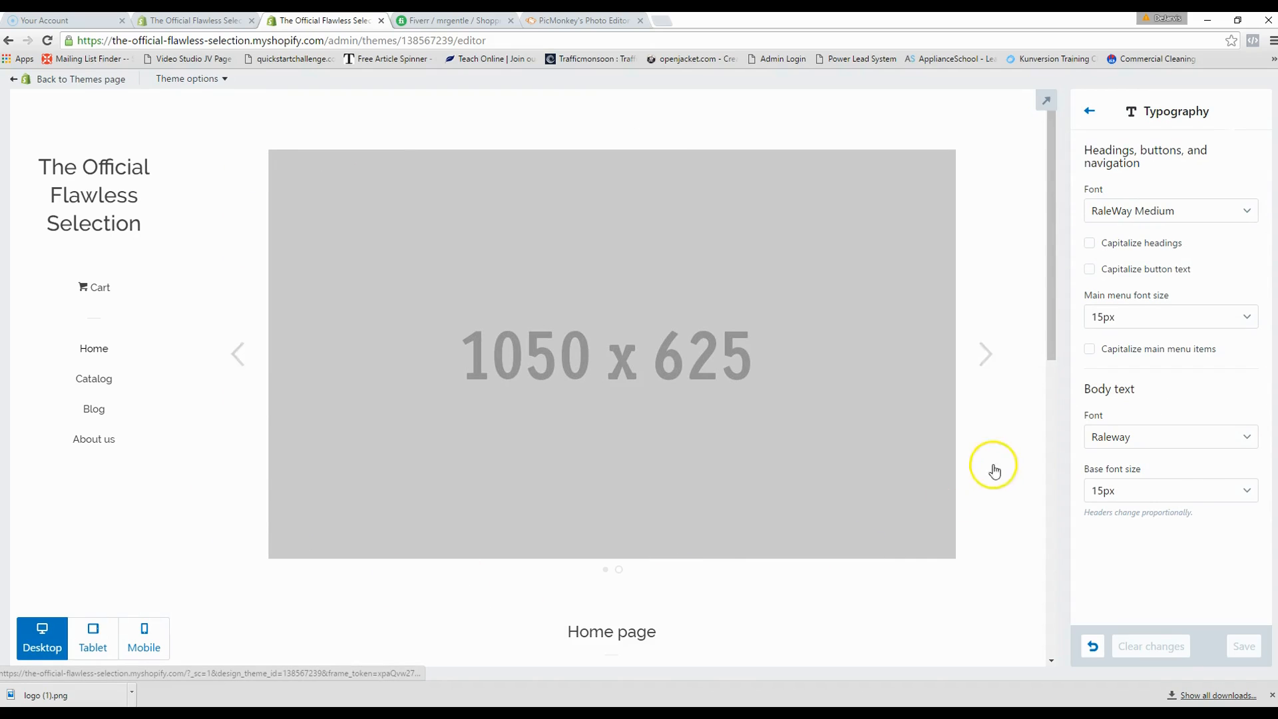
{"action": "left_click", "coordinate": [1089, 113]}
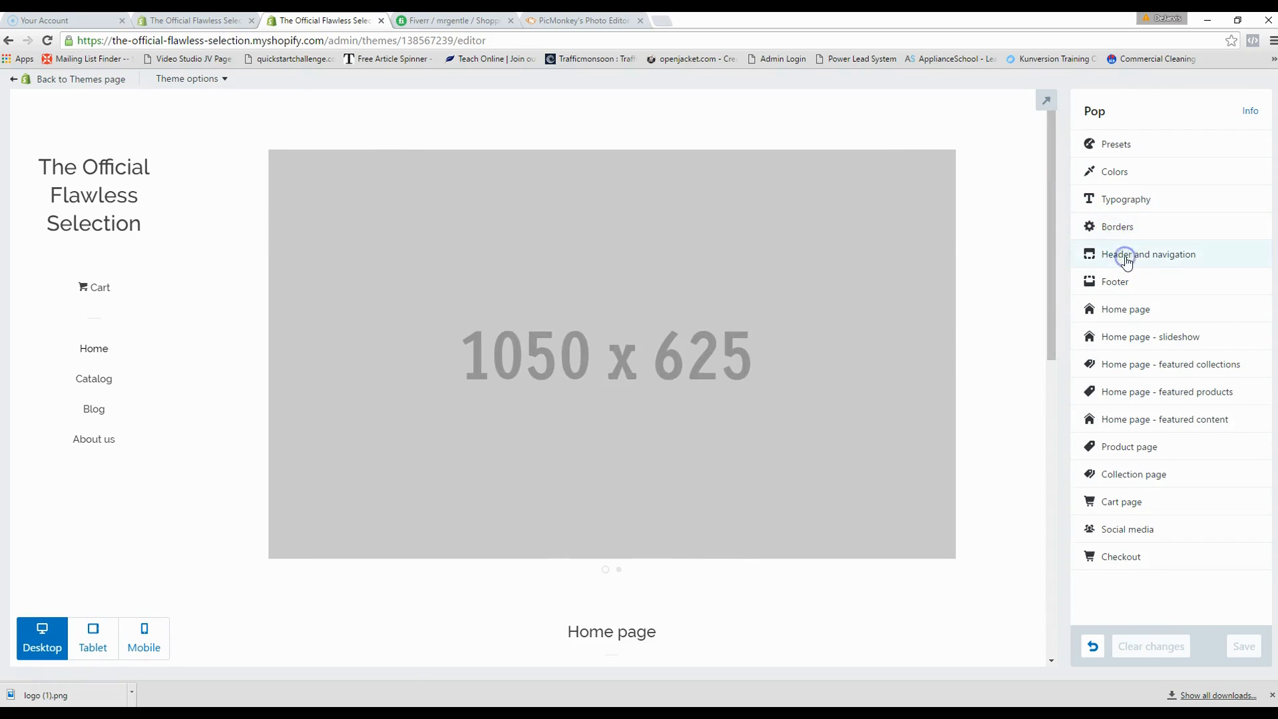
{"action": "left_click", "coordinate": [1123, 255]}
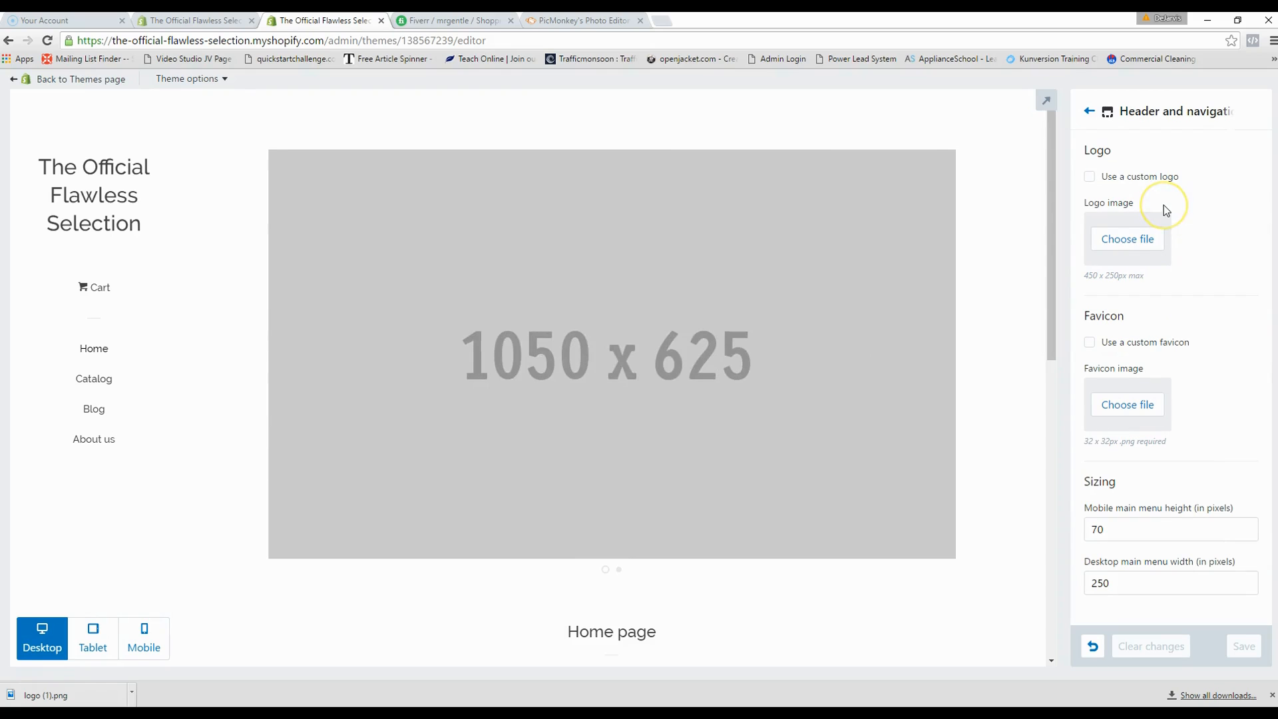
- Upload Desktop > FS > Official Logo as the Pop theme's header logo
{"action": "left_click", "coordinate": [1123, 240]}
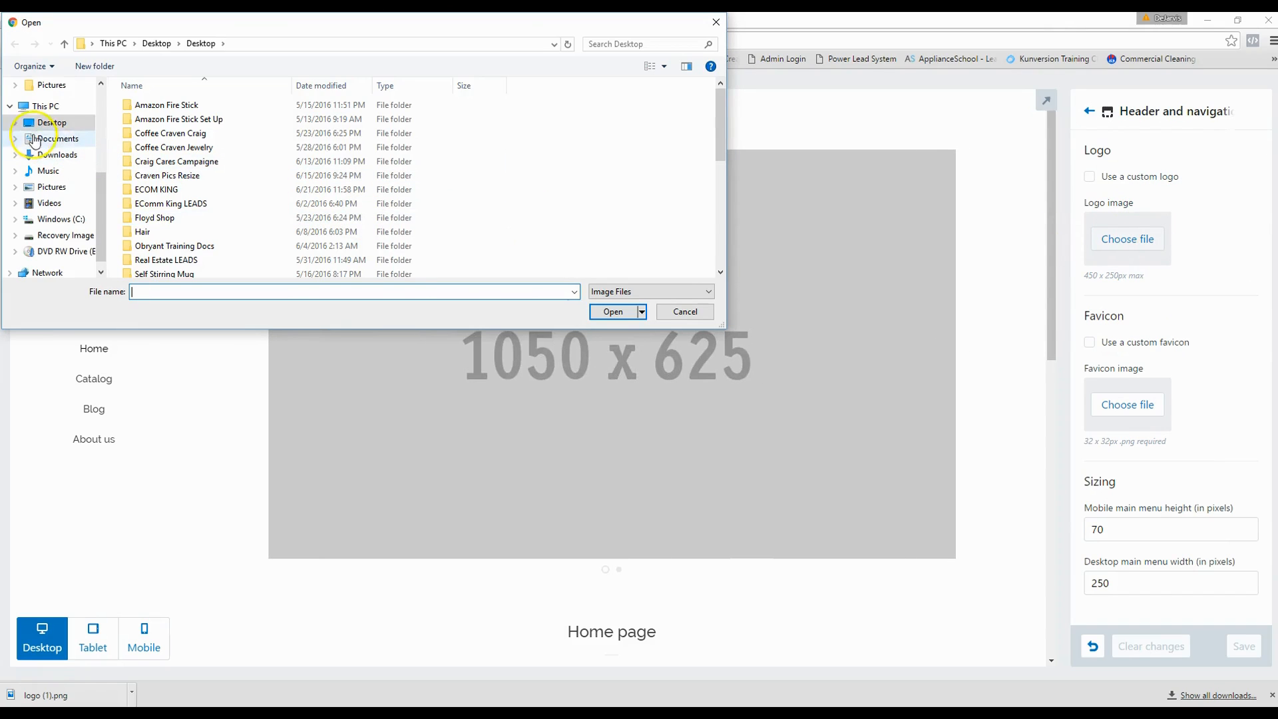
{"action": "left_click", "coordinate": [45, 106]}
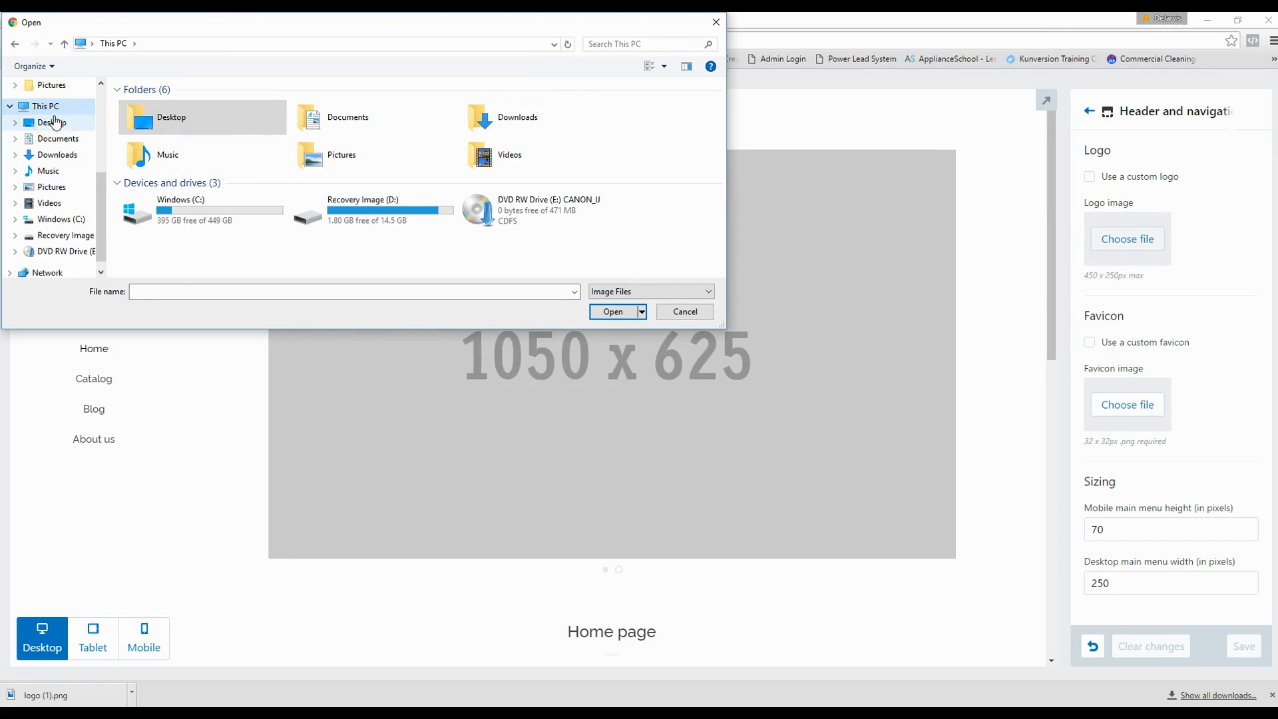
{"action": "left_click", "coordinate": [47, 126]}
{"action": "left_click", "coordinate": [153, 197]}
{"action": "double_click", "coordinate": [370, 134]}
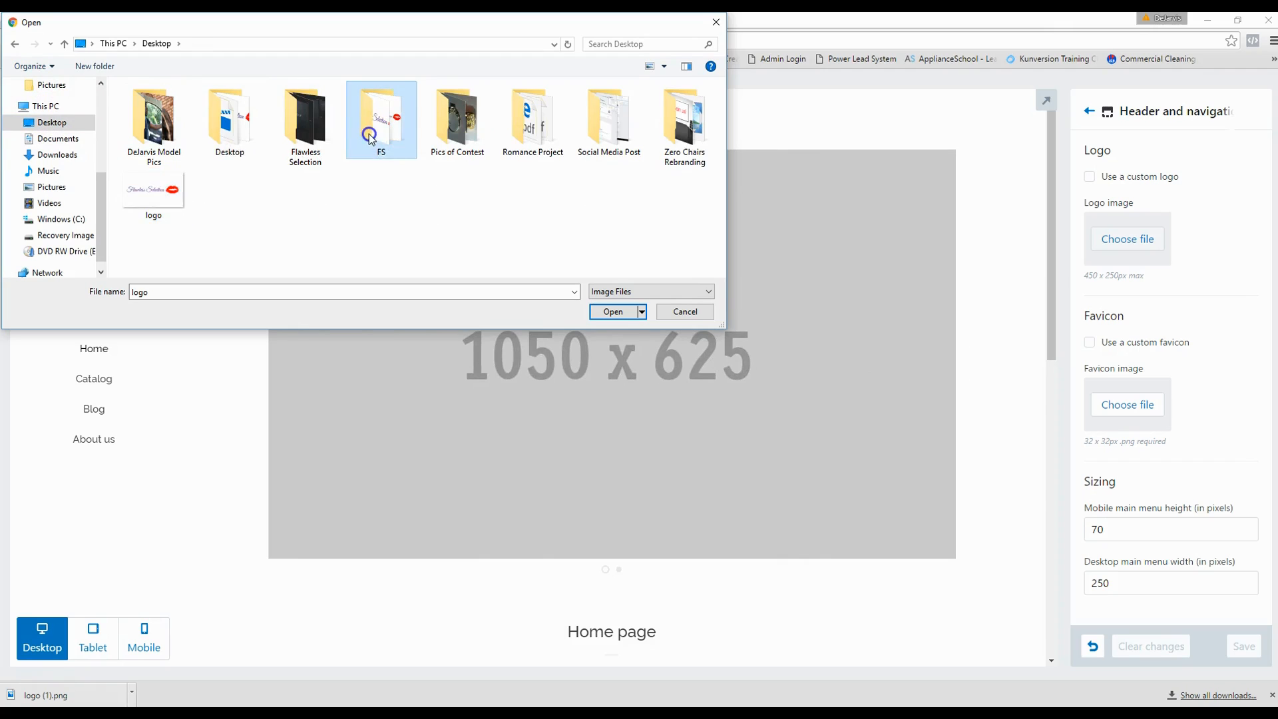
{"action": "left_click", "coordinate": [211, 123]}
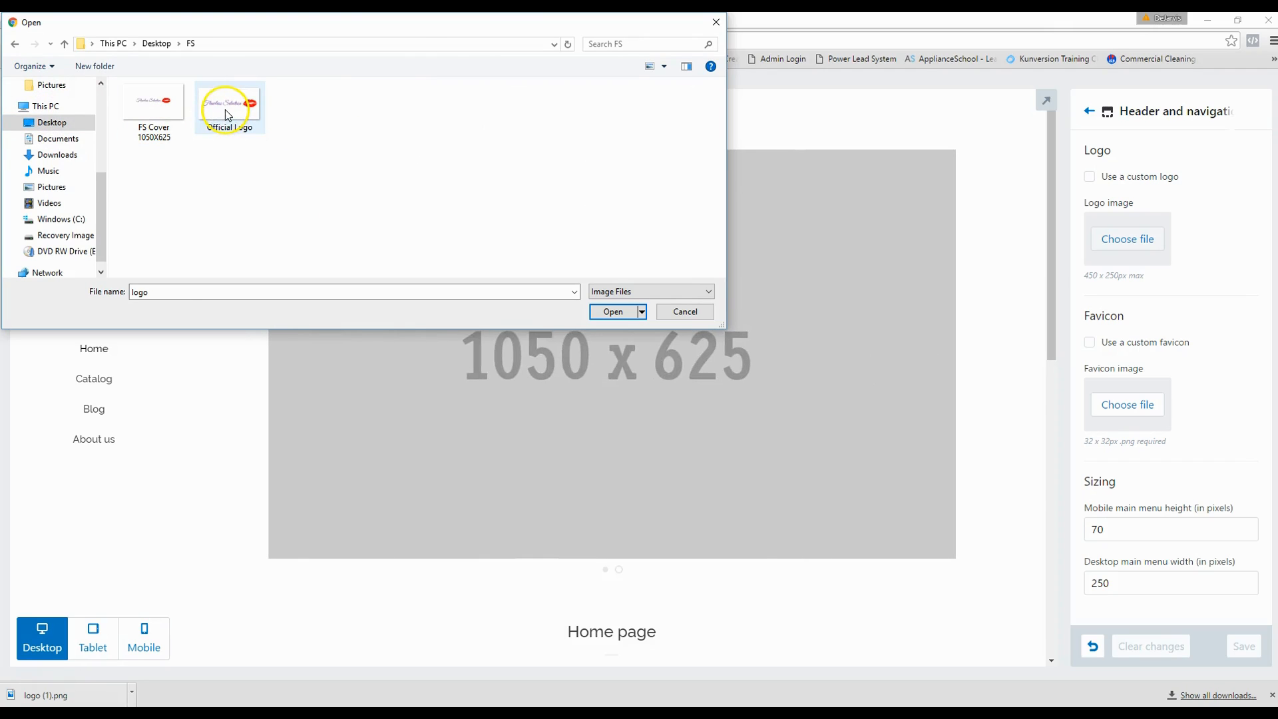
{"action": "left_click", "coordinate": [613, 312]}
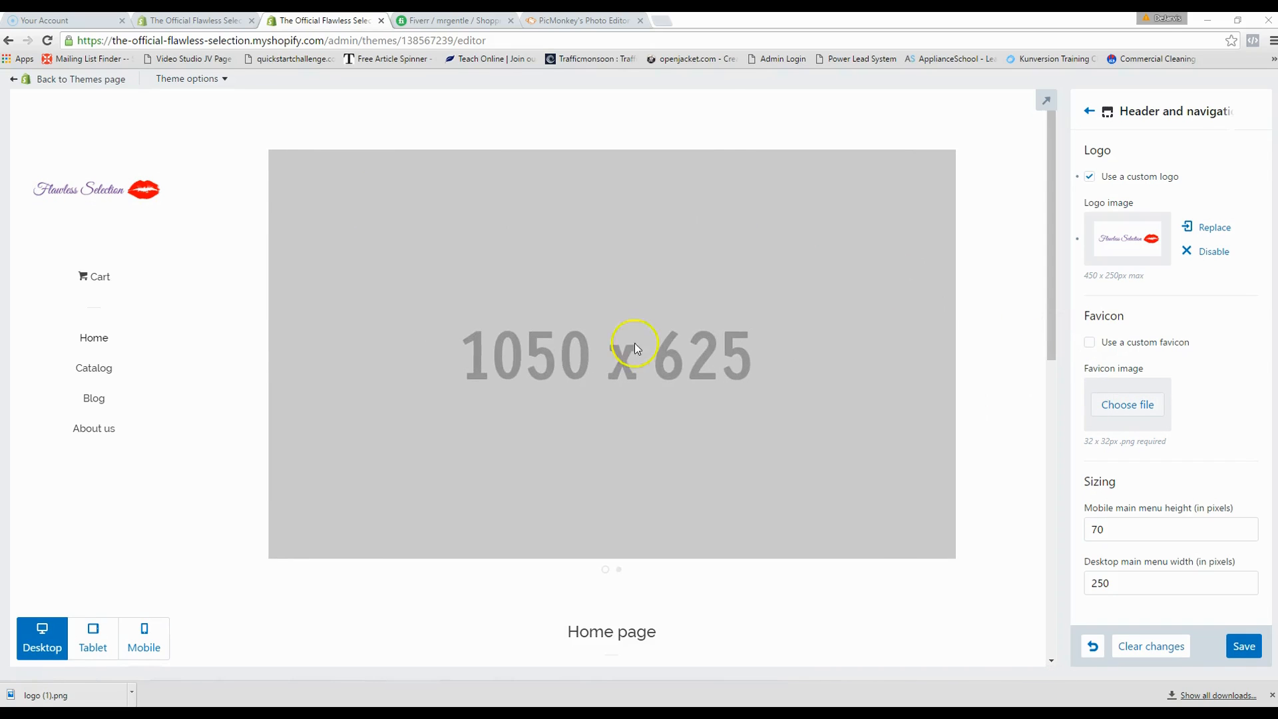
- Pick Official Logo from the FS folder as the store's favicon
{"action": "left_click", "coordinate": [223, 109]}
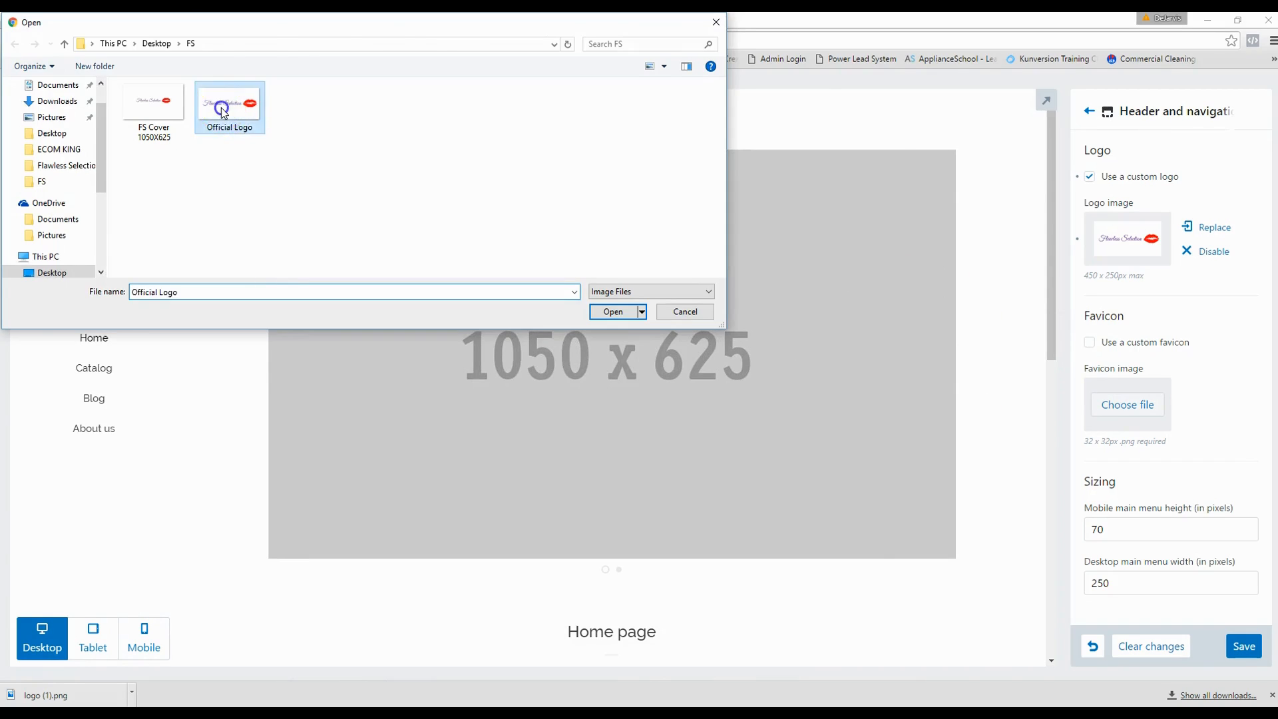
{"action": "double_click", "coordinate": [223, 110]}
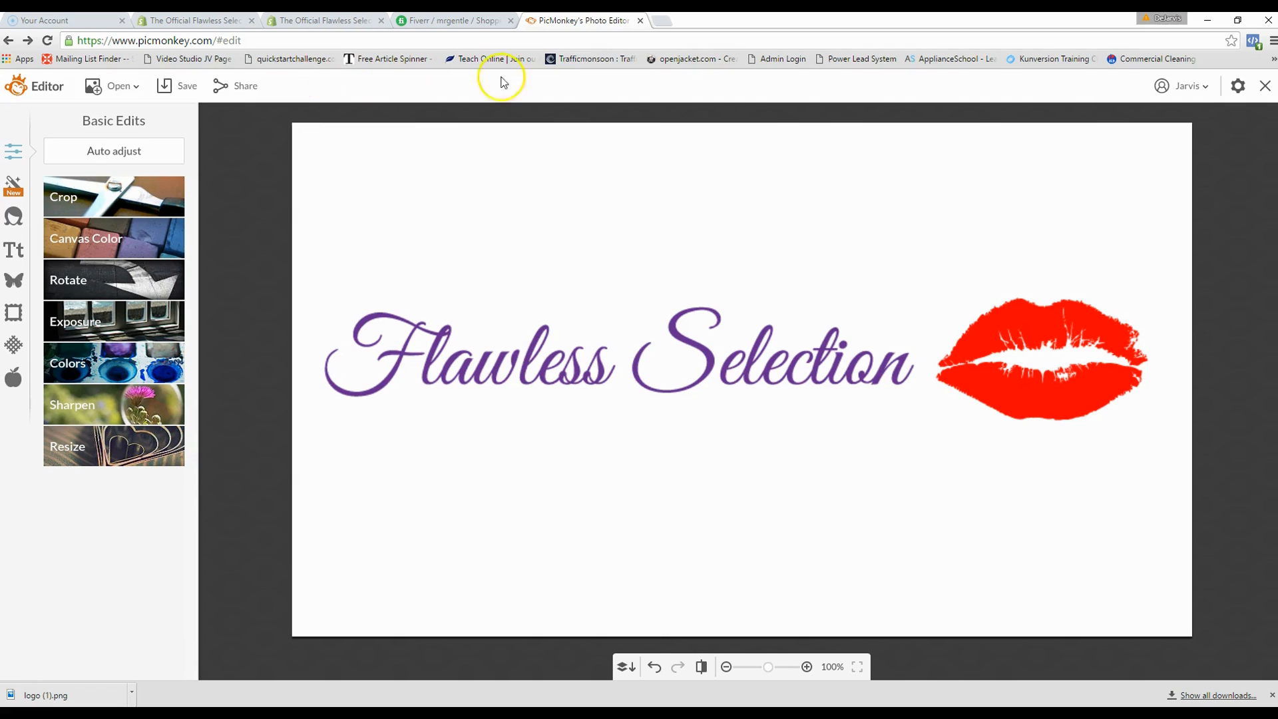
- Close the logo and create a new custom PicMonkey design of 1050 × 625 pixels
{"action": "left_click", "coordinate": [1256, 102]}
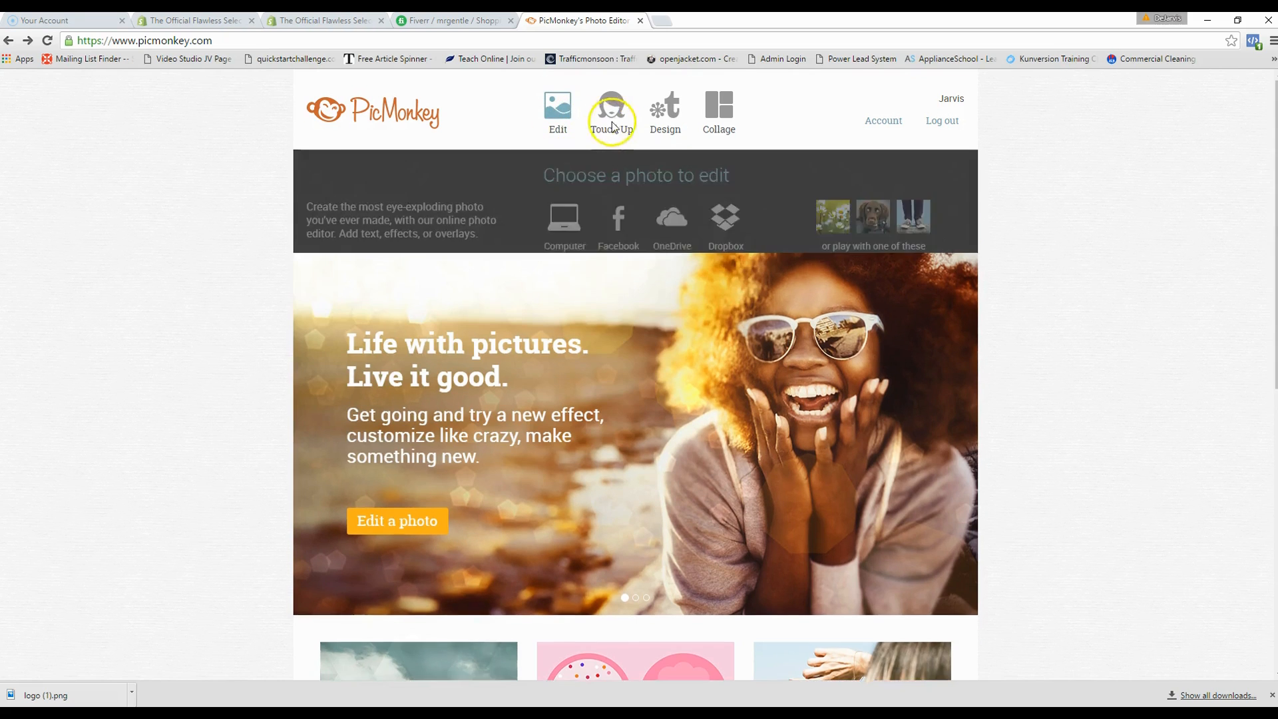
{"action": "mouse_move", "coordinate": [661, 124]}
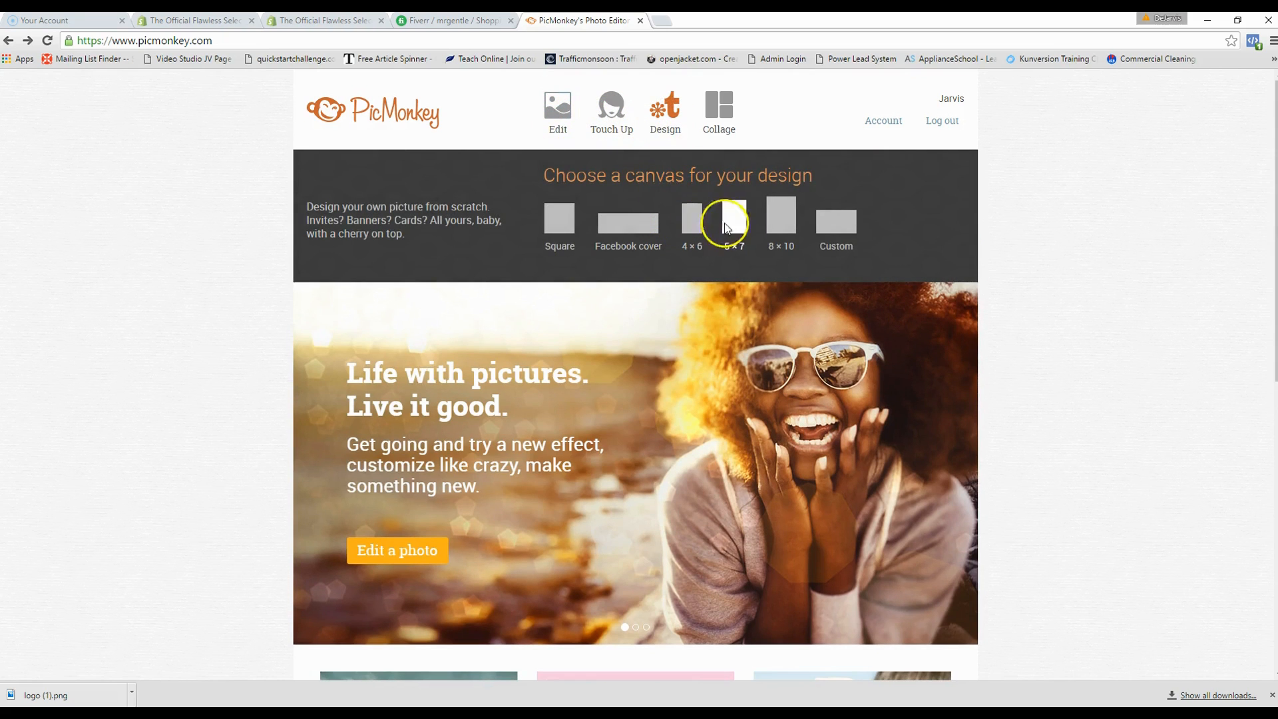
{"action": "left_click", "coordinate": [836, 223]}
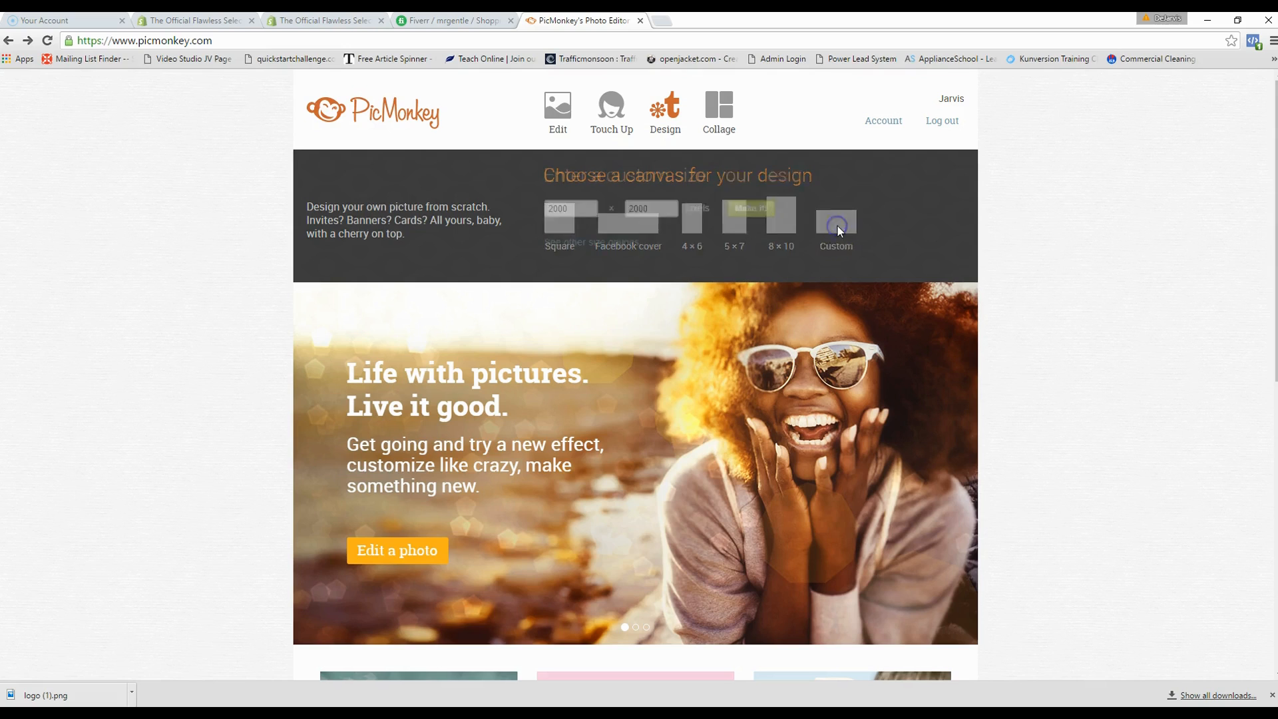
{"action": "left_click", "coordinate": [577, 210]}
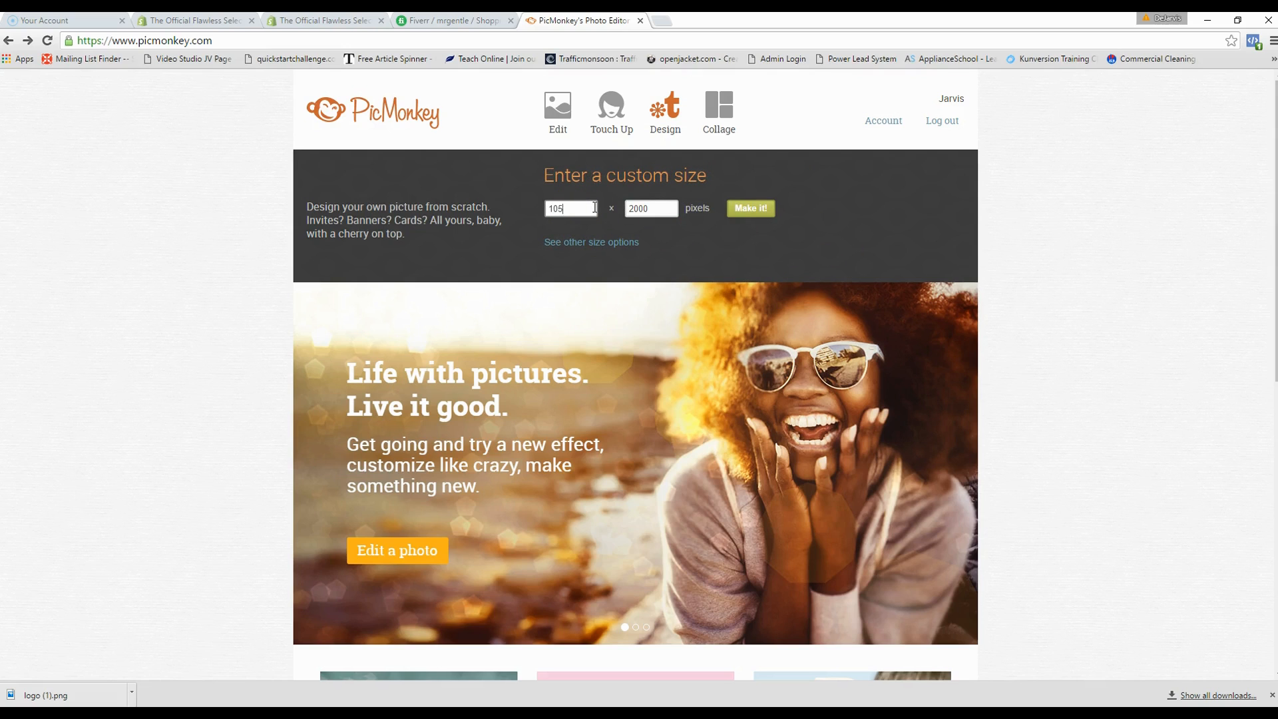
{"action": "type", "text": "625"}
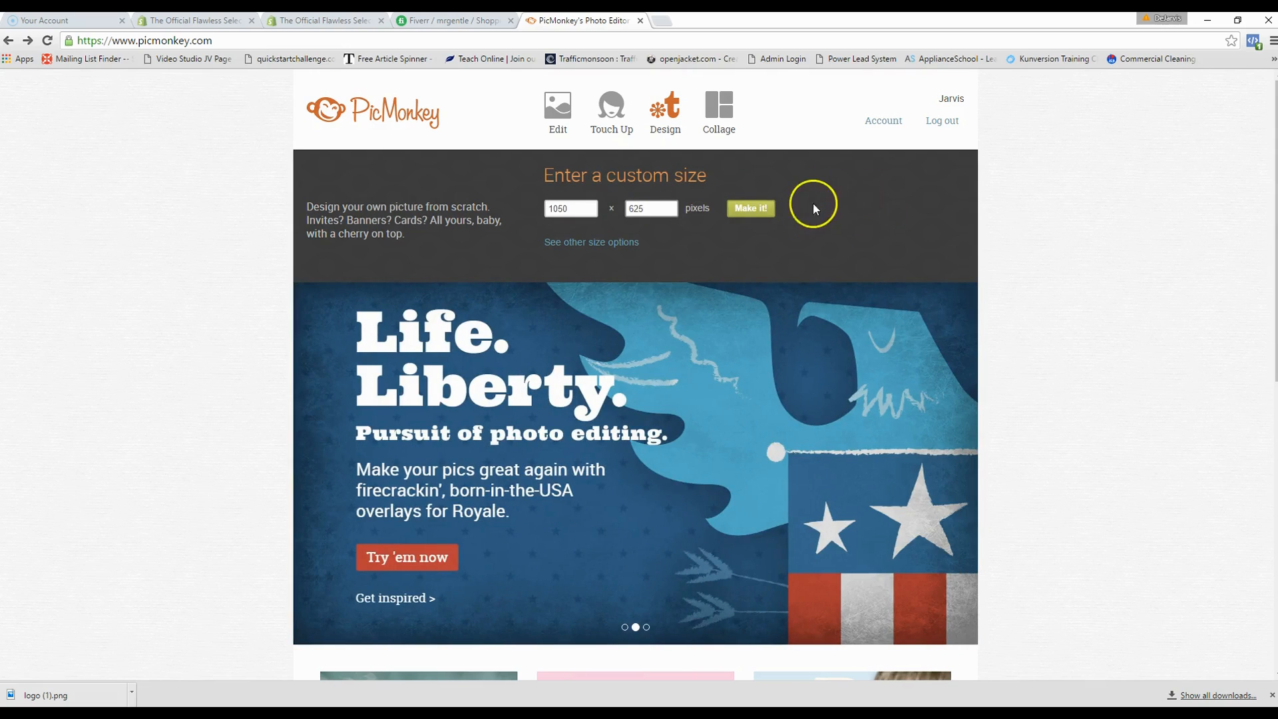
{"action": "left_click_drag", "start_coordinate": [772, 201], "coordinate": [761, 201]}
{"action": "left_click", "coordinate": [755, 211]}
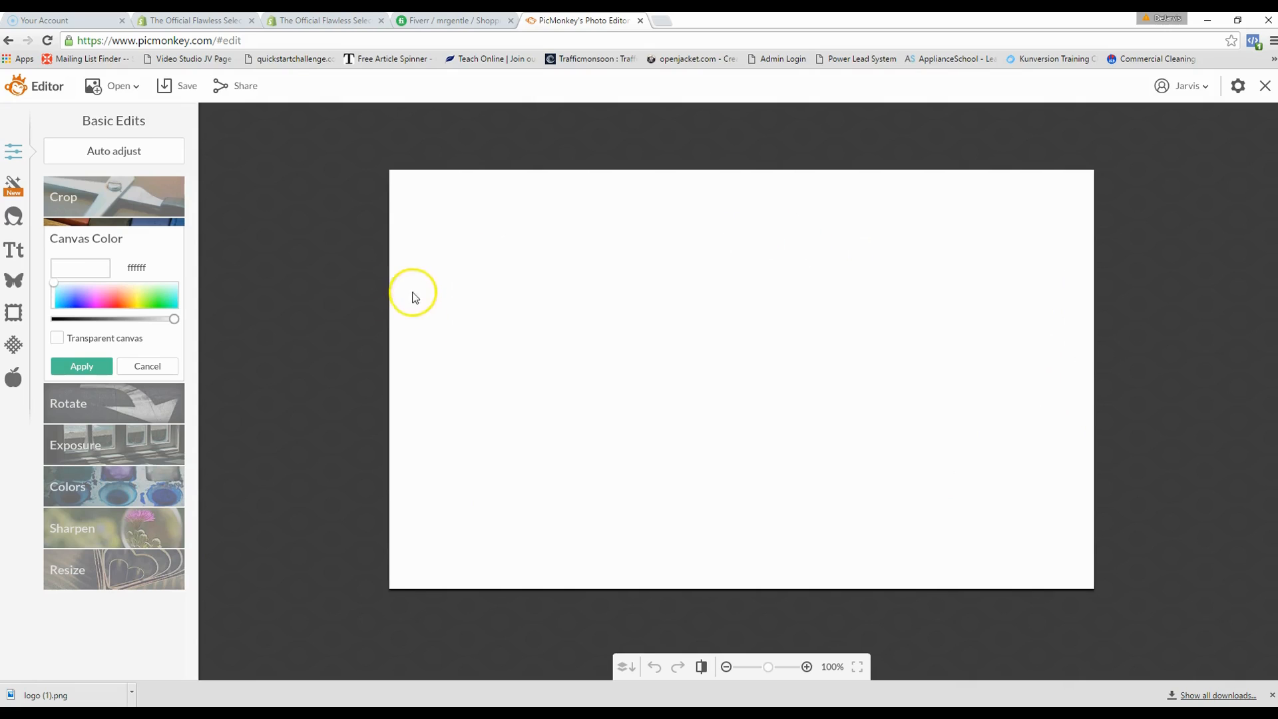
- Add the Official Logo from your own images as an overlay, shrink it, and centre it
{"action": "left_click", "coordinate": [14, 285]}
{"action": "left_click", "coordinate": [112, 156]}
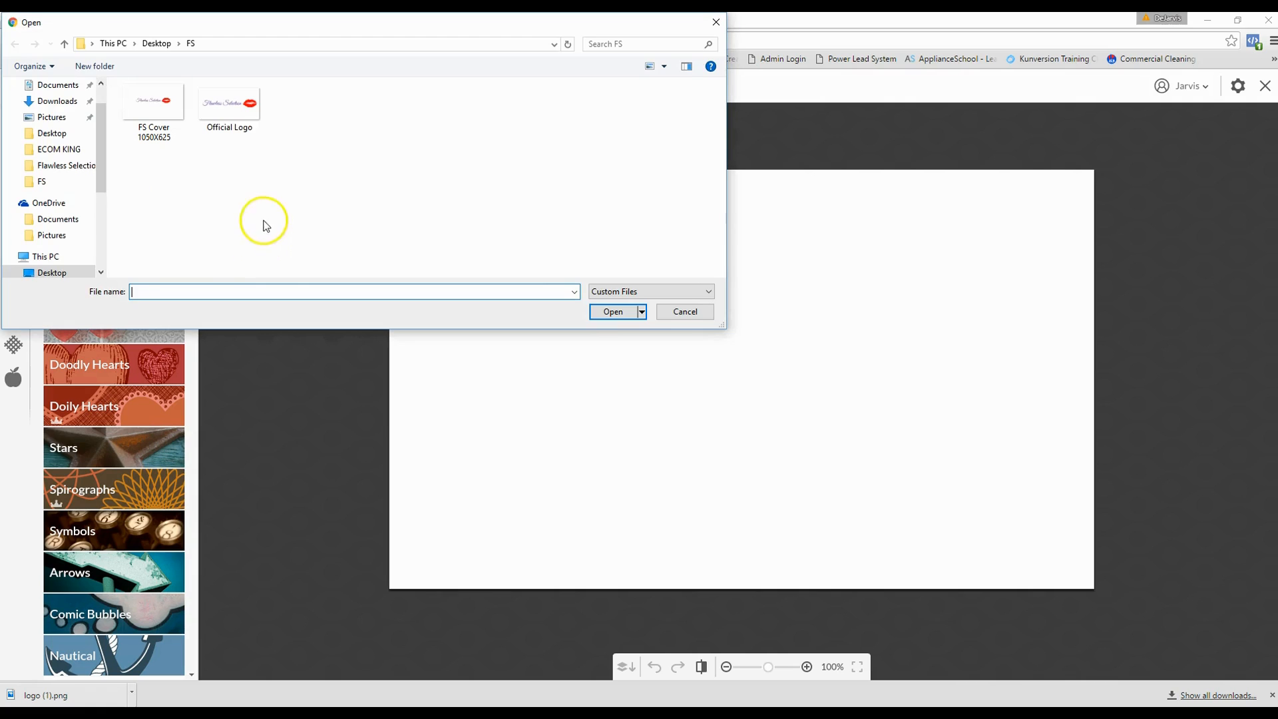
{"action": "double_click", "coordinate": [248, 108]}
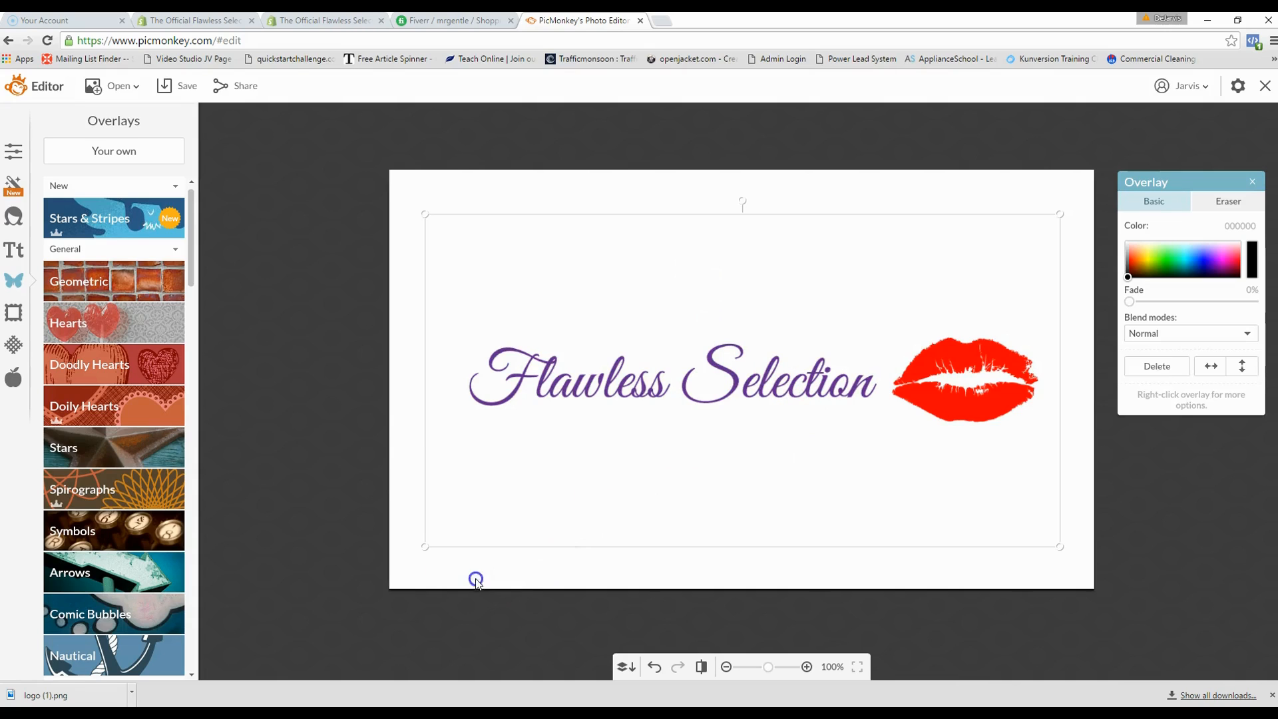
{"action": "left_click_drag", "start_coordinate": [426, 544], "coordinate": [712, 387]}
{"action": "left_click_drag", "start_coordinate": [930, 296], "coordinate": [776, 357]}
{"action": "left_click", "coordinate": [989, 365]}
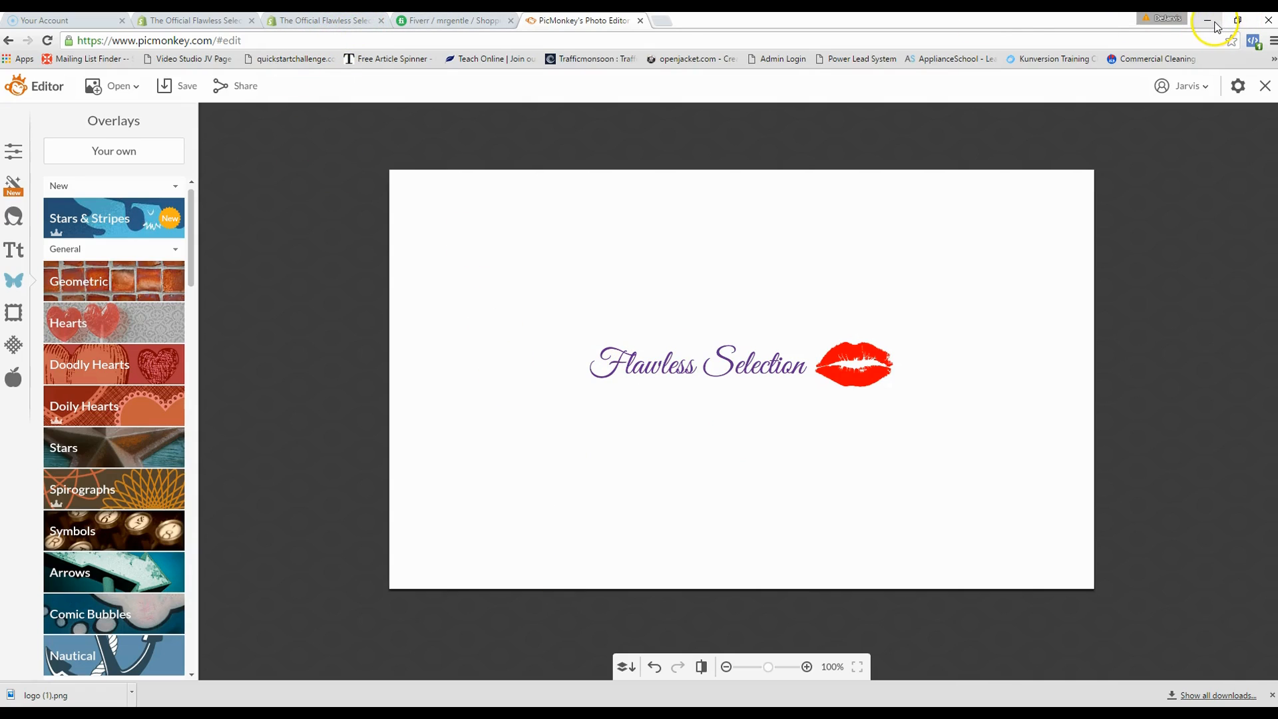
- Back in Shopify, save the custom logo and favicon and return to the Pop settings list
{"action": "left_click", "coordinate": [323, 20]}
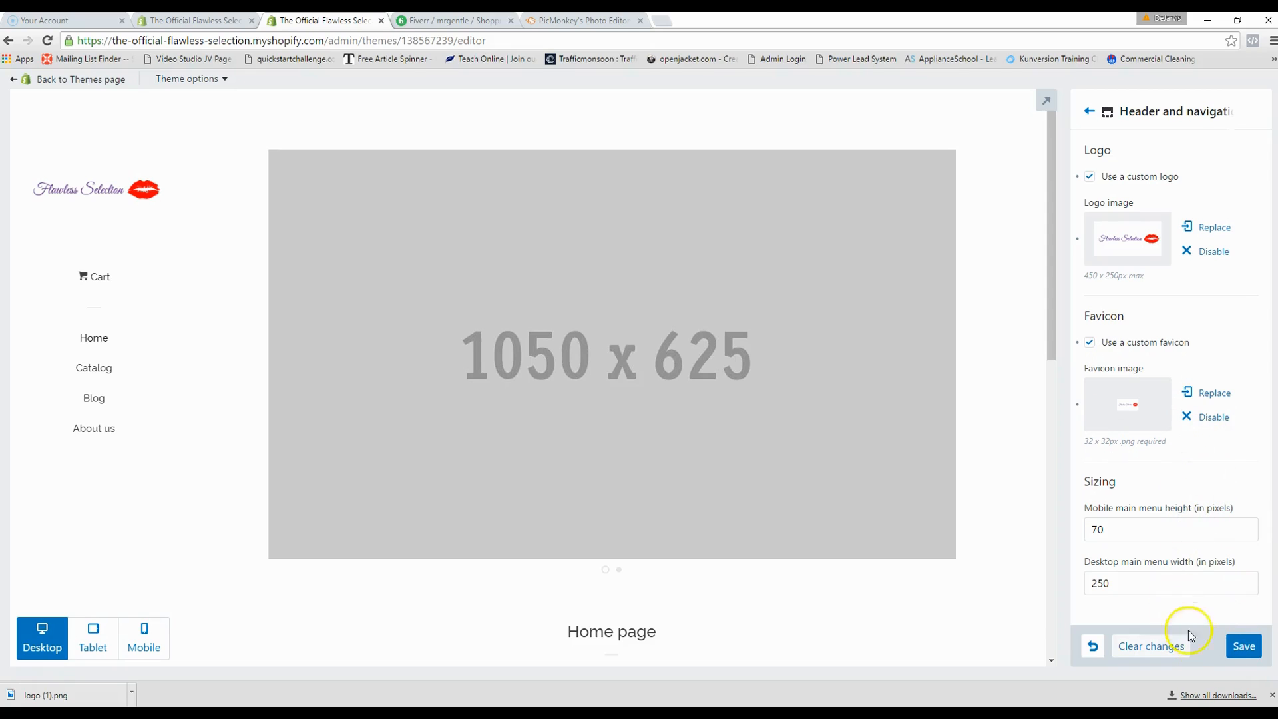
{"action": "left_click", "coordinate": [1245, 653]}
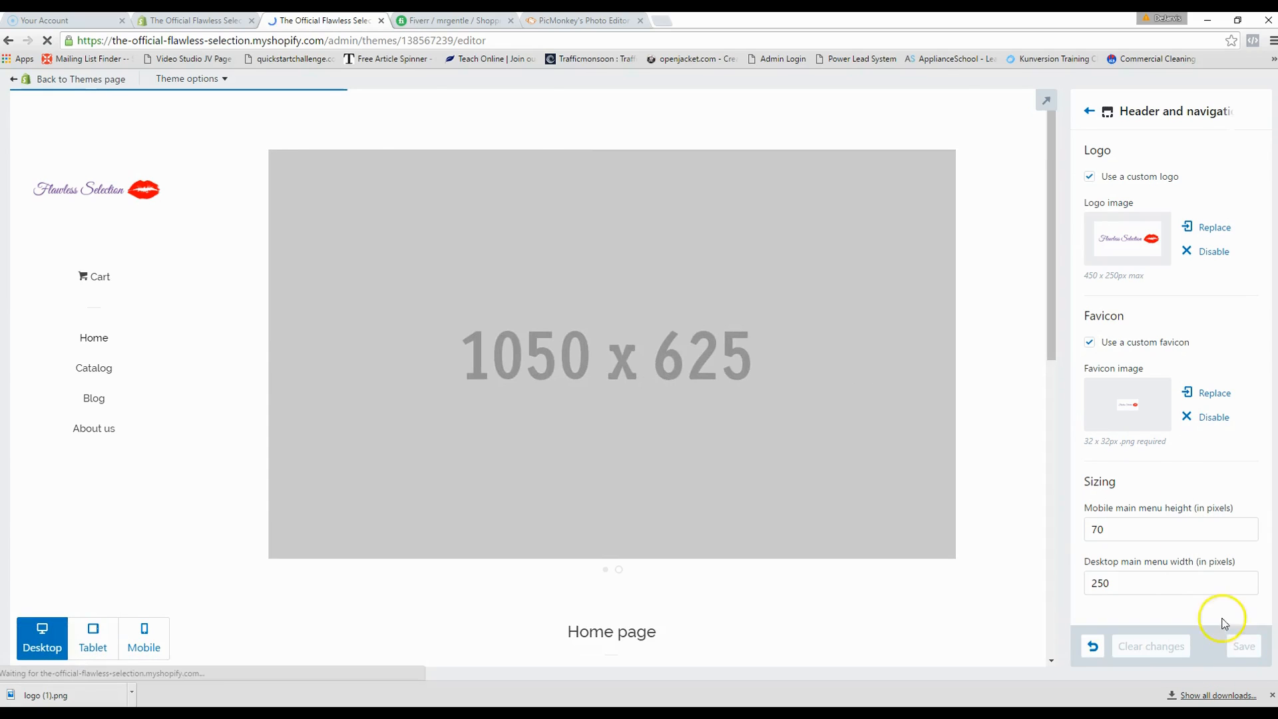
{"action": "left_click", "coordinate": [1088, 112]}
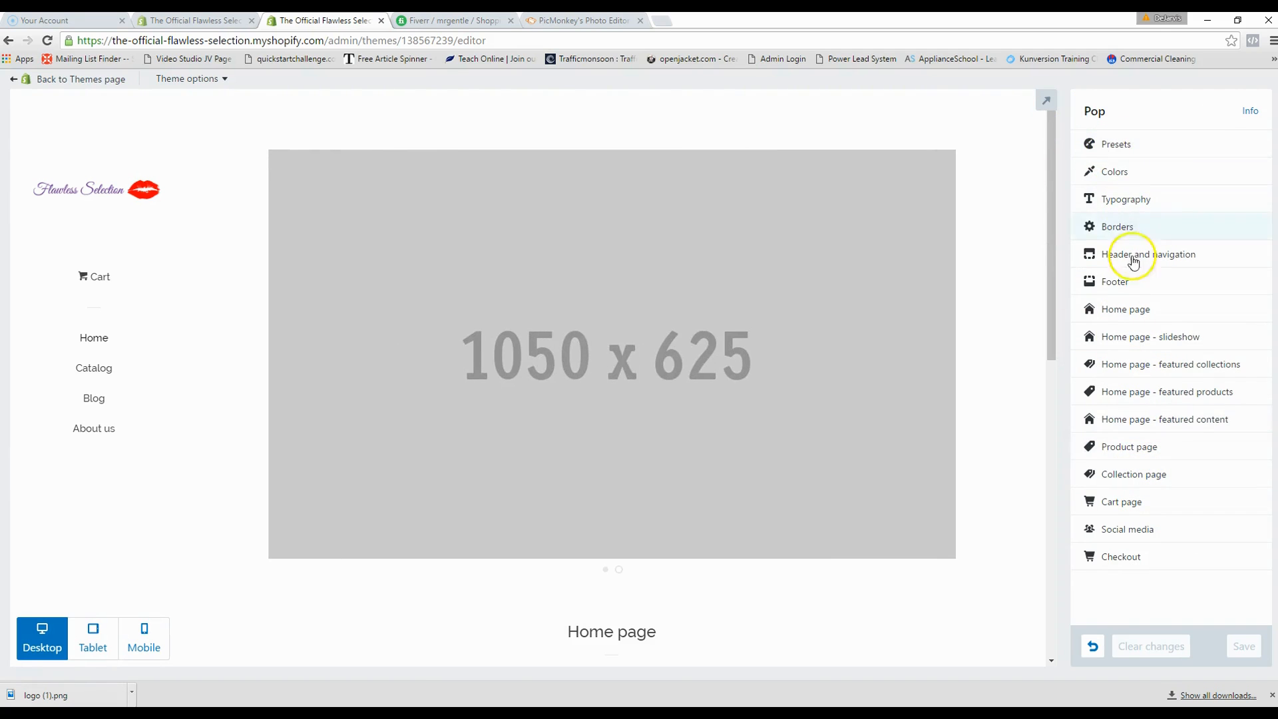
- Open Home page - slideshow and choose to replace Slide 1's image
{"action": "left_click", "coordinate": [1123, 341]}
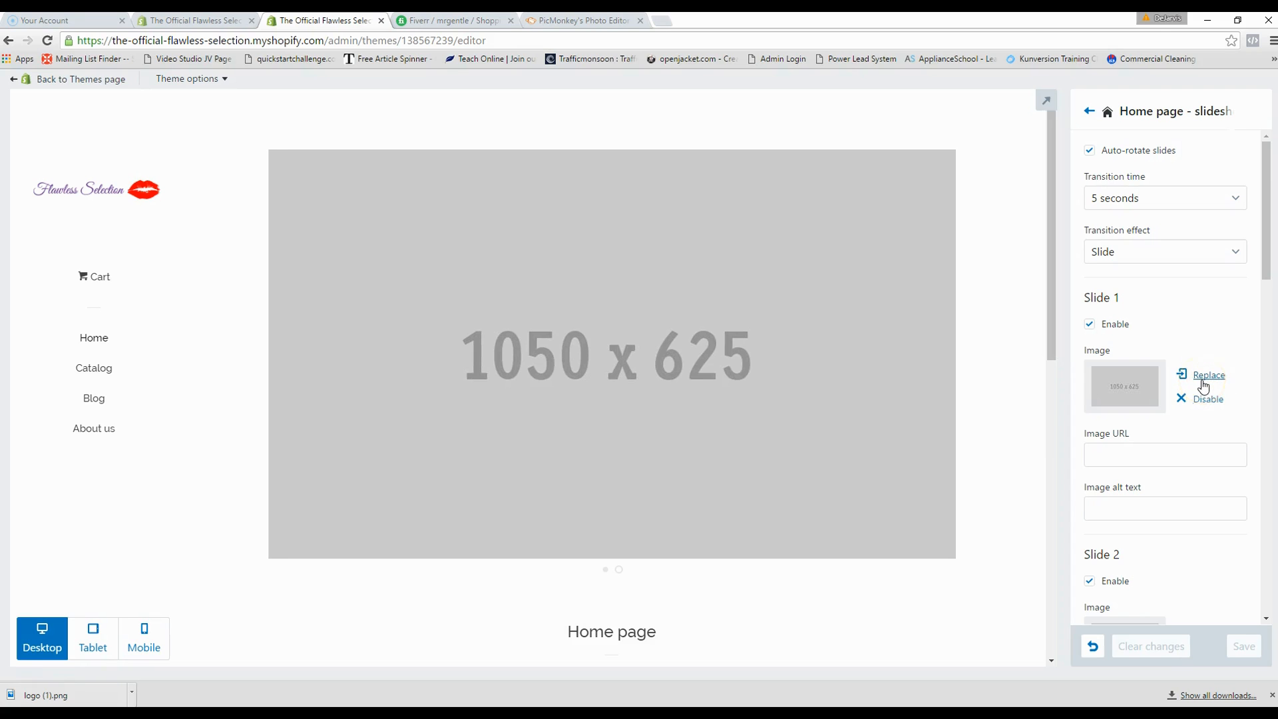
{"action": "left_click", "coordinate": [1204, 384]}
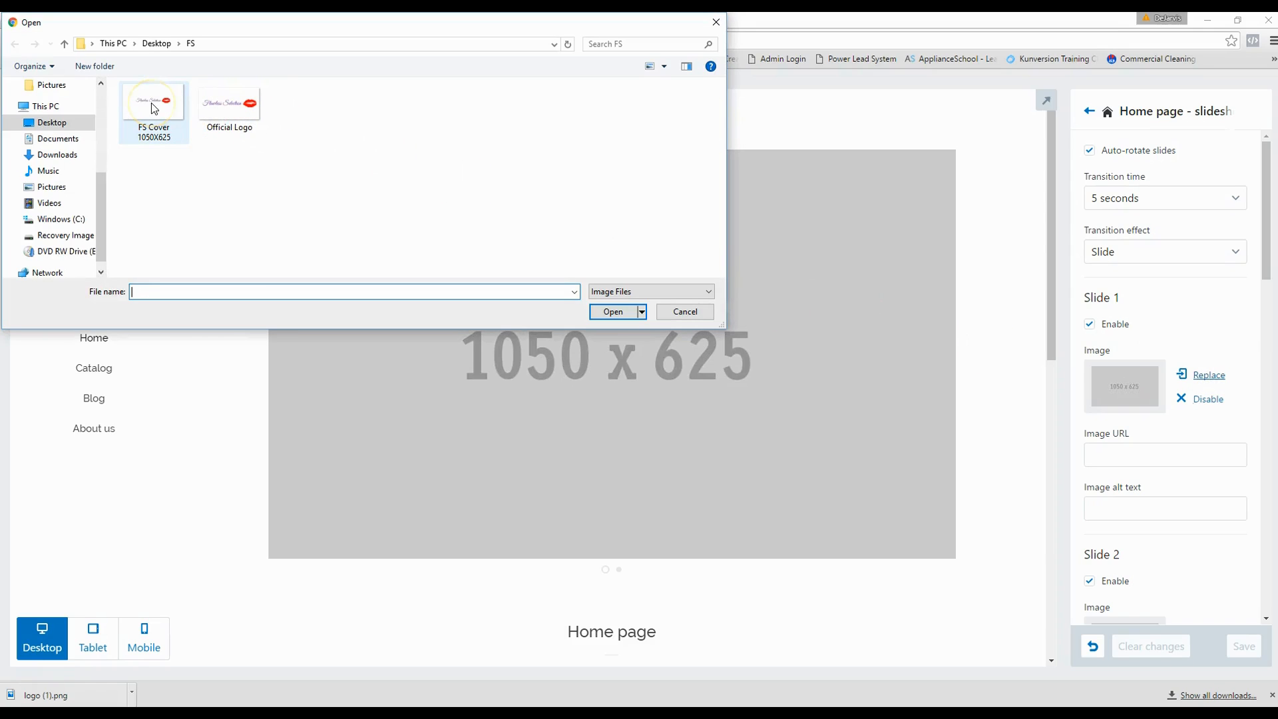
- Upload FS Cover 1050X625 as Slide 1's image
{"action": "double_click", "coordinate": [164, 144]}
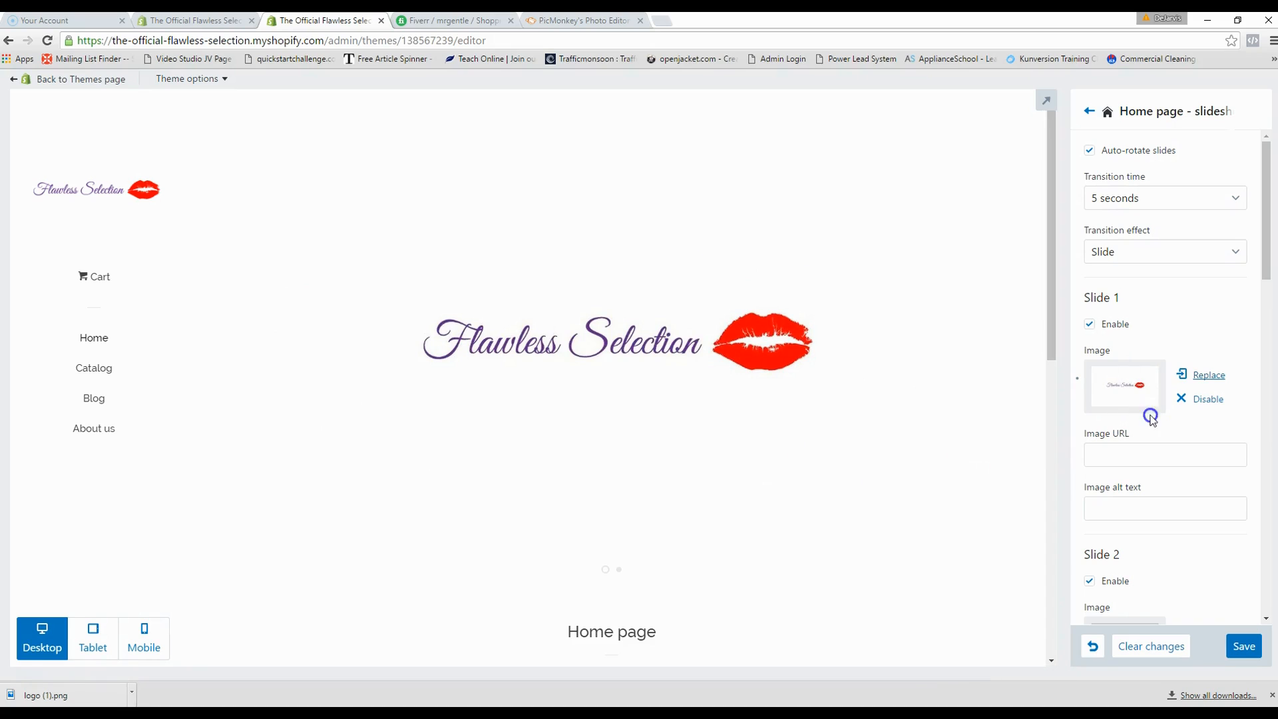
{"action": "scroll", "coordinate": [1158, 426], "scroll_direction": "down", "scroll_amount": 1}
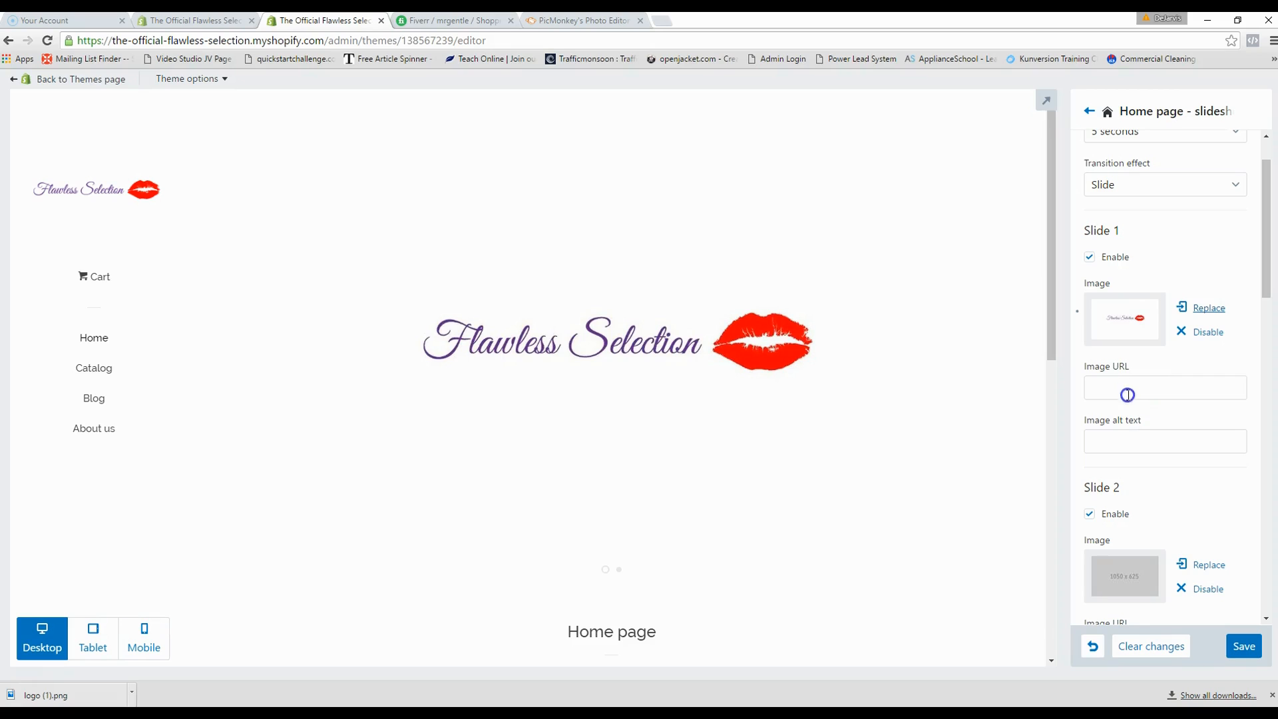
- Uncheck Enable on Slide 2 so only the Flawless Selection cover slide remains
{"action": "scroll", "coordinate": [1115, 443], "scroll_direction": "down", "scroll_amount": 1}
{"action": "scroll", "coordinate": [1147, 371], "scroll_direction": "down", "scroll_amount": 1}
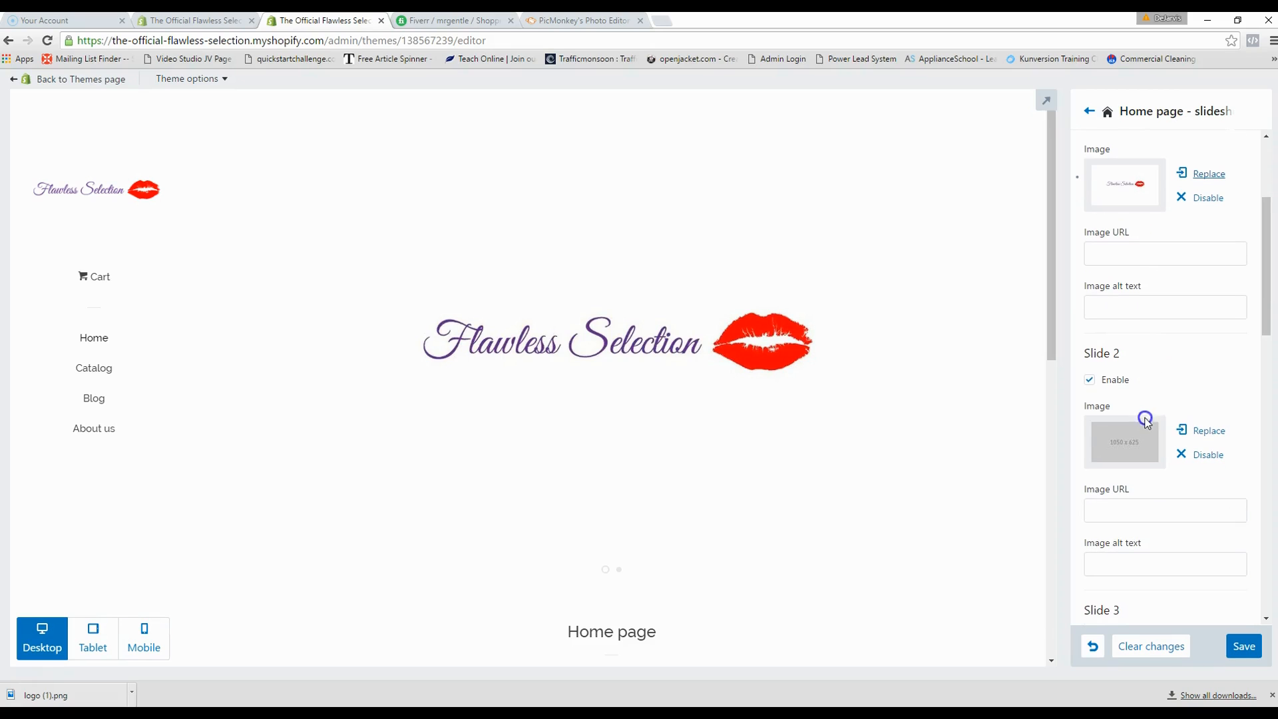
{"action": "left_click", "coordinate": [1089, 382]}
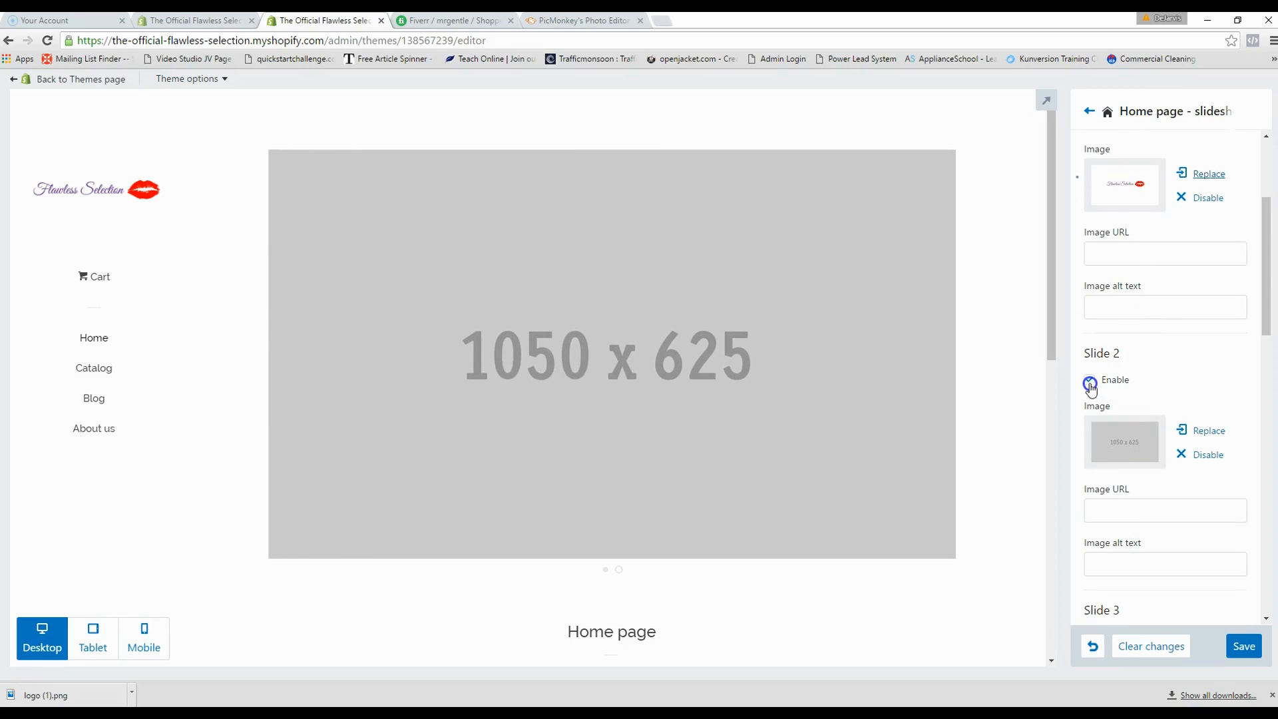
{"action": "left_click", "coordinate": [1090, 382]}
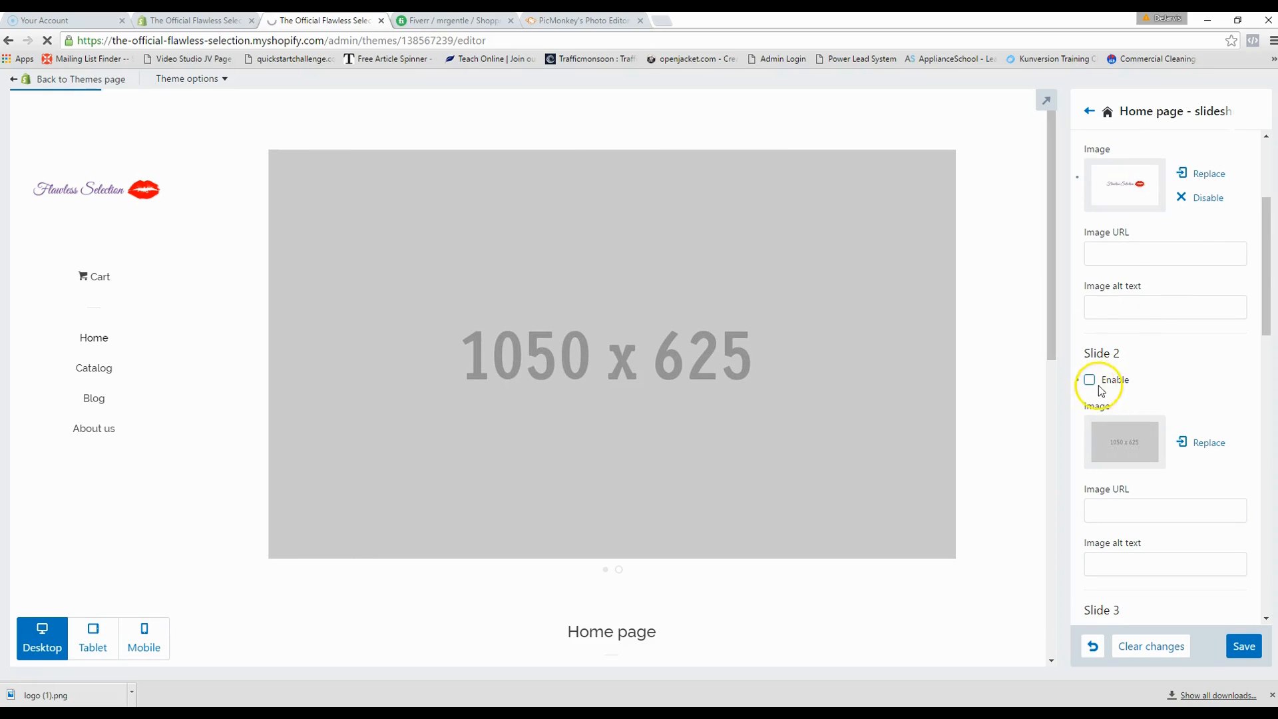
{"action": "left_click", "coordinate": [470, 334]}
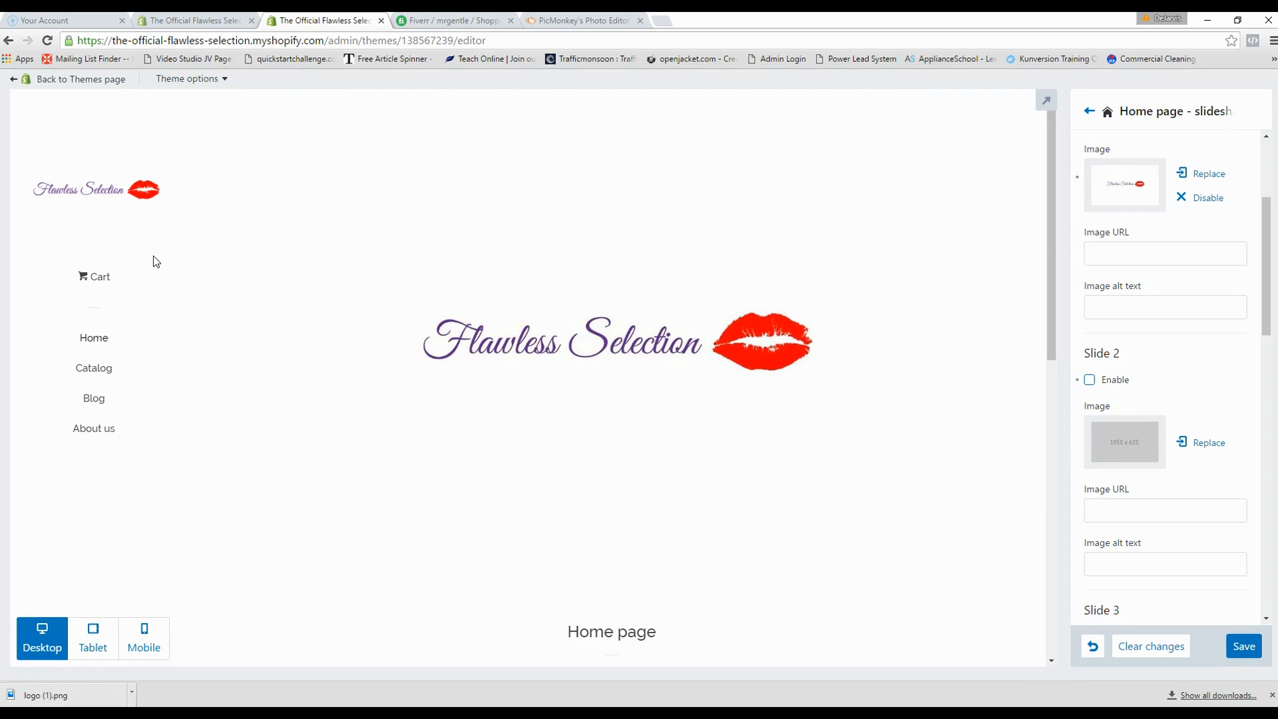
{"action": "scroll", "coordinate": [273, 306], "scroll_direction": "down", "scroll_amount": 3}
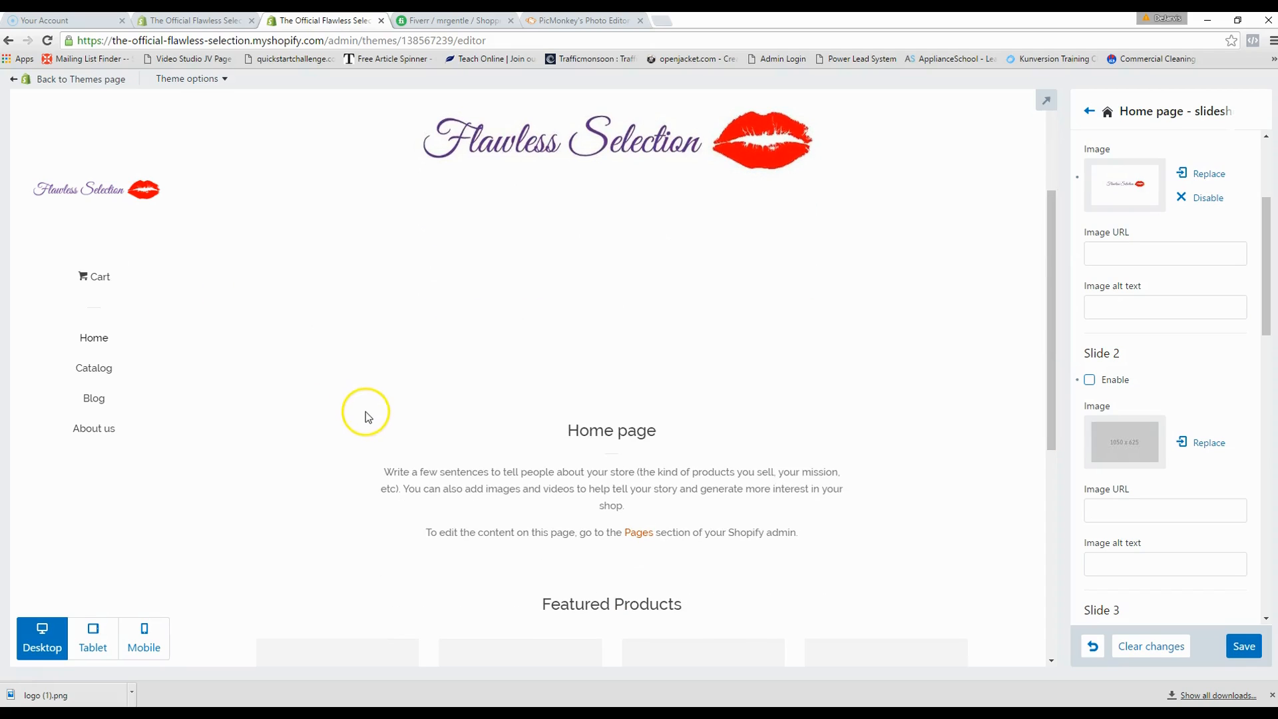
{"action": "scroll", "coordinate": [1201, 412], "scroll_direction": "down", "scroll_amount": 3}
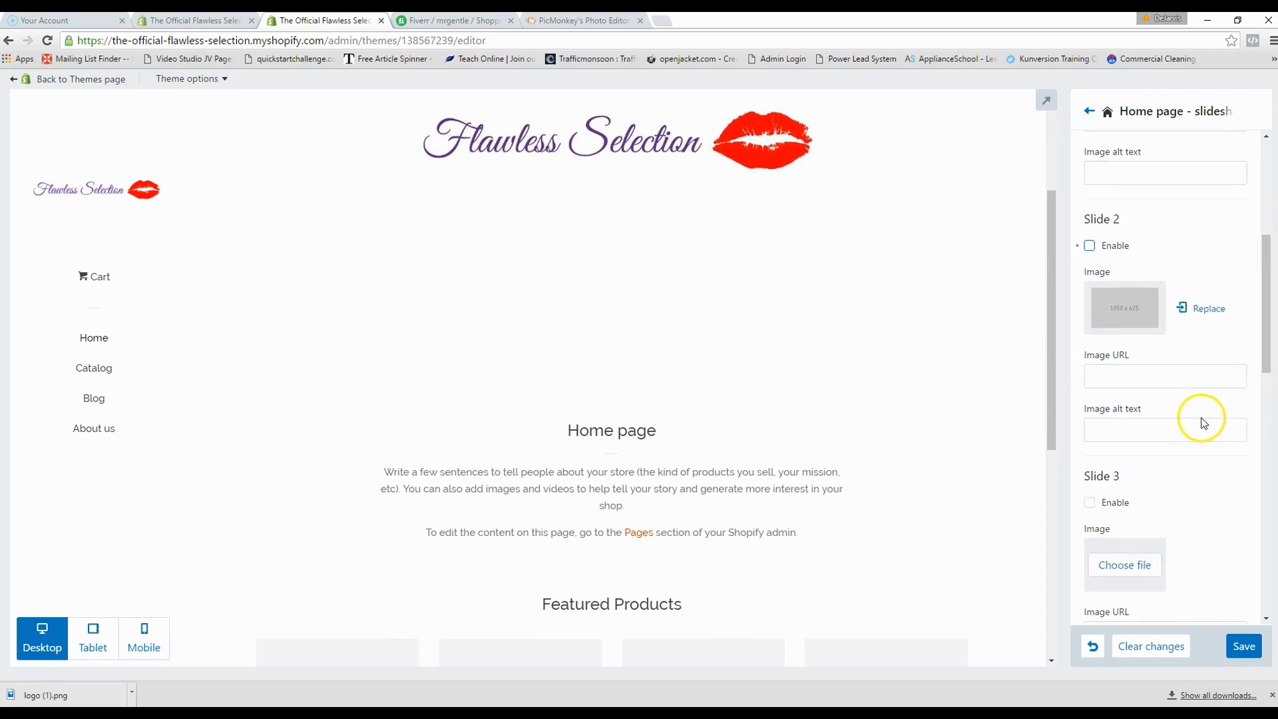
{"action": "scroll", "coordinate": [1188, 469], "scroll_direction": "down", "scroll_amount": 7}
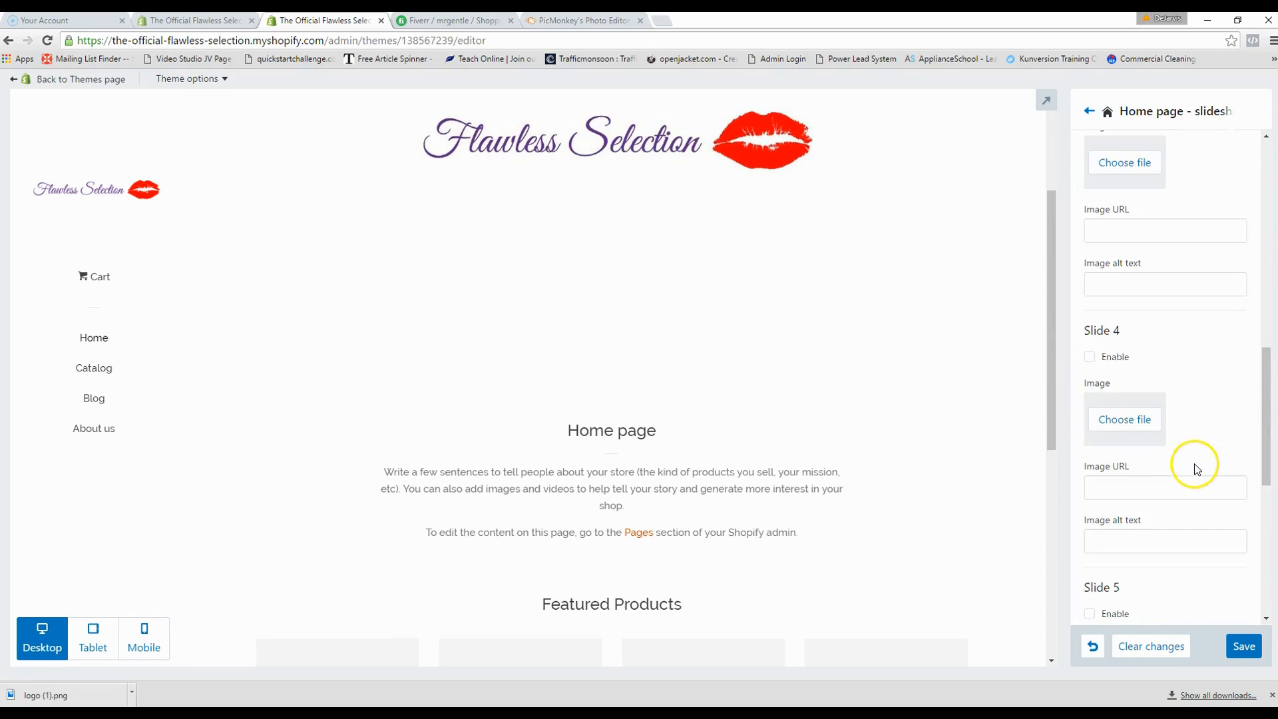
{"action": "scroll", "coordinate": [1199, 467], "scroll_direction": "up", "scroll_amount": 3}
{"action": "scroll", "coordinate": [1194, 492], "scroll_direction": "up", "scroll_amount": 1}
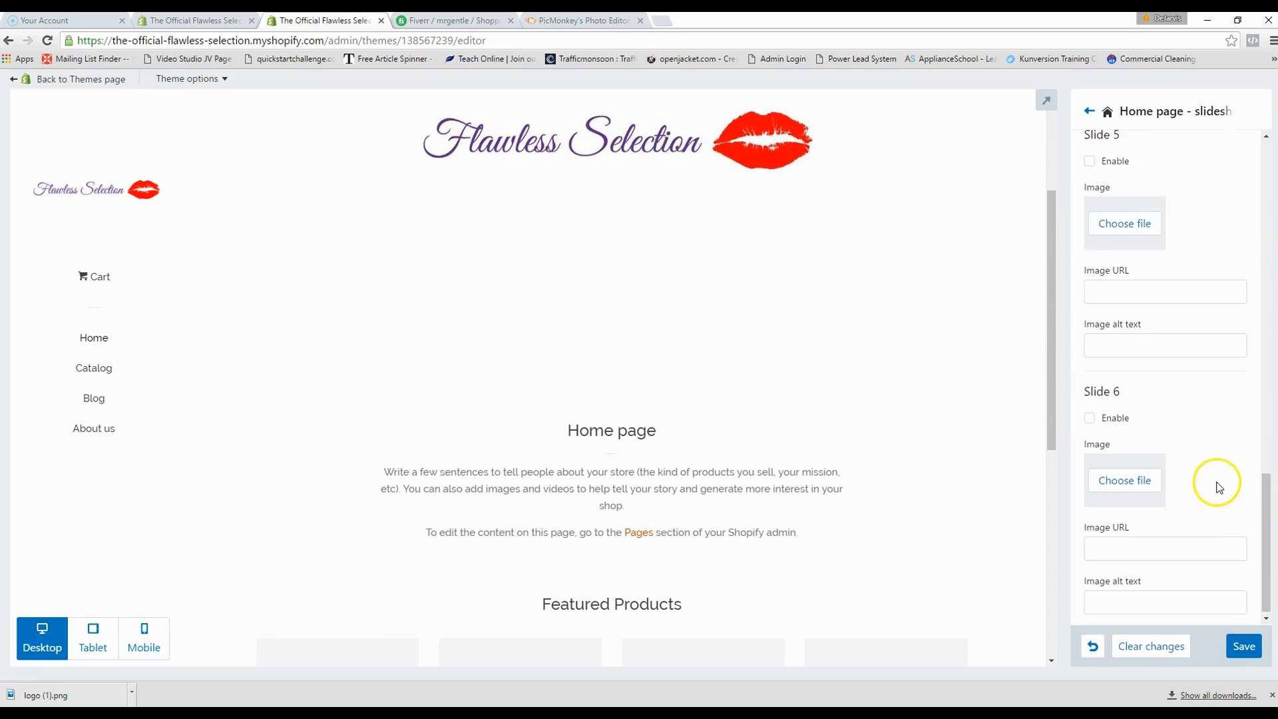
{"action": "scroll", "coordinate": [1188, 509], "scroll_direction": "up", "scroll_amount": 10}
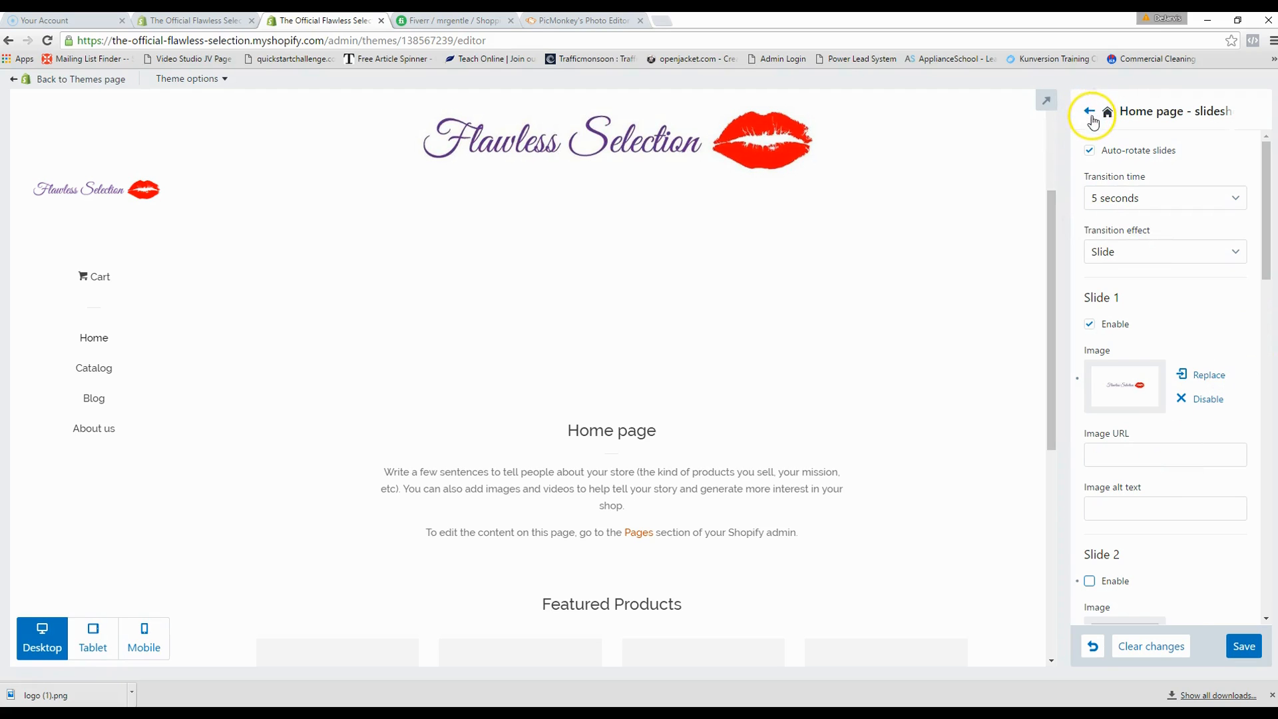
{"action": "left_click", "coordinate": [1090, 112]}
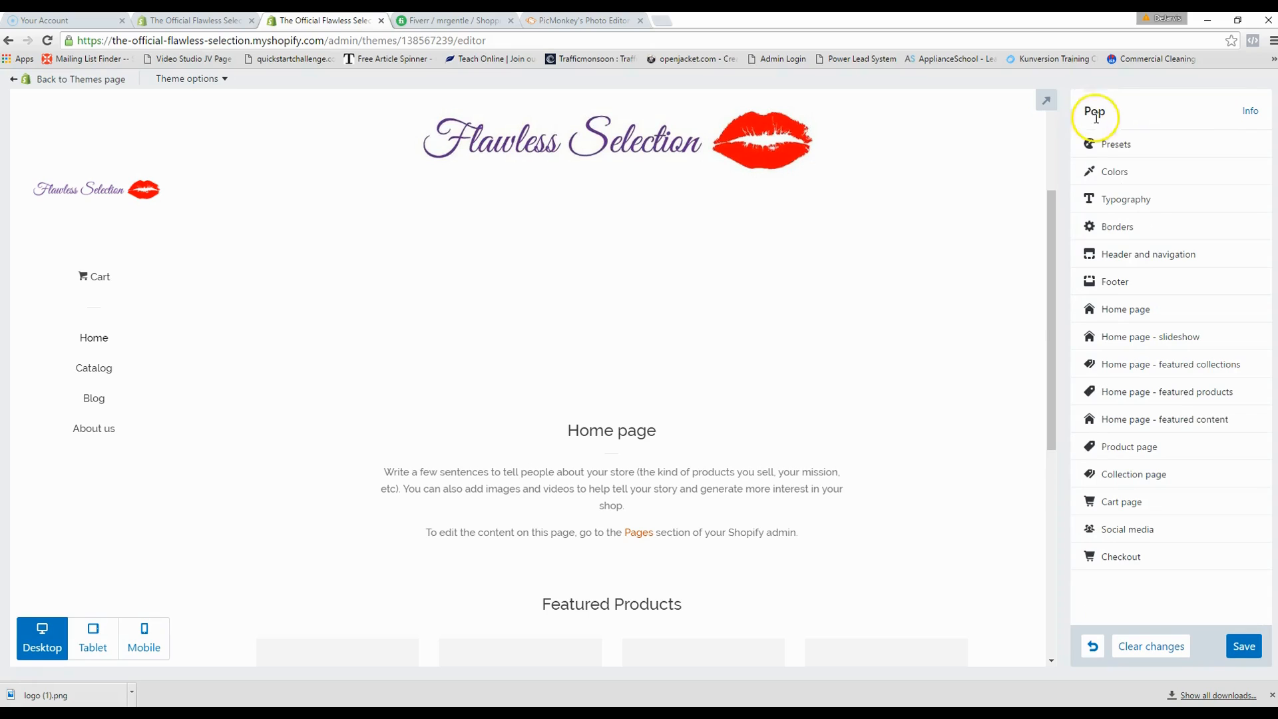
{"action": "left_click", "coordinate": [1140, 366]}
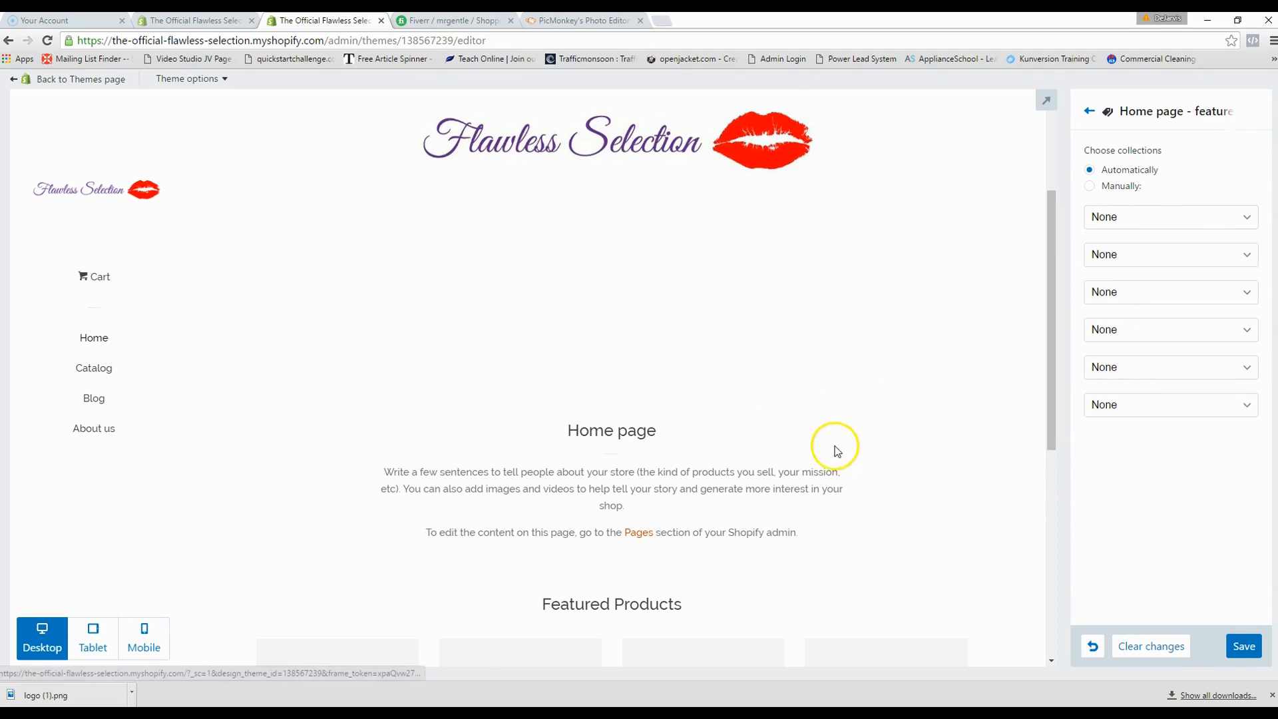
{"action": "scroll", "coordinate": [848, 450], "scroll_direction": "down", "scroll_amount": 1}
{"action": "scroll", "coordinate": [963, 404], "scroll_direction": "up", "scroll_amount": 2}
{"action": "scroll", "coordinate": [965, 403], "scroll_direction": "up", "scroll_amount": 1}
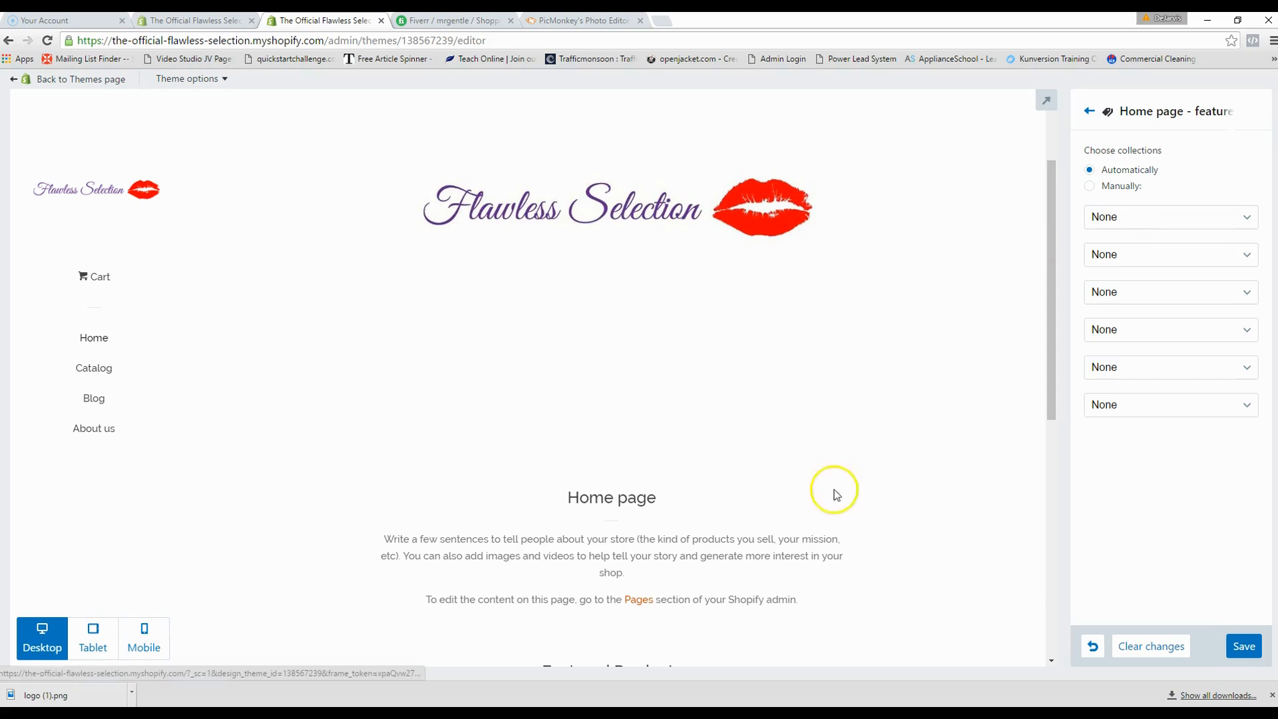
{"action": "scroll", "coordinate": [833, 490], "scroll_direction": "down", "scroll_amount": 2}
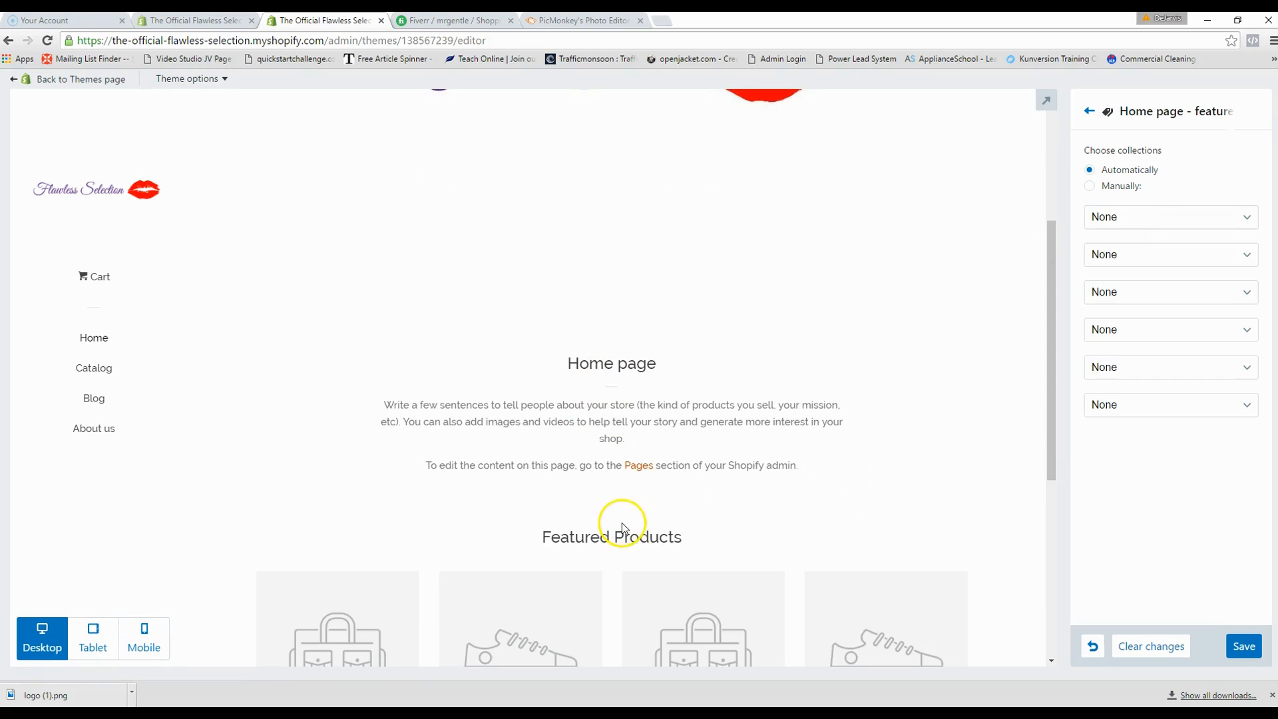
{"action": "left_click", "coordinate": [1085, 116]}
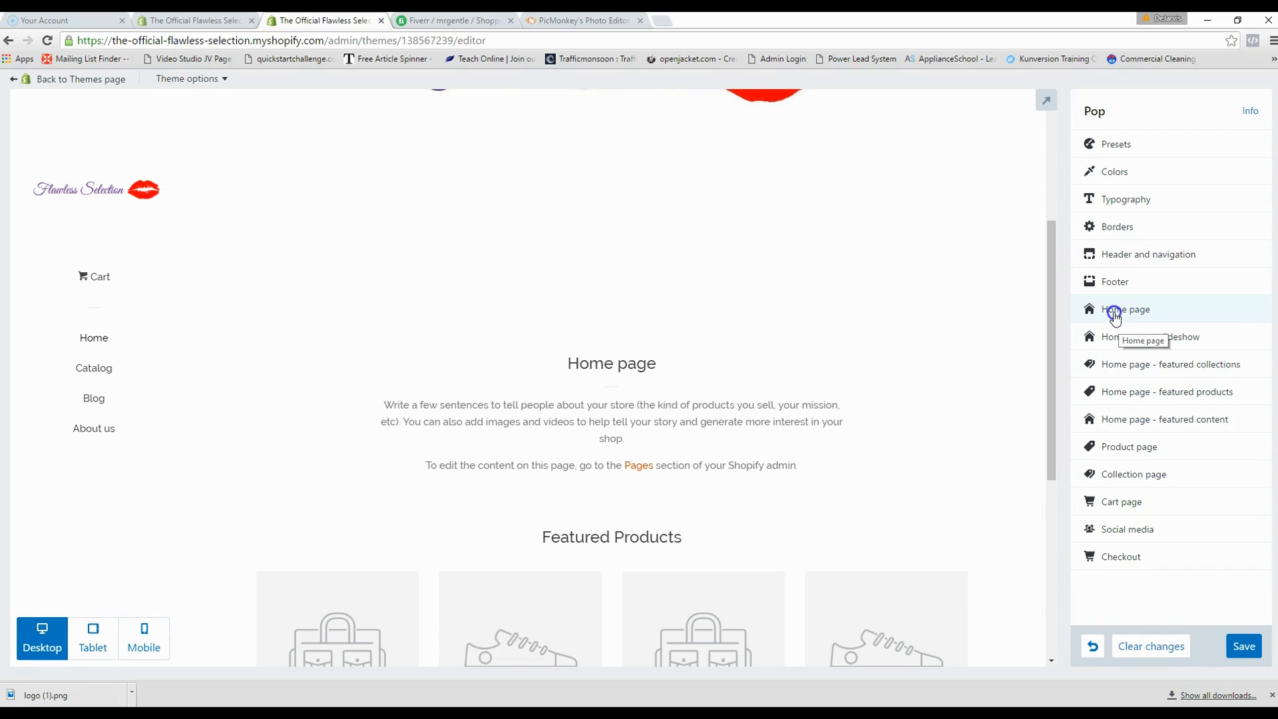
- In Home page section order, keep Slideshow first and set Section 2 to Featured products
{"action": "left_click", "coordinate": [1115, 313]}
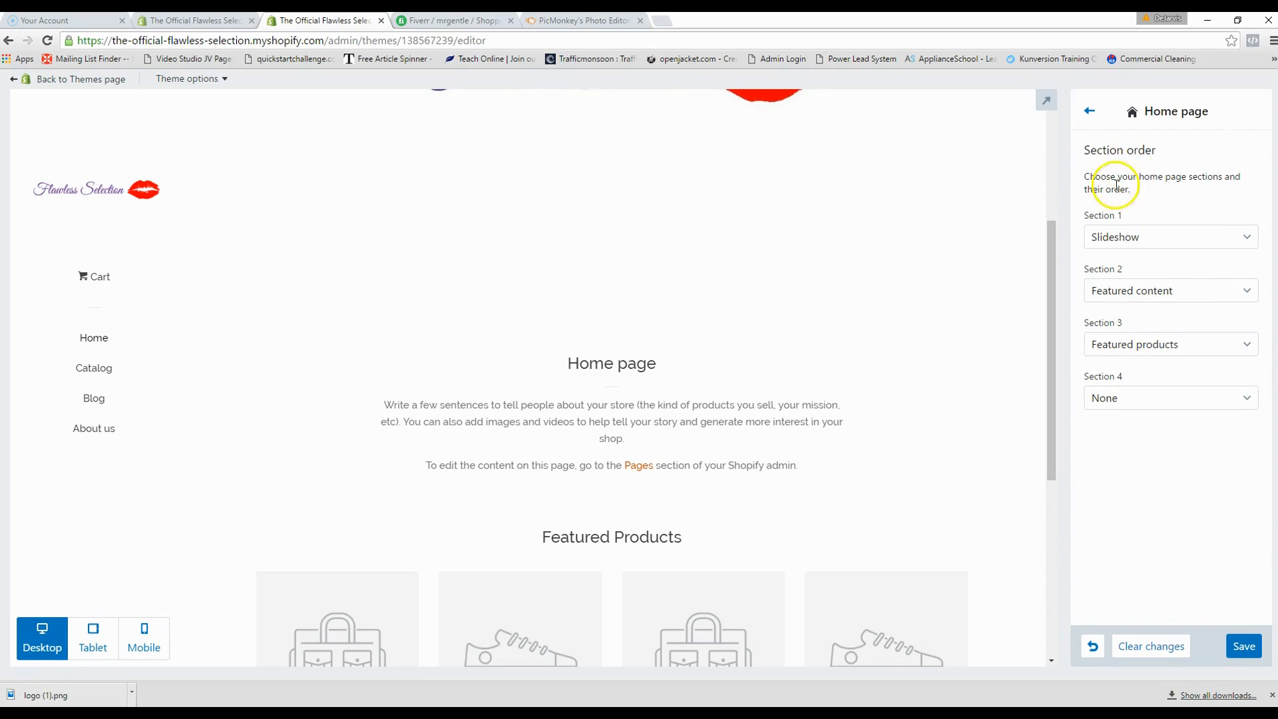
{"action": "scroll", "coordinate": [819, 305], "scroll_direction": "up", "scroll_amount": 4}
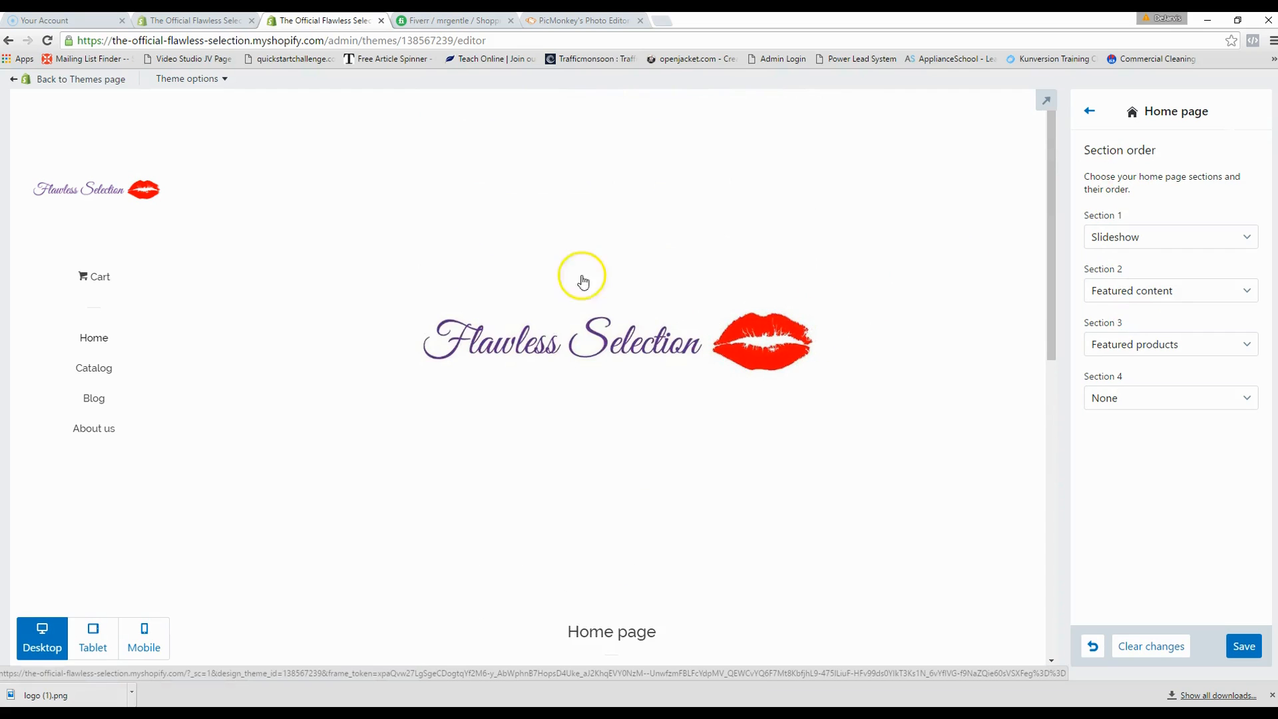
{"action": "left_click", "coordinate": [1138, 236]}
{"action": "left_click", "coordinate": [1154, 212]}
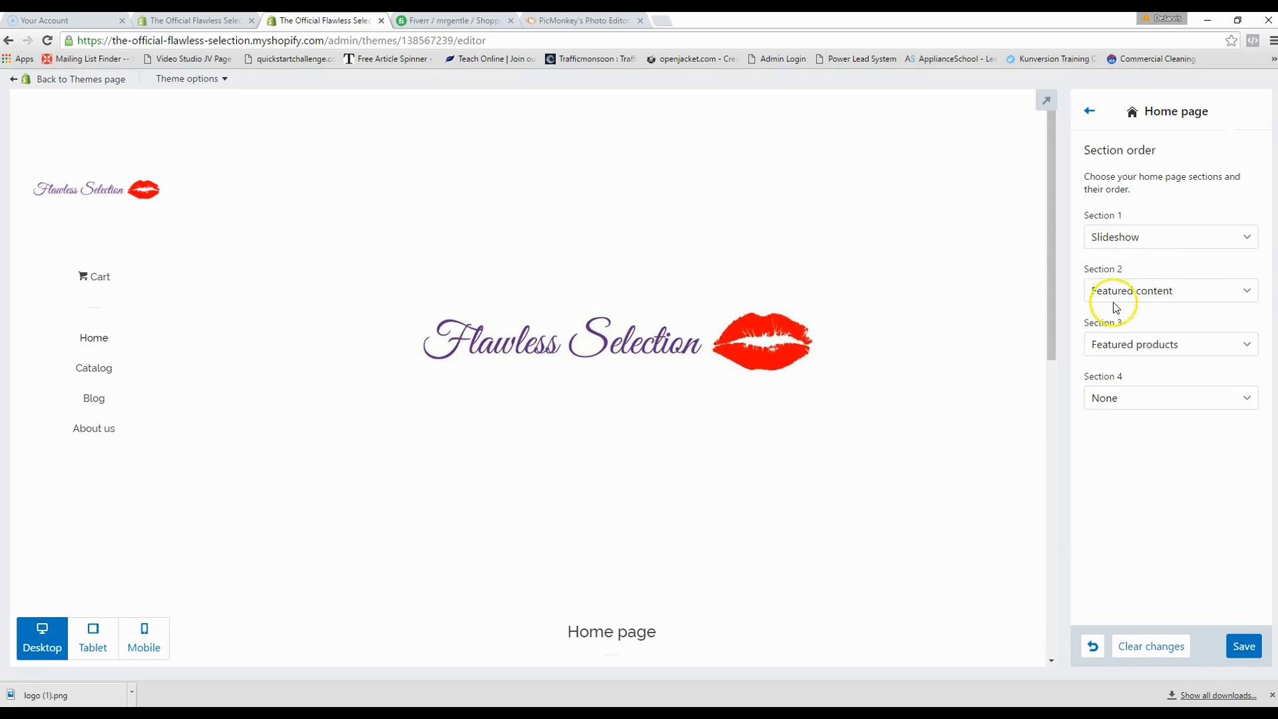
{"action": "scroll", "coordinate": [765, 466], "scroll_direction": "down", "scroll_amount": 3}
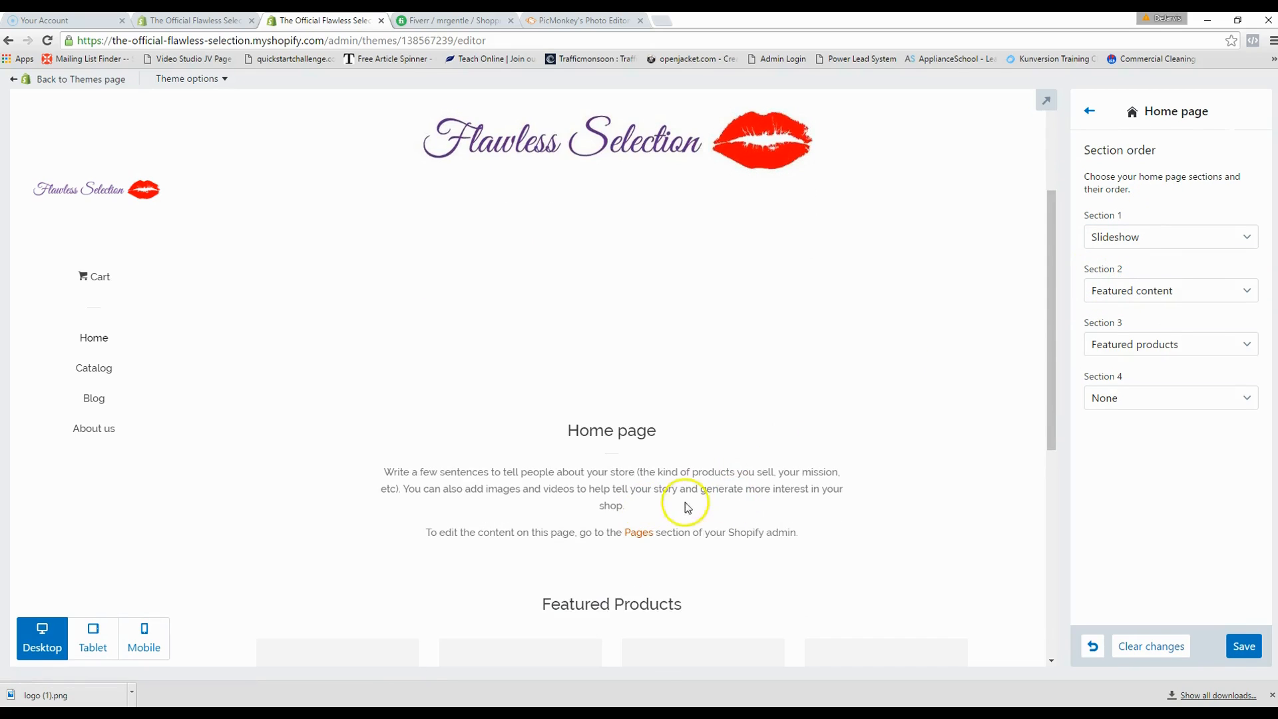
{"action": "left_click", "coordinate": [1123, 294]}
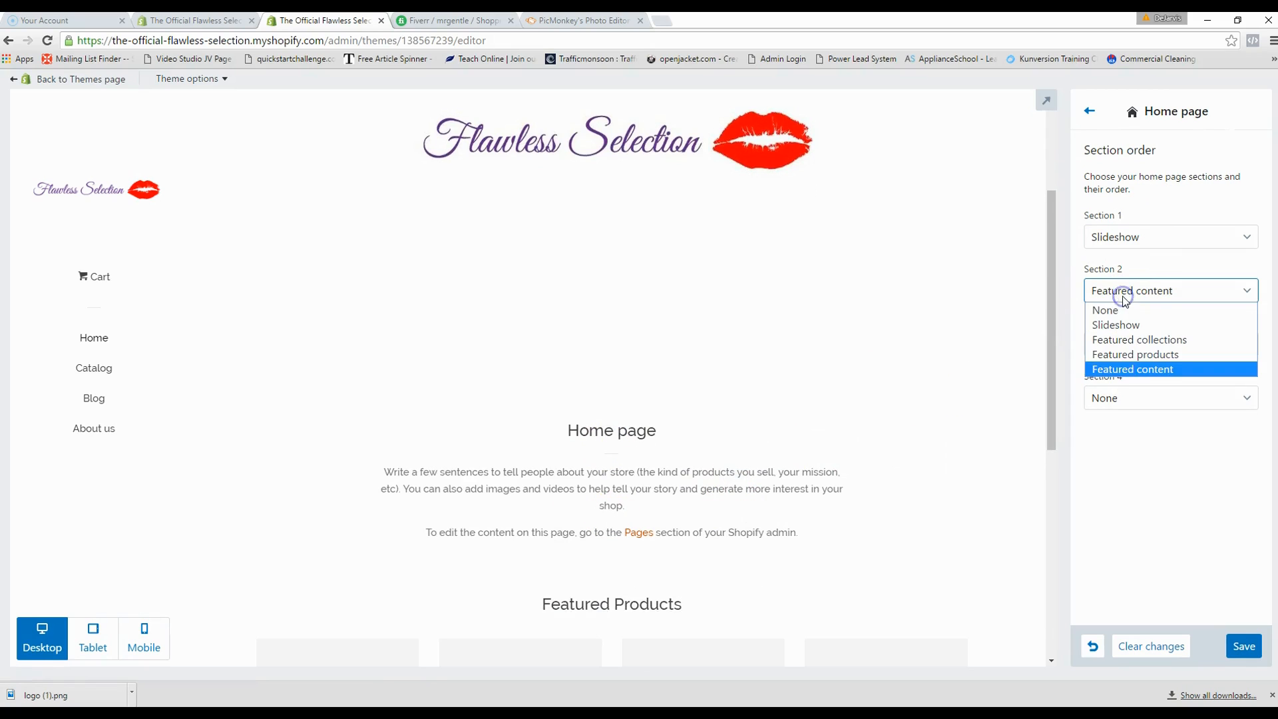
{"action": "left_click", "coordinate": [1135, 354]}
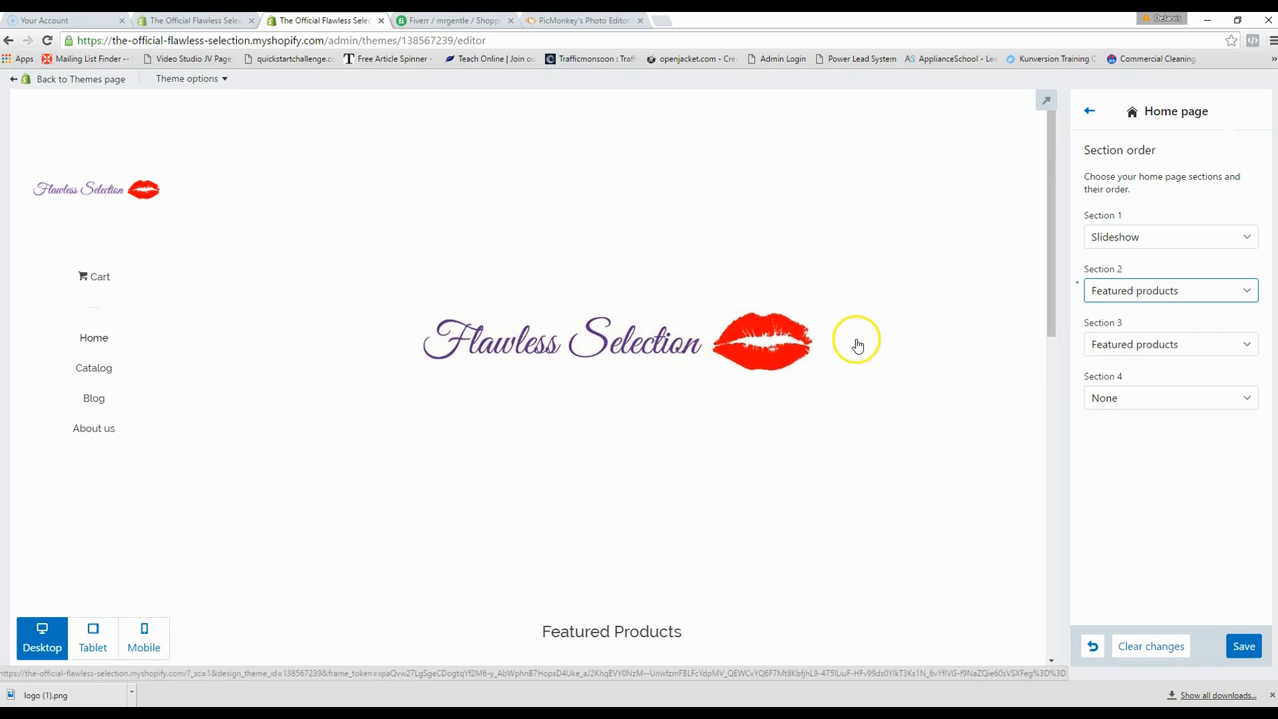
- Set Section 3 to Featured collections
{"action": "scroll", "coordinate": [894, 372], "scroll_direction": "down", "scroll_amount": 1}
{"action": "scroll", "coordinate": [894, 371], "scroll_direction": "down", "scroll_amount": 5}
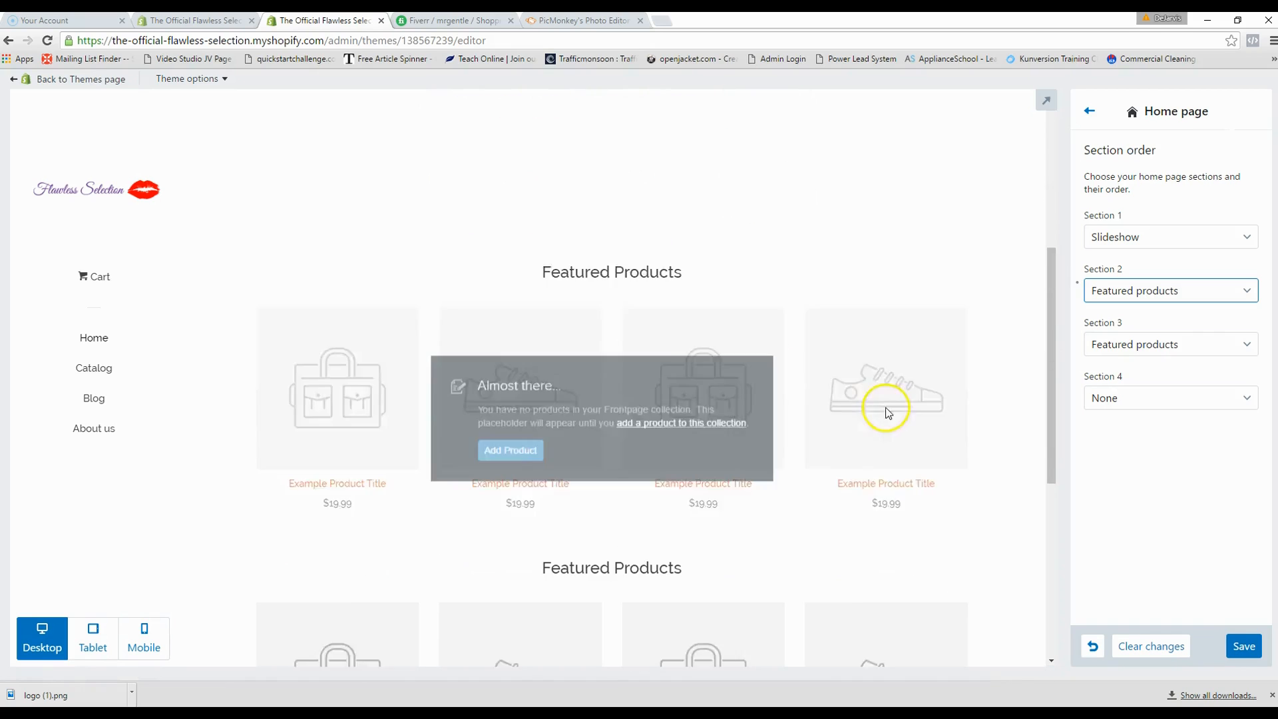
{"action": "left_click", "coordinate": [1158, 343]}
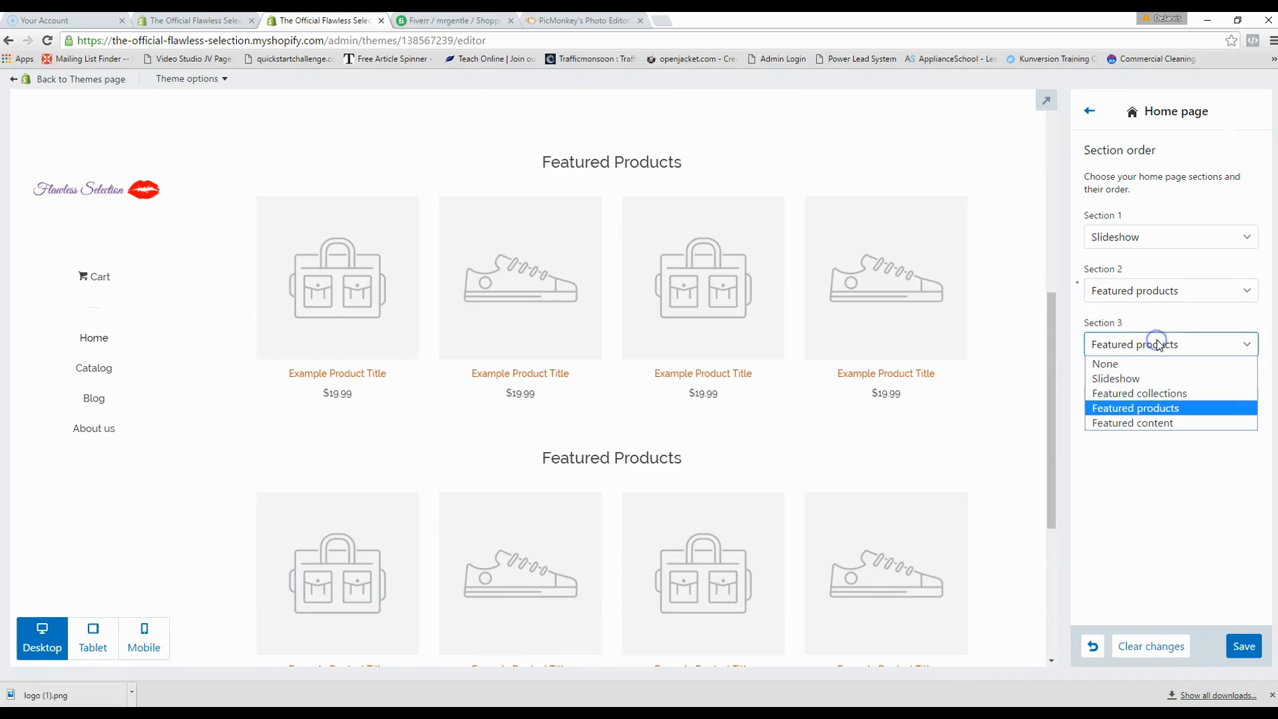
{"action": "left_click", "coordinate": [1170, 393]}
{"action": "mouse_move", "coordinate": [885, 386]}
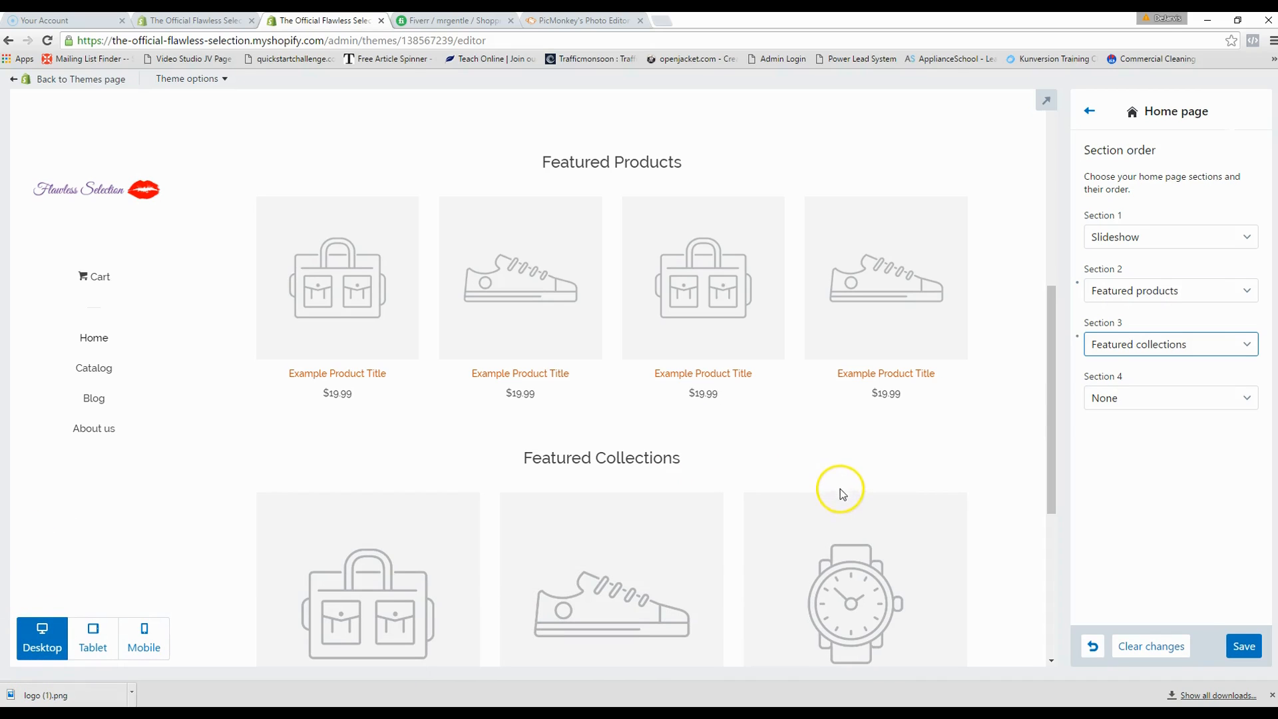
{"action": "scroll", "coordinate": [844, 473], "scroll_direction": "down", "scroll_amount": 3}
{"action": "scroll", "coordinate": [867, 461], "scroll_direction": "down", "scroll_amount": 5}
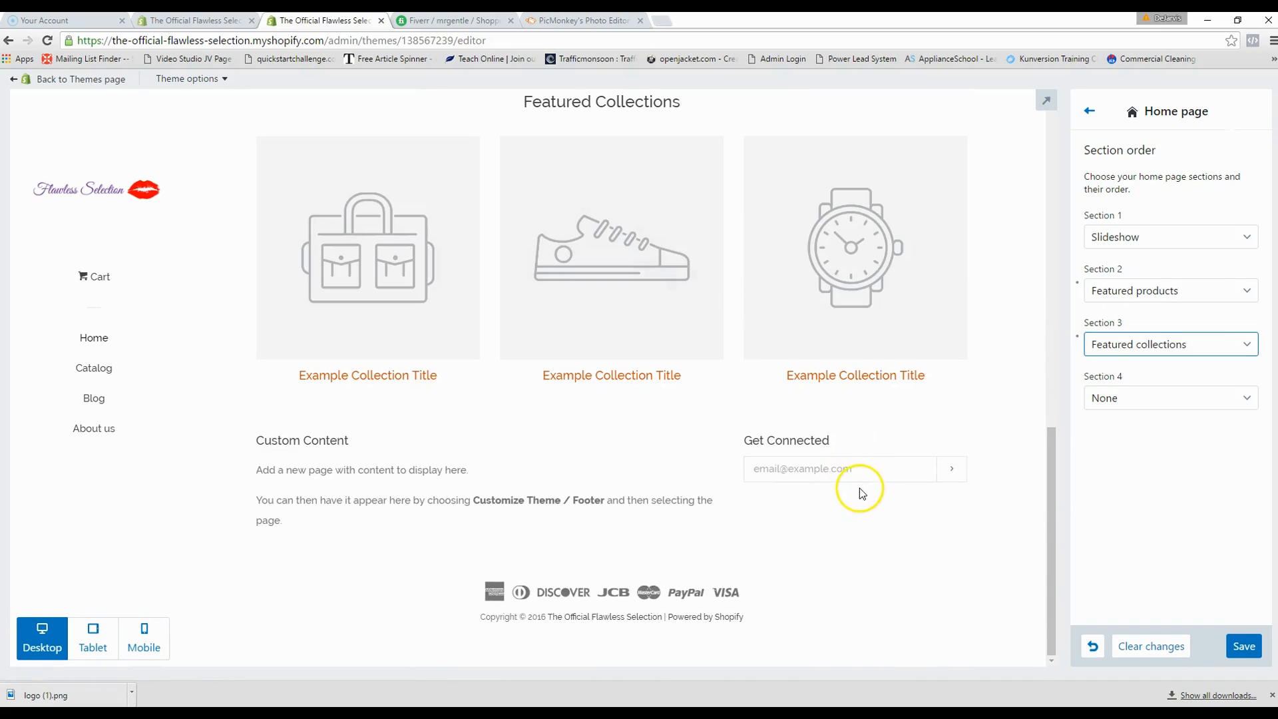
{"action": "scroll", "coordinate": [950, 493], "scroll_direction": "up", "scroll_amount": 5}
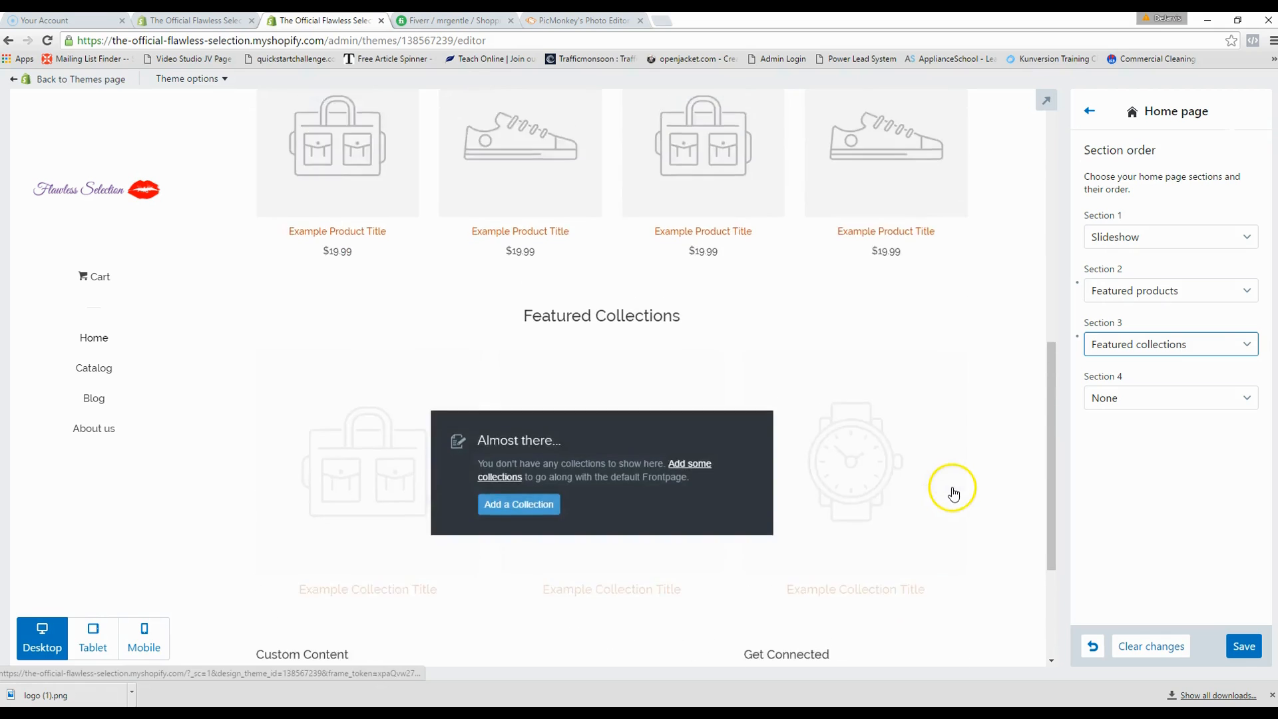
{"action": "scroll", "coordinate": [956, 493], "scroll_direction": "up", "scroll_amount": 5}
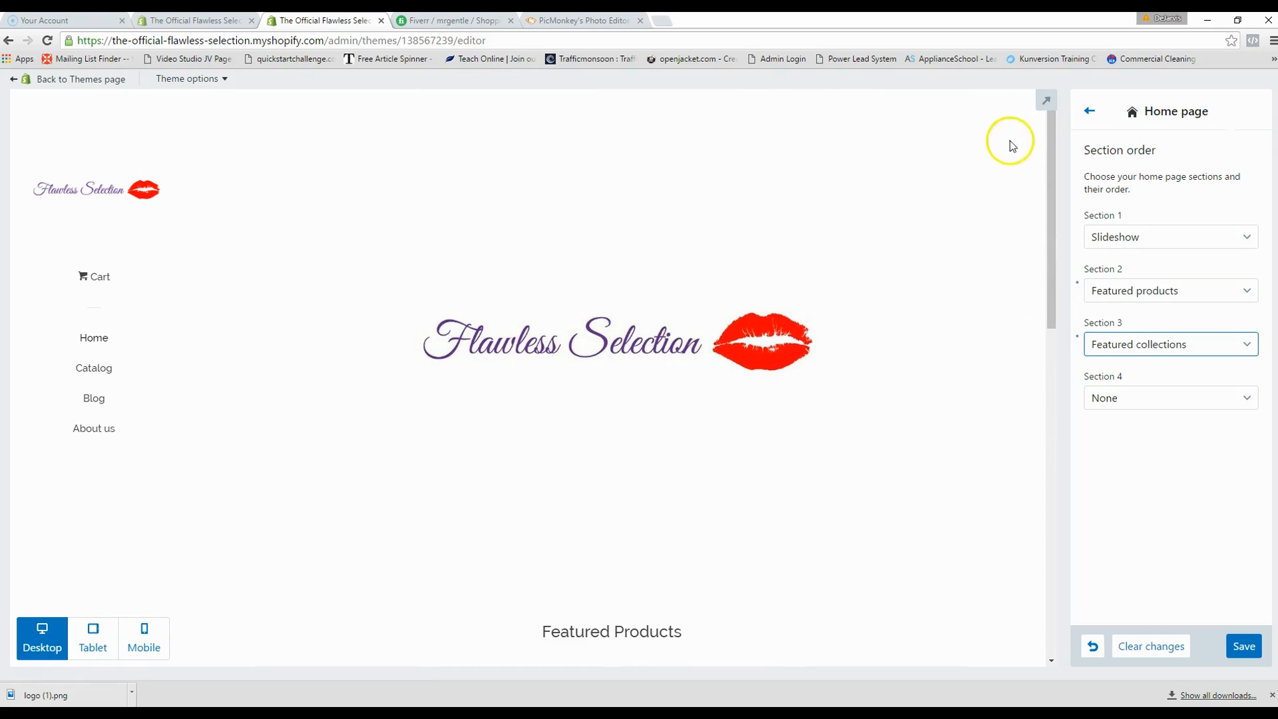
- Review the Social media account fields, then go back to the full Pop settings list
{"action": "left_click", "coordinate": [1092, 115]}
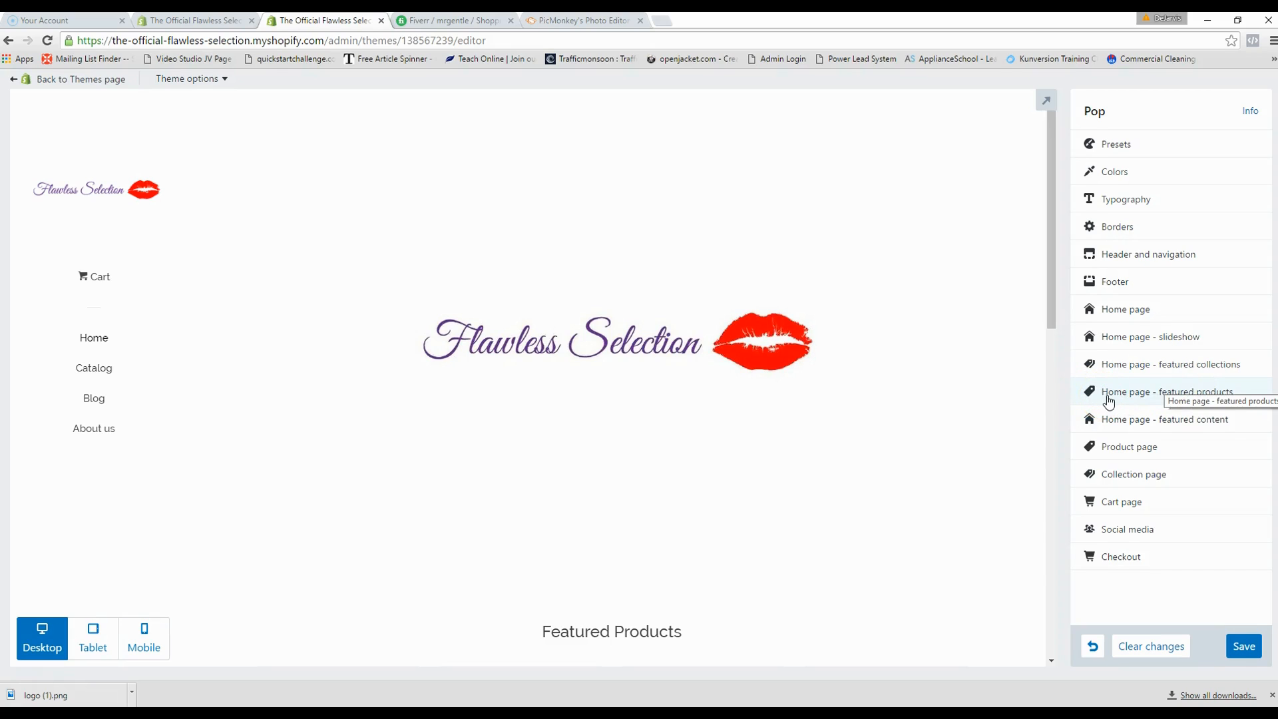
{"action": "left_click", "coordinate": [1148, 536]}
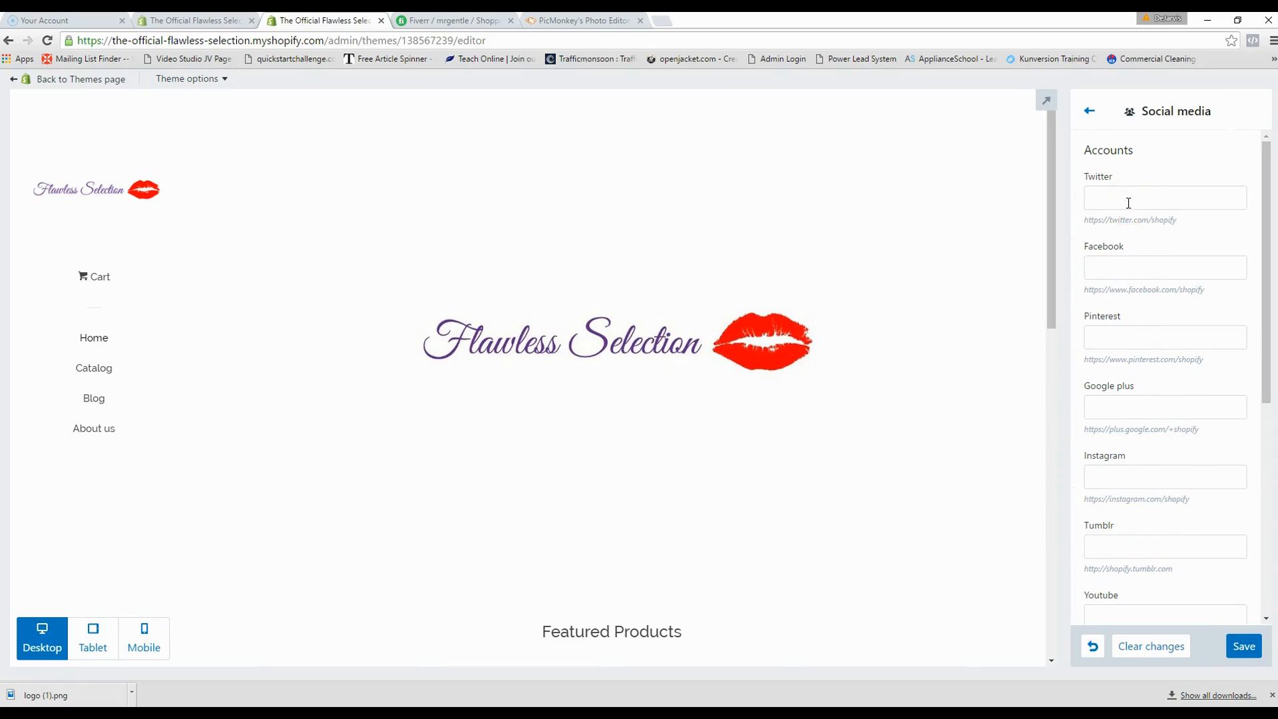
{"action": "scroll", "coordinate": [1170, 439], "scroll_direction": "down", "scroll_amount": 2}
{"action": "scroll", "coordinate": [1172, 452], "scroll_direction": "up", "scroll_amount": 2}
{"action": "left_click", "coordinate": [1091, 112]}
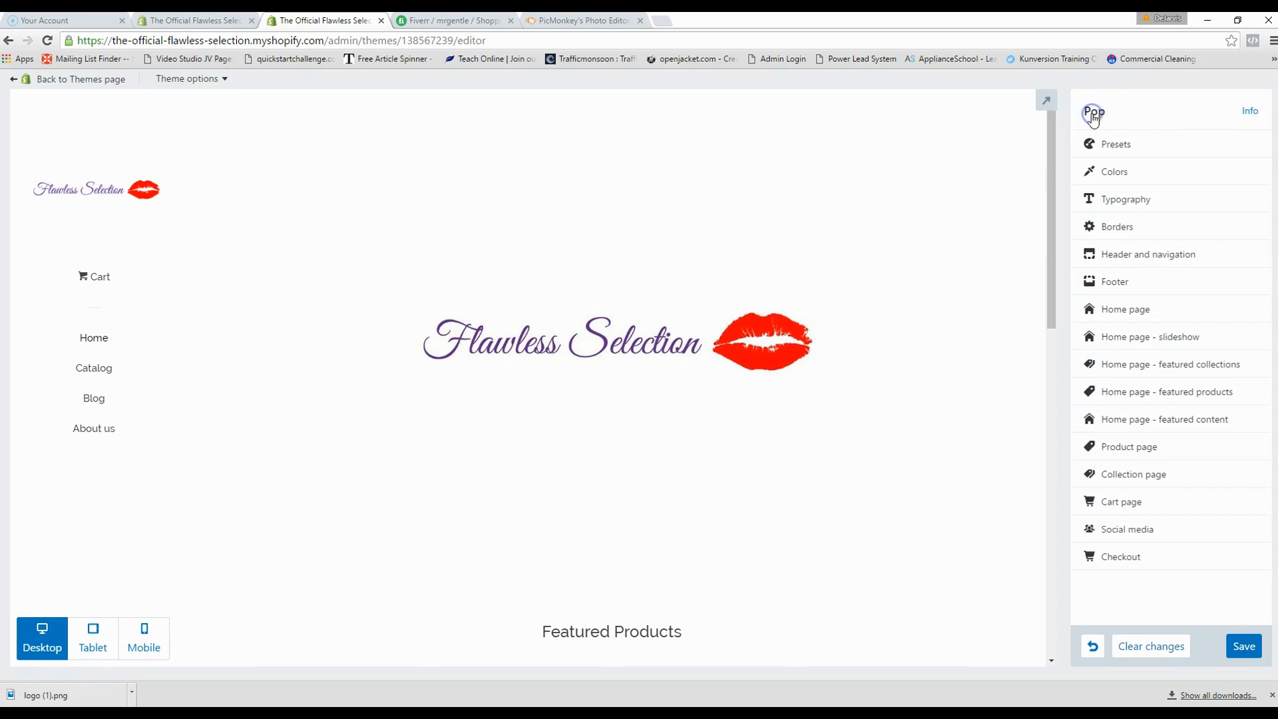
{"action": "scroll", "coordinate": [732, 399], "scroll_direction": "down", "scroll_amount": 2}
{"action": "scroll", "coordinate": [732, 399], "scroll_direction": "down", "scroll_amount": 3}
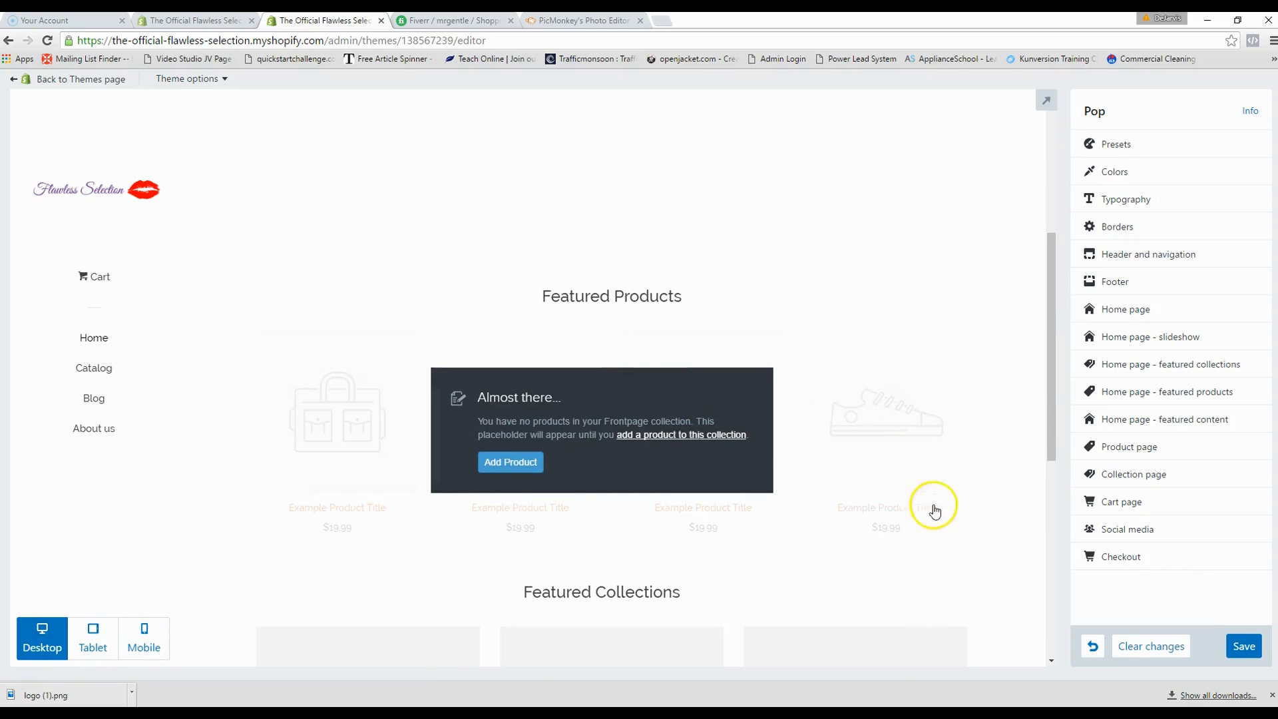
{"action": "scroll", "coordinate": [818, 340], "scroll_direction": "up", "scroll_amount": 5}
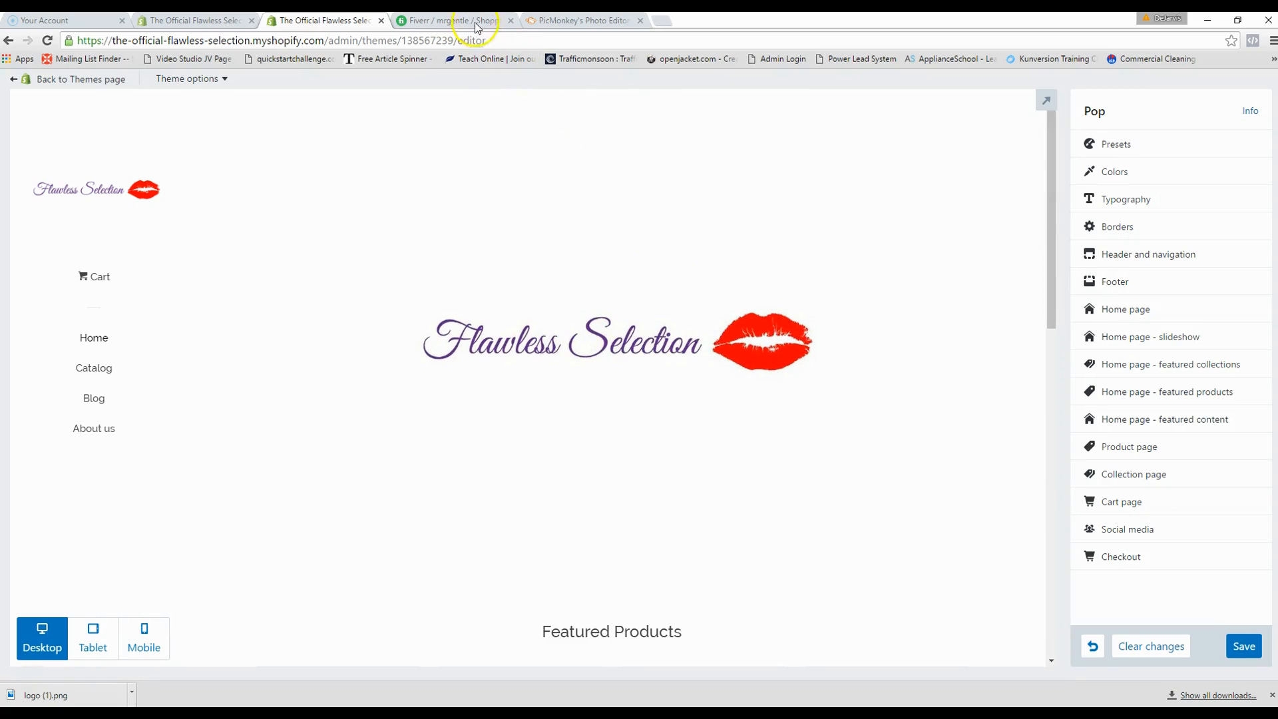
- Stay in the editor when warned about unsaved changes and save the homepage theme changes
{"action": "left_click", "coordinate": [22, 81]}
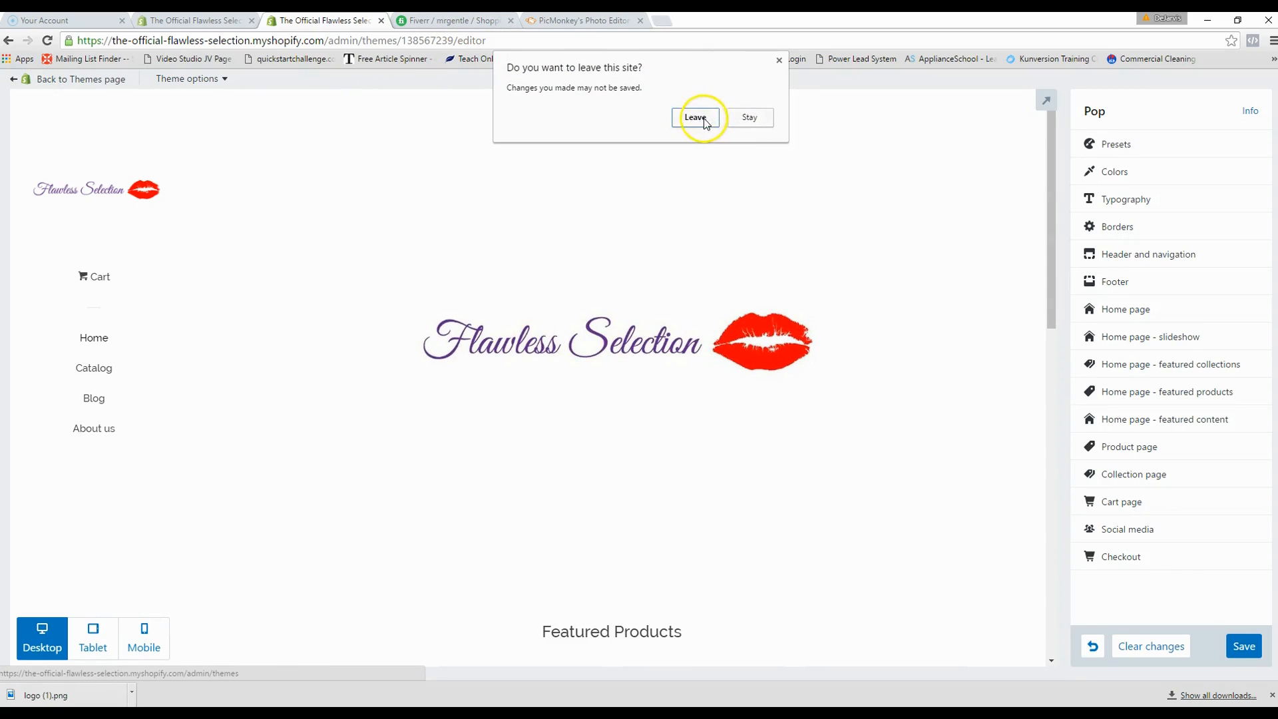
{"action": "left_click", "coordinate": [737, 122]}
{"action": "left_click", "coordinate": [1246, 648]}
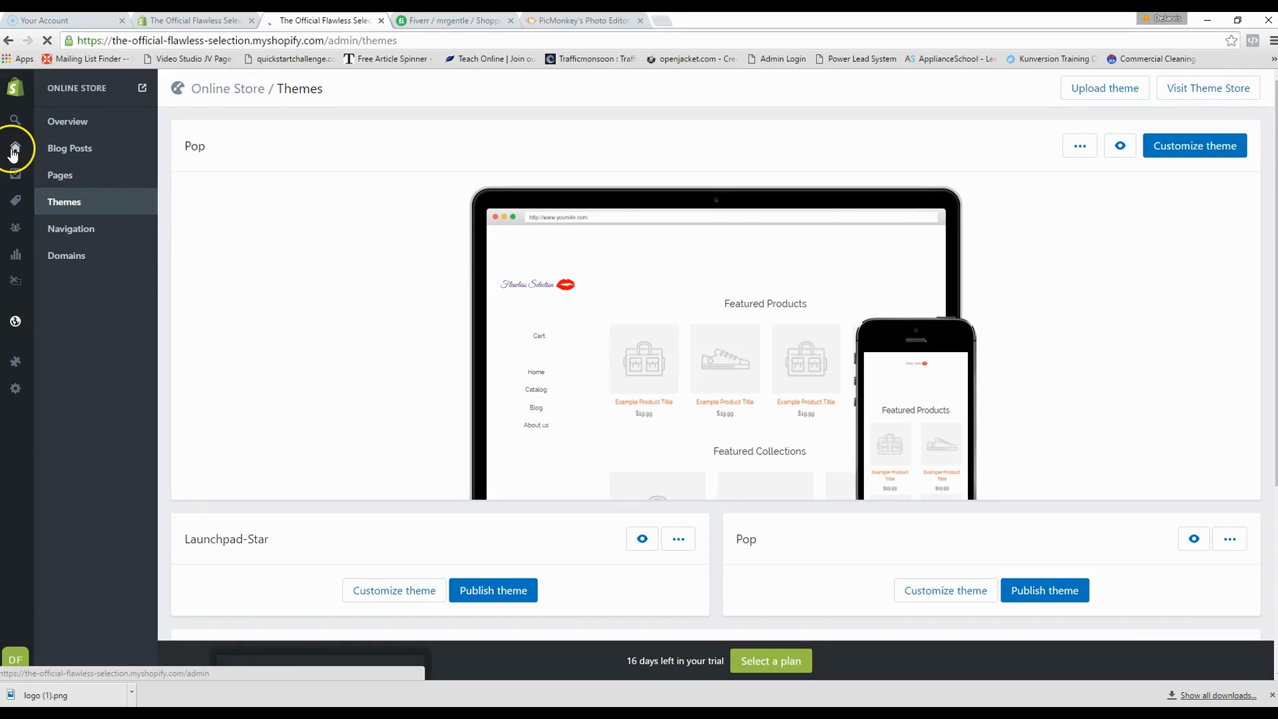
- Go to the admin Home dashboard and view the storefront's Opening Soon password page
{"action": "mouse_move", "coordinate": [15, 152]}
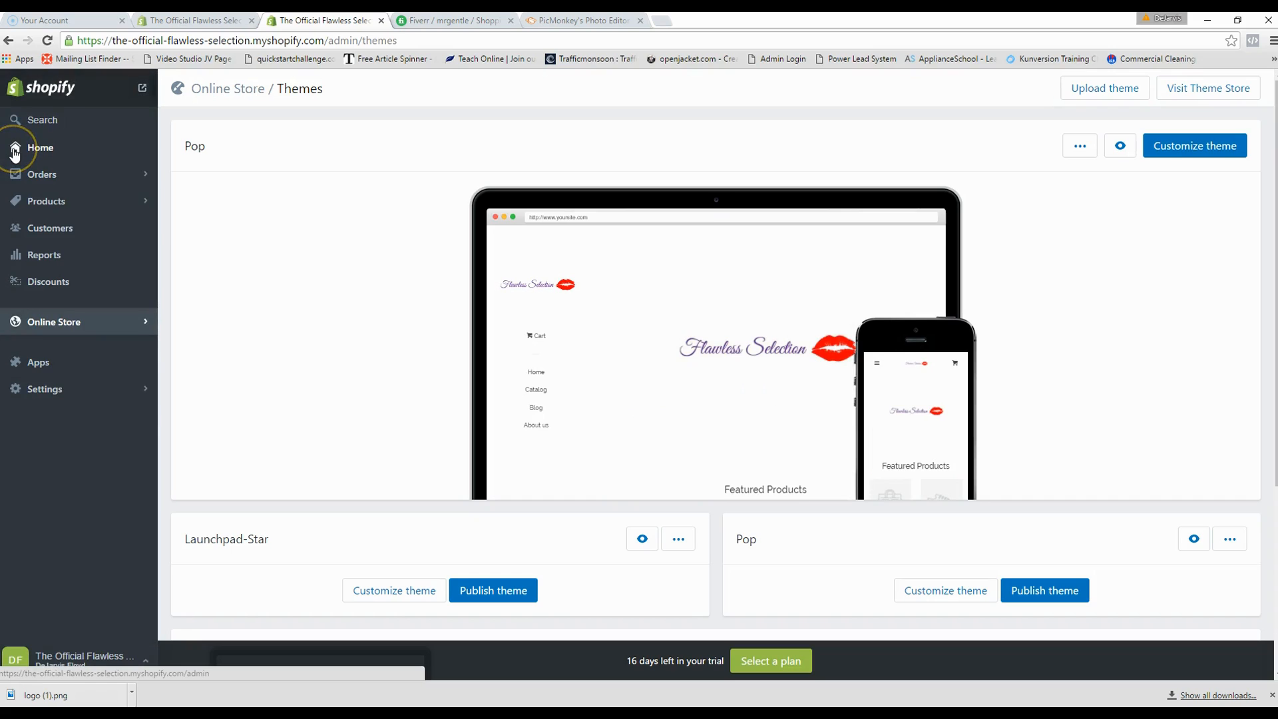
{"action": "left_click", "coordinate": [15, 152]}
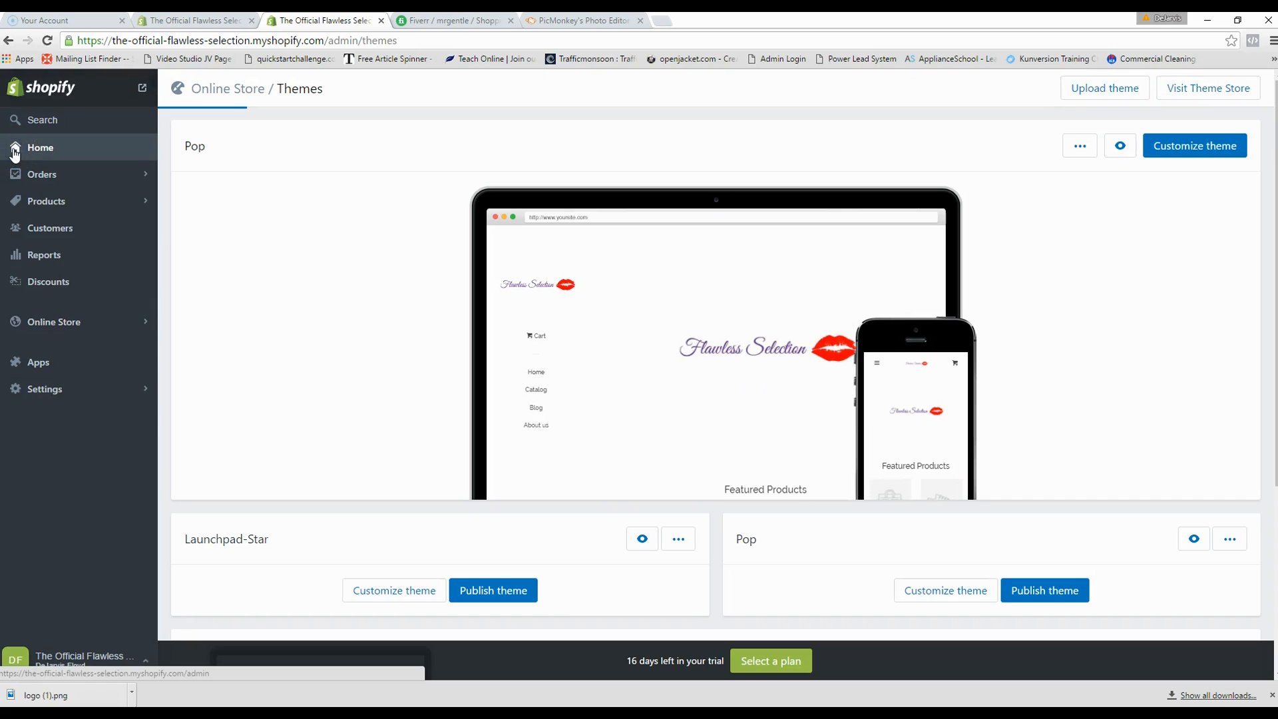
{"action": "left_click", "coordinate": [14, 149]}
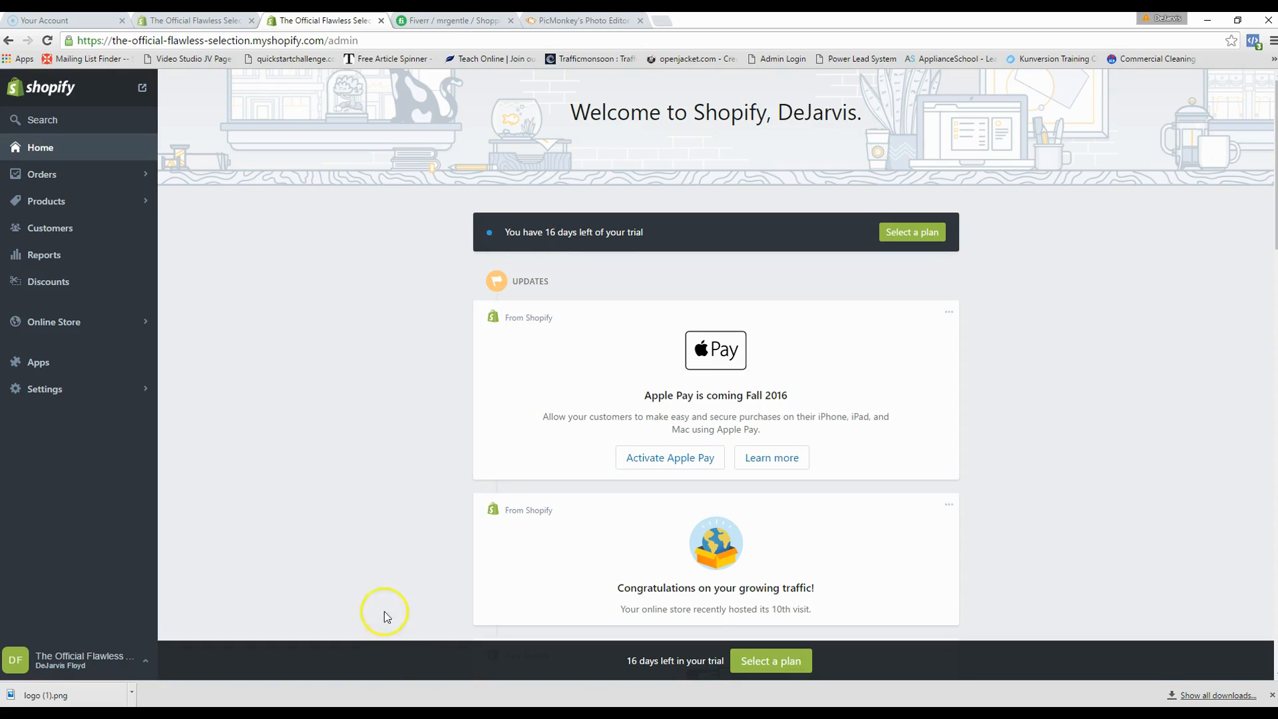
{"action": "left_click", "coordinate": [496, 713]}
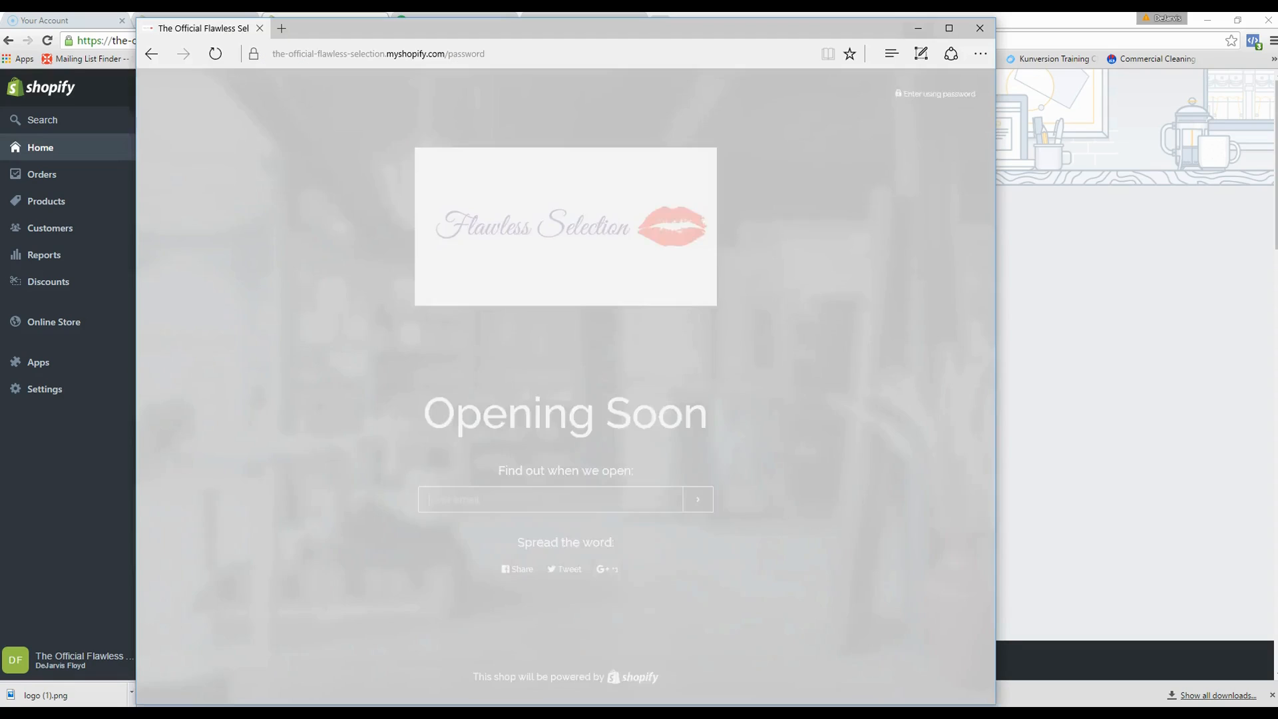